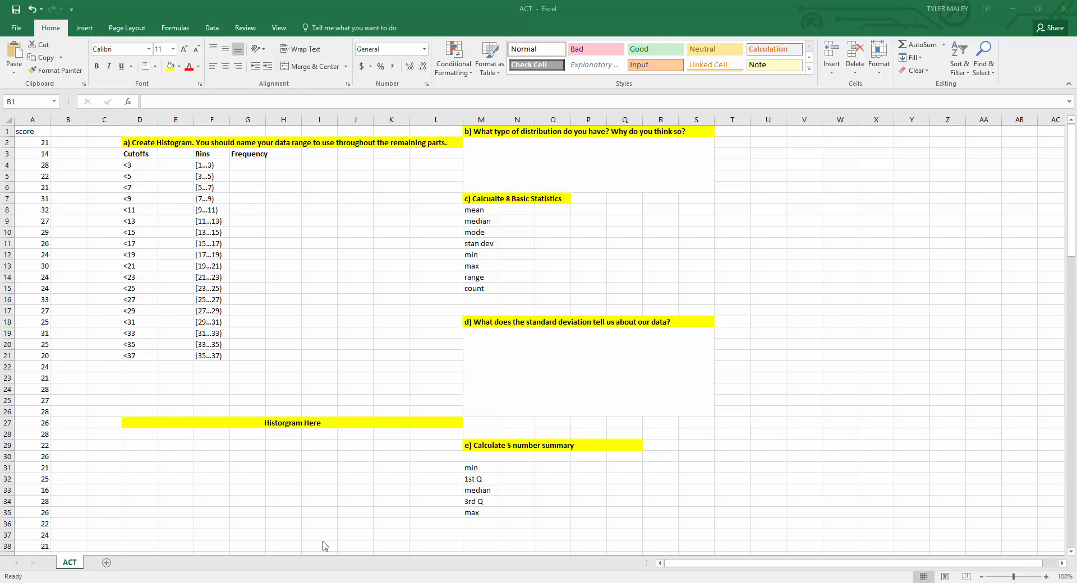
Step: Select all the score values in column A and name the range data
left_click(31, 134)
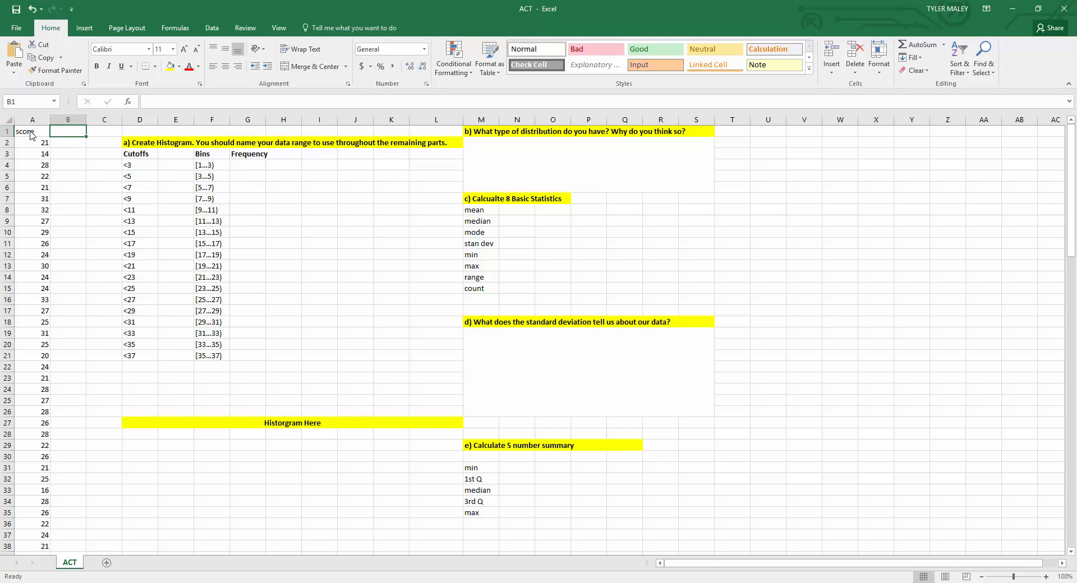
left_click(30, 132)
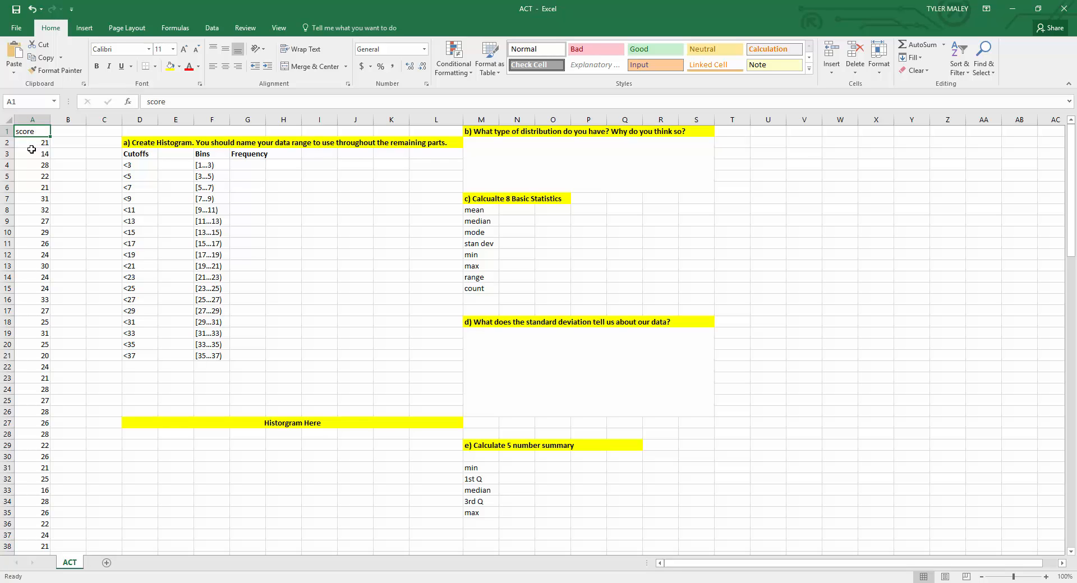
scroll(32, 150, "down", 17)
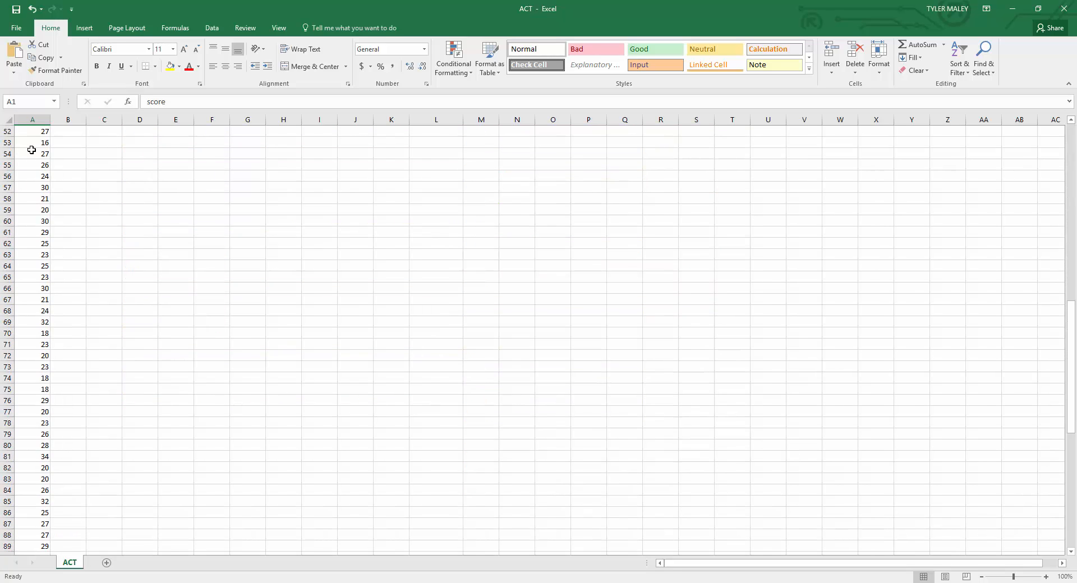
scroll(31, 149, "down", 15)
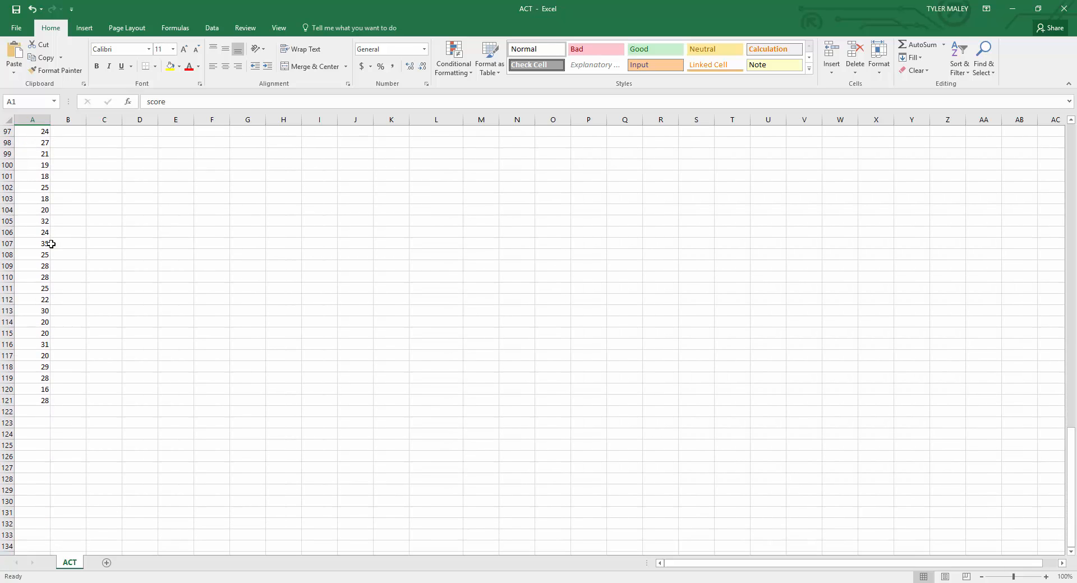
left_click_drag(13, 398, 19, 143)
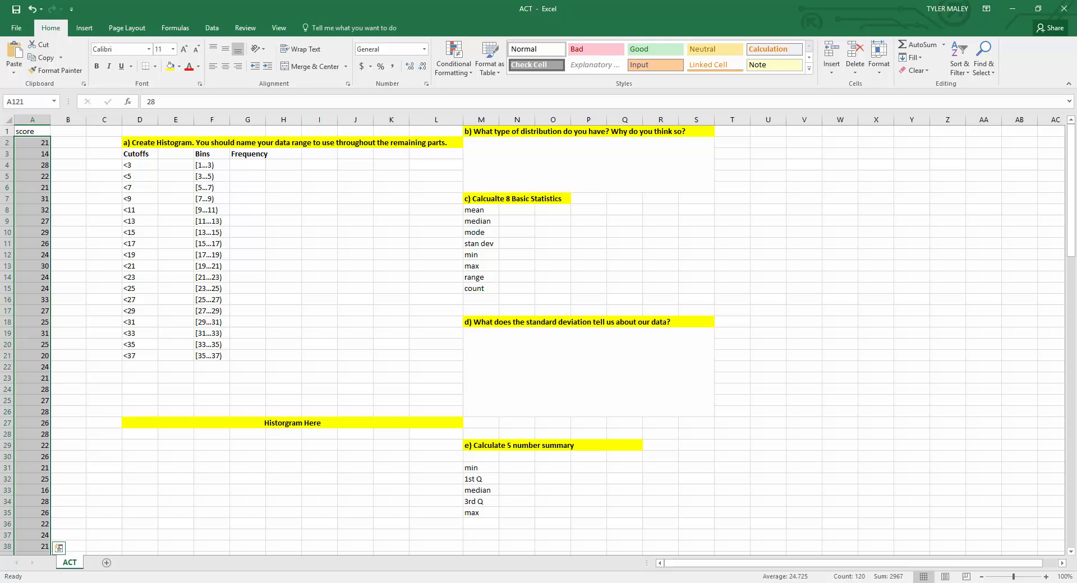
left_click(30, 98)
type("data")
key("Return")
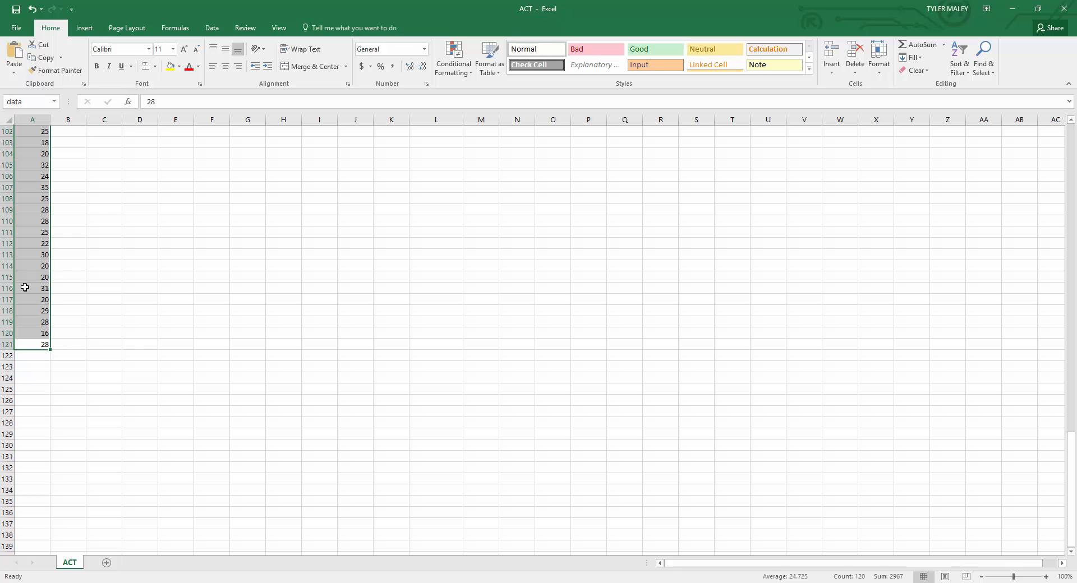
Step: Examine the histogram table's Cutoffs, Bins and Frequency columns
scroll(30, 319, "up", 8)
scroll(30, 319, "up", 20)
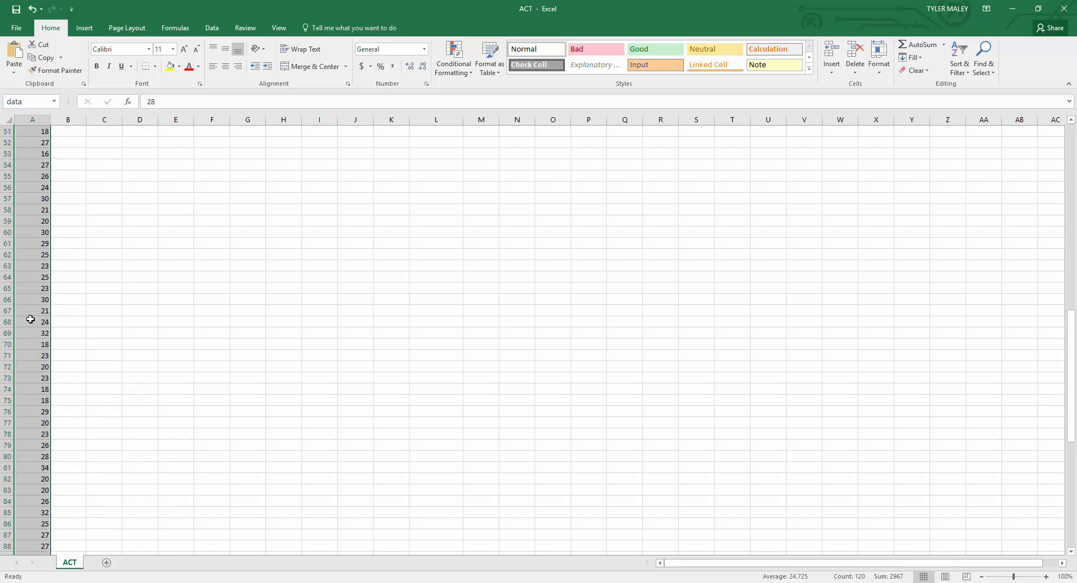
scroll(30, 319, "up", 1)
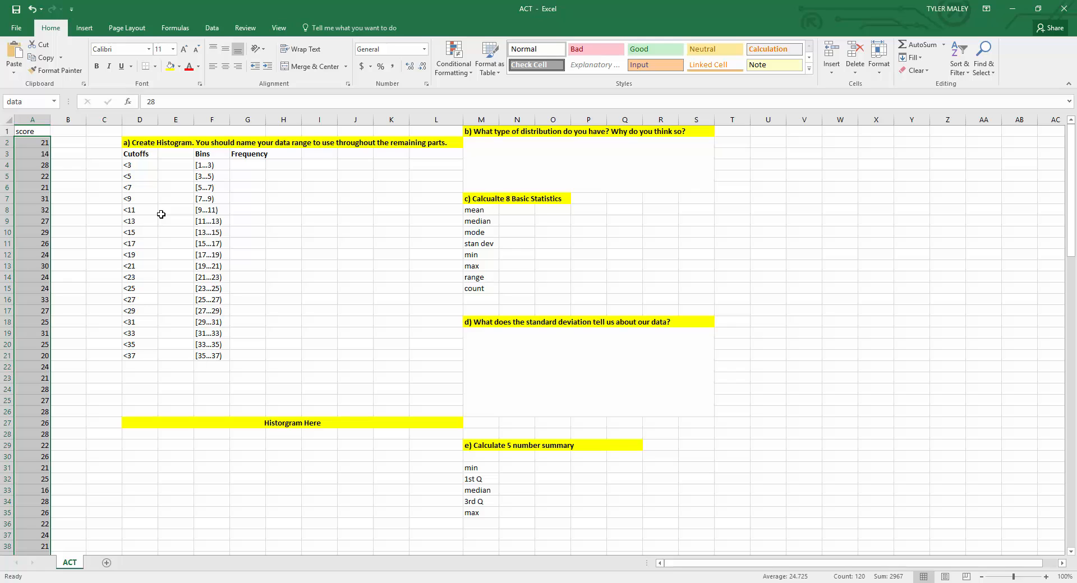
left_click(247, 167)
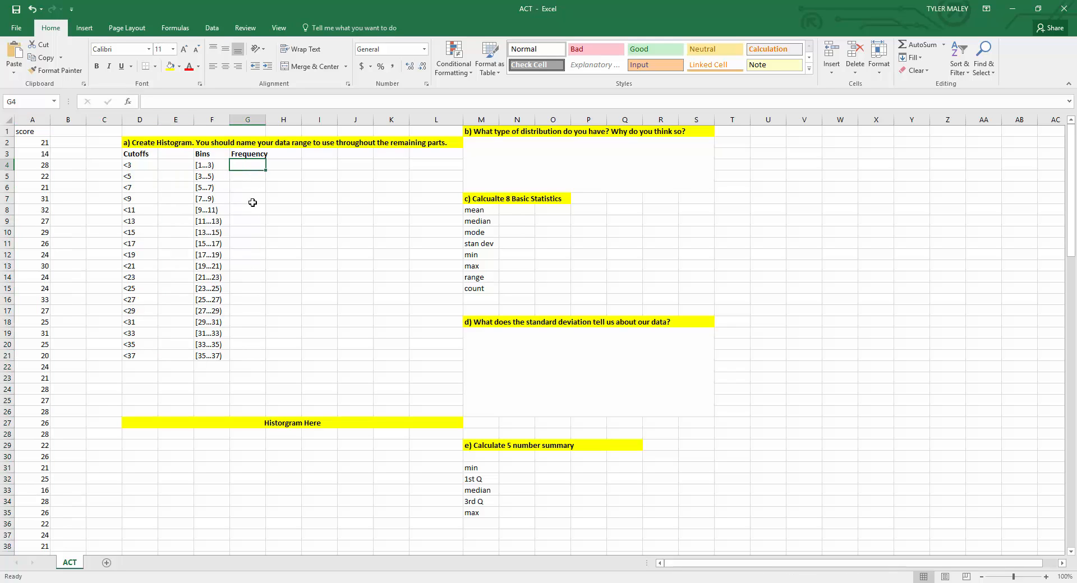
left_click(219, 152)
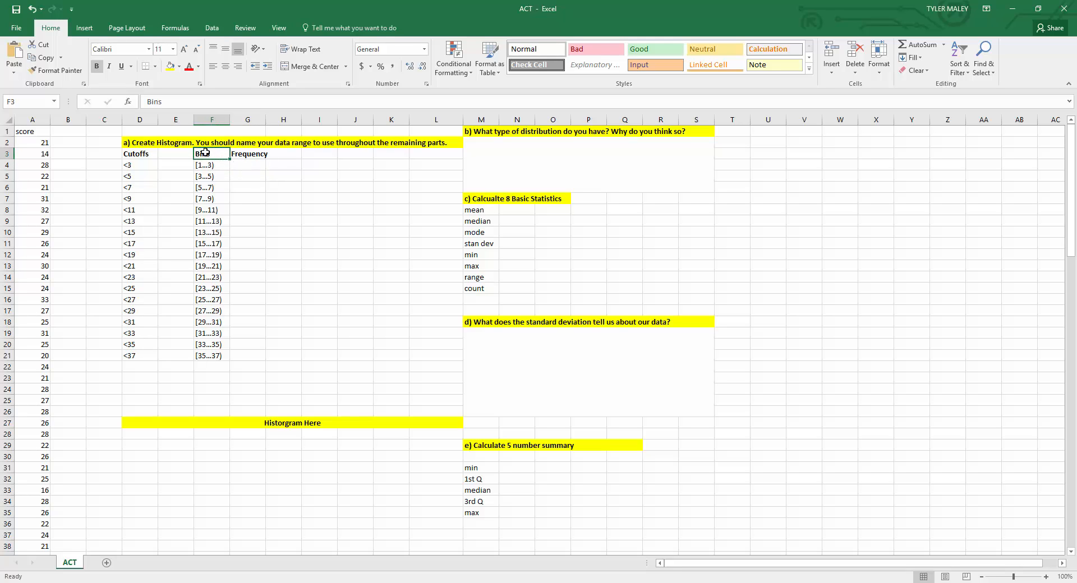
left_click(236, 173)
left_click(215, 153)
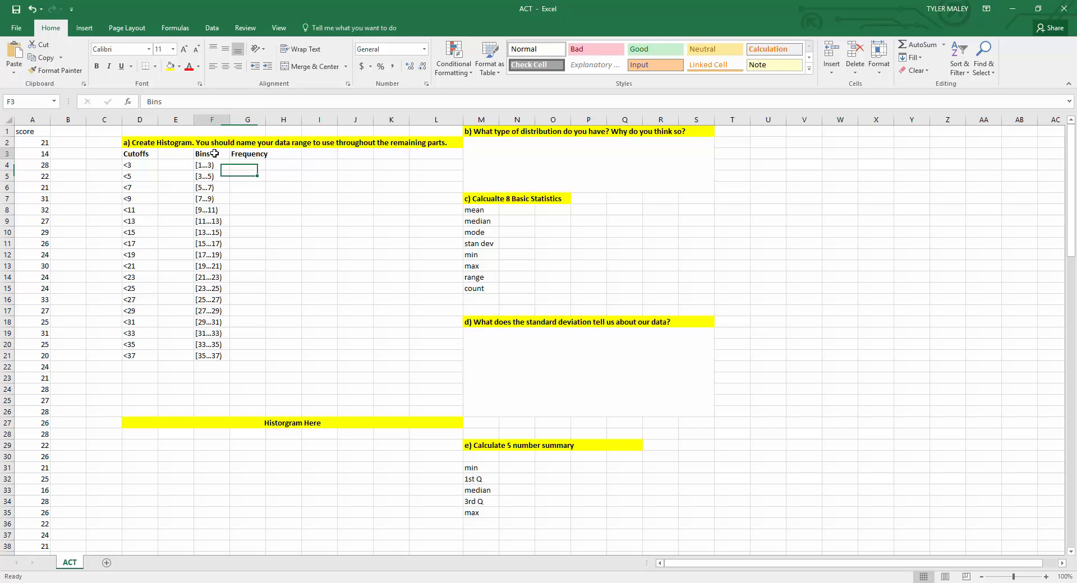
left_click(240, 155)
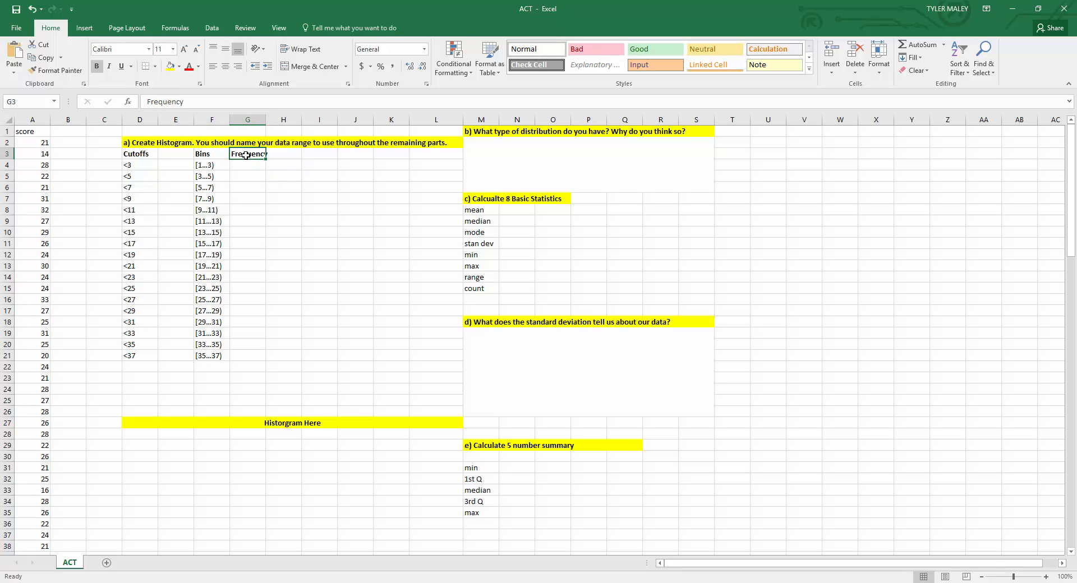
double_click(265, 119)
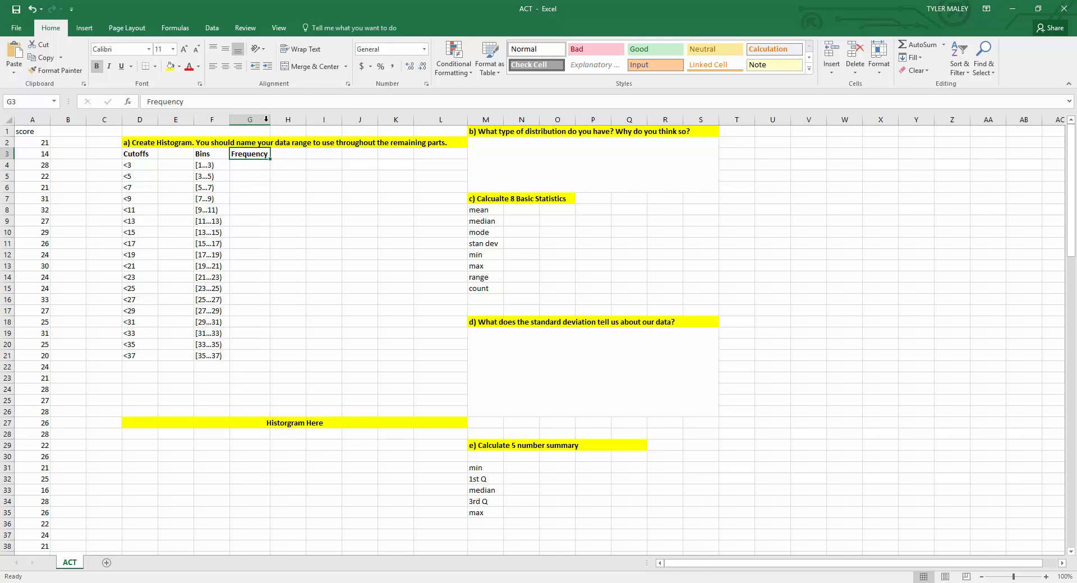
left_click(208, 165)
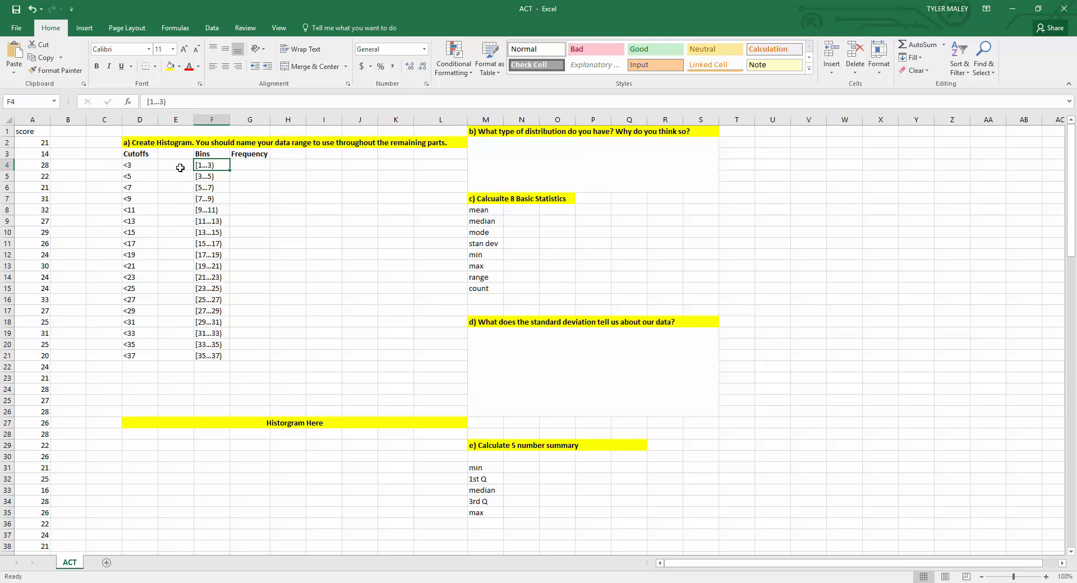
left_click_drag(131, 151, 185, 353)
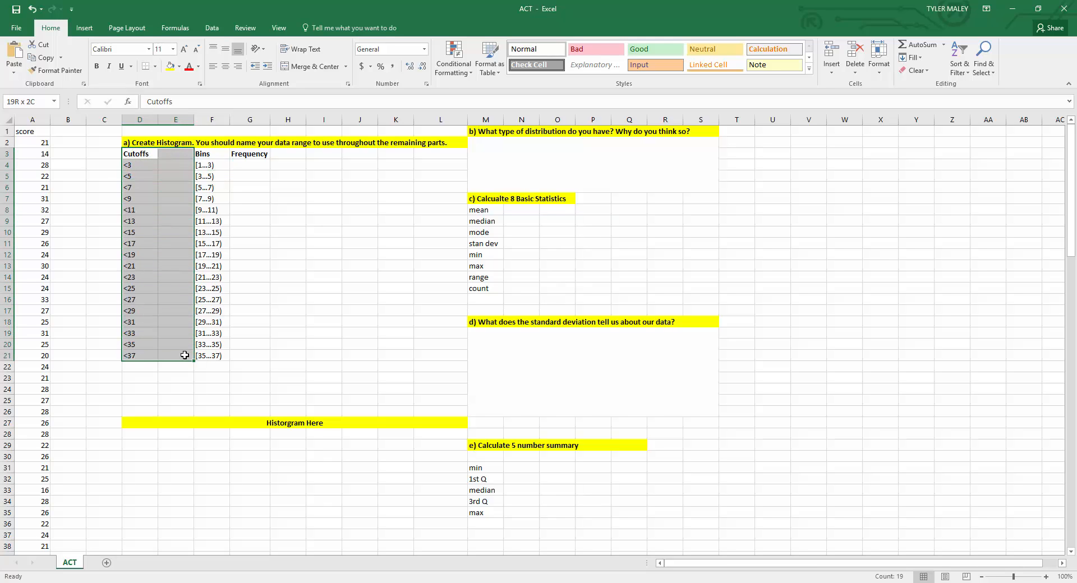
left_click(140, 208)
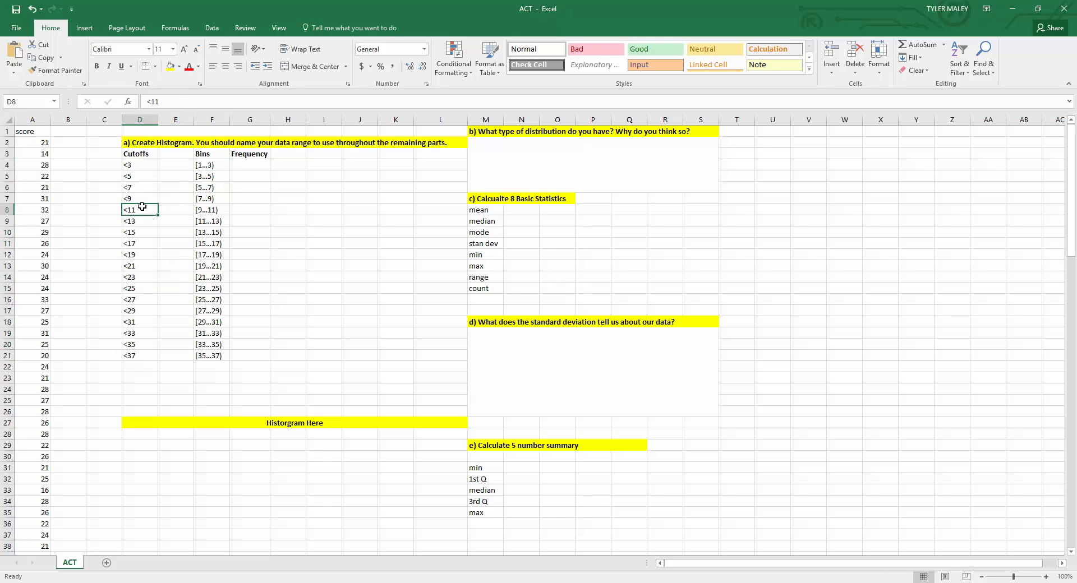
left_click(173, 165)
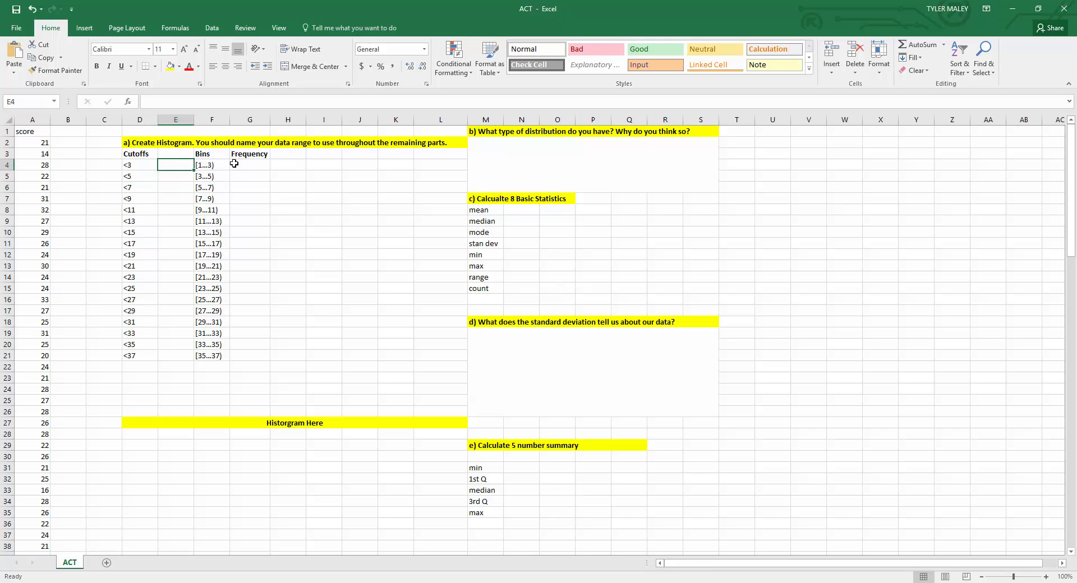
Step: Enter =COUNTIF(data,D4) in E4 to count scores meeting the first cutoff
left_click(1045, 577)
left_click(1046, 577)
left_click(1045, 577)
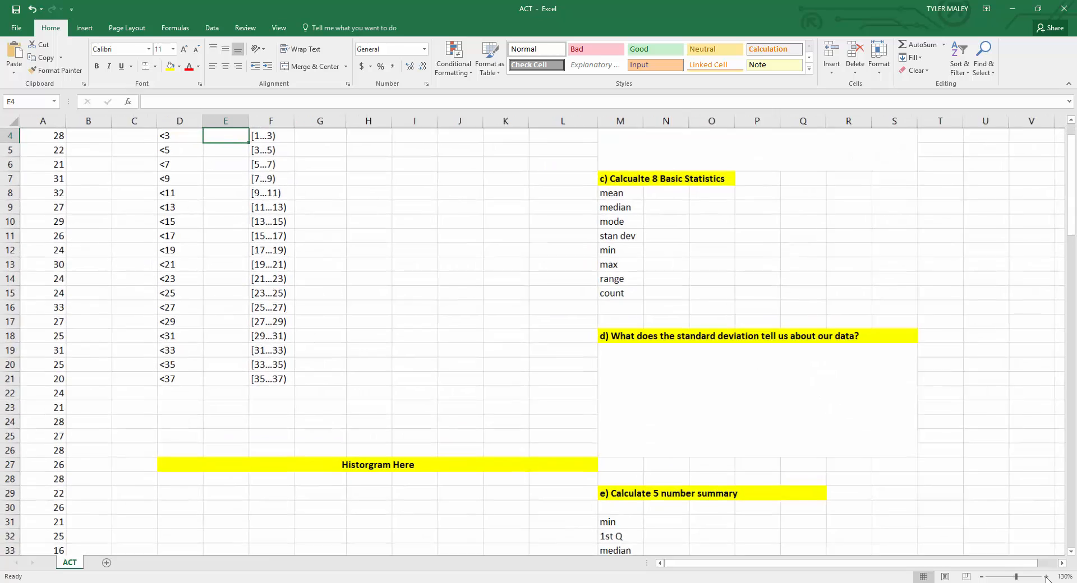
left_click(1046, 577)
left_click(1046, 578)
left_click(1046, 577)
scroll(556, 464, "up", 1)
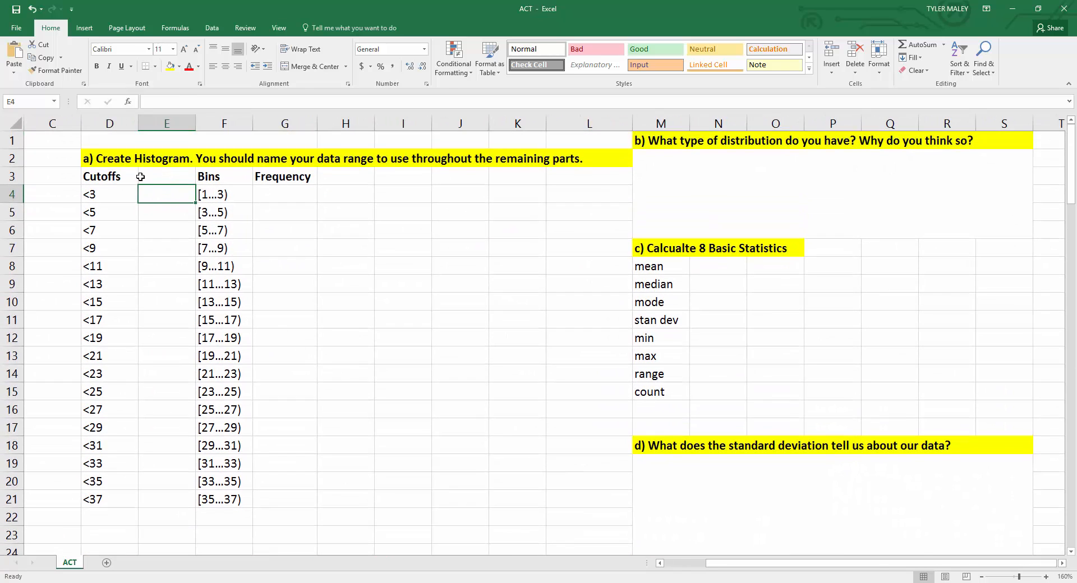
double_click(158, 193)
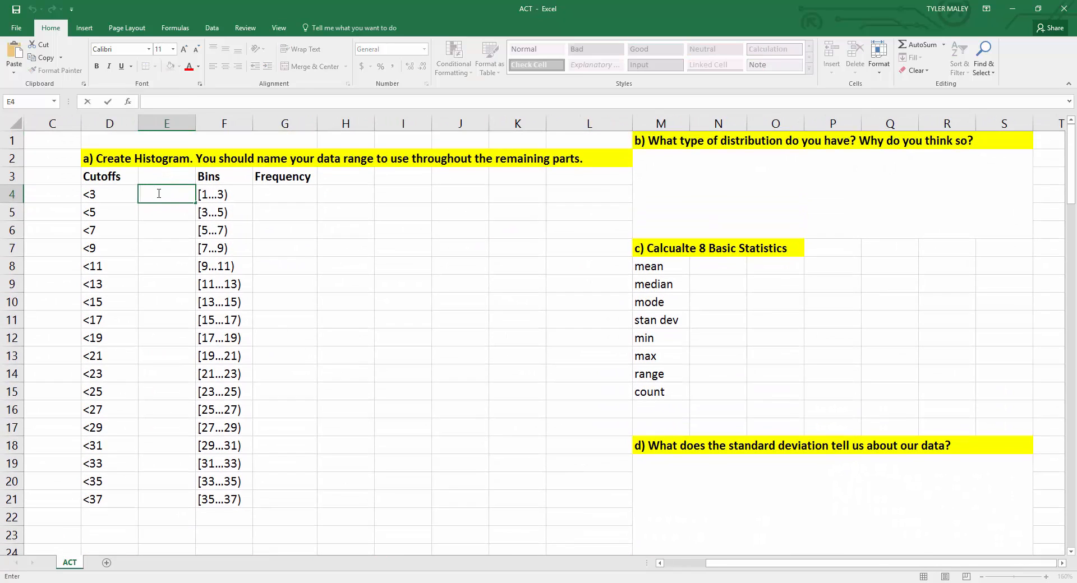
type("=countif")
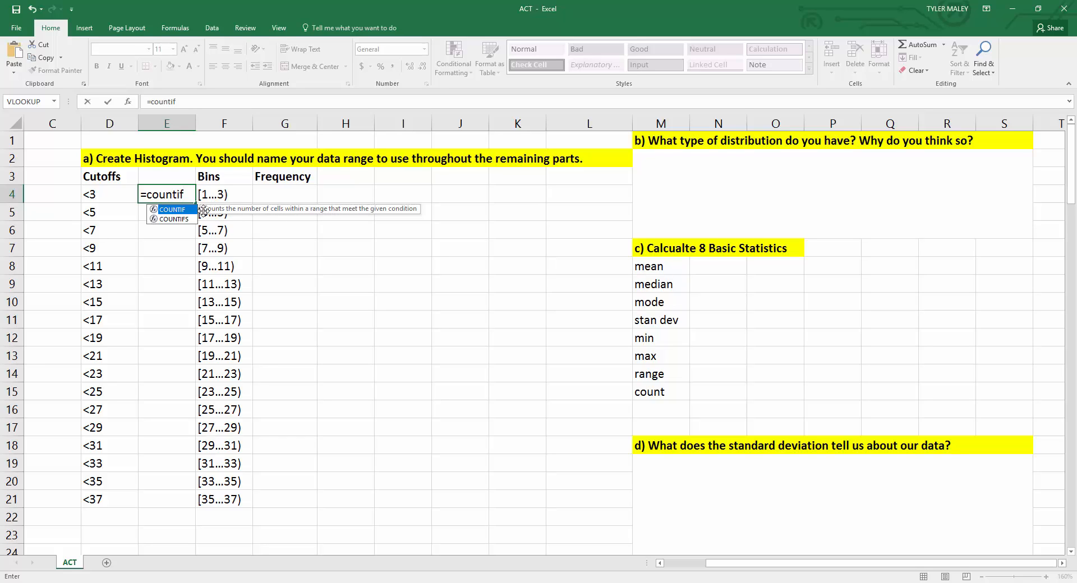
double_click(183, 213)
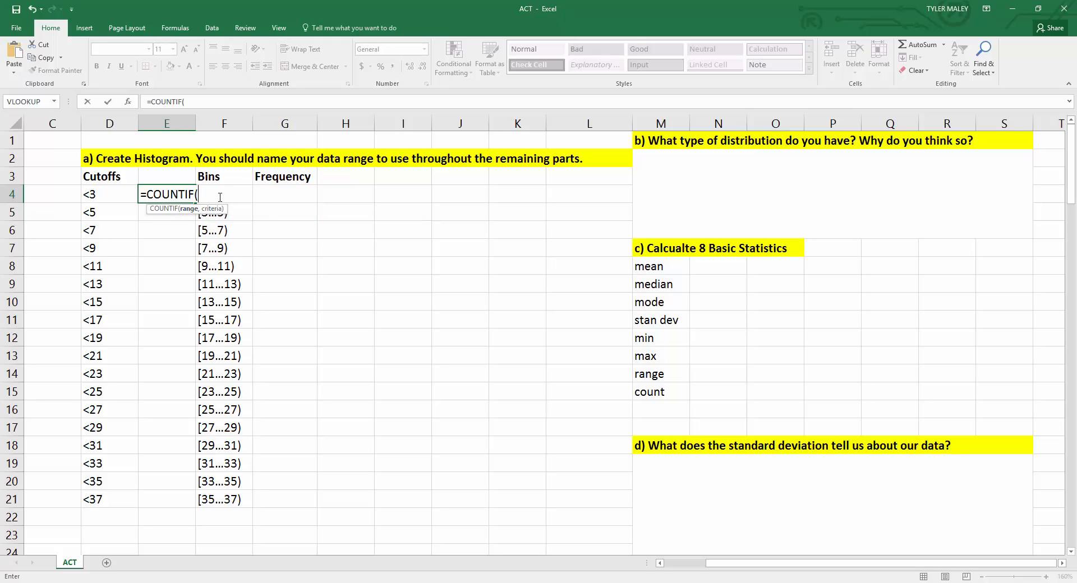
type("data")
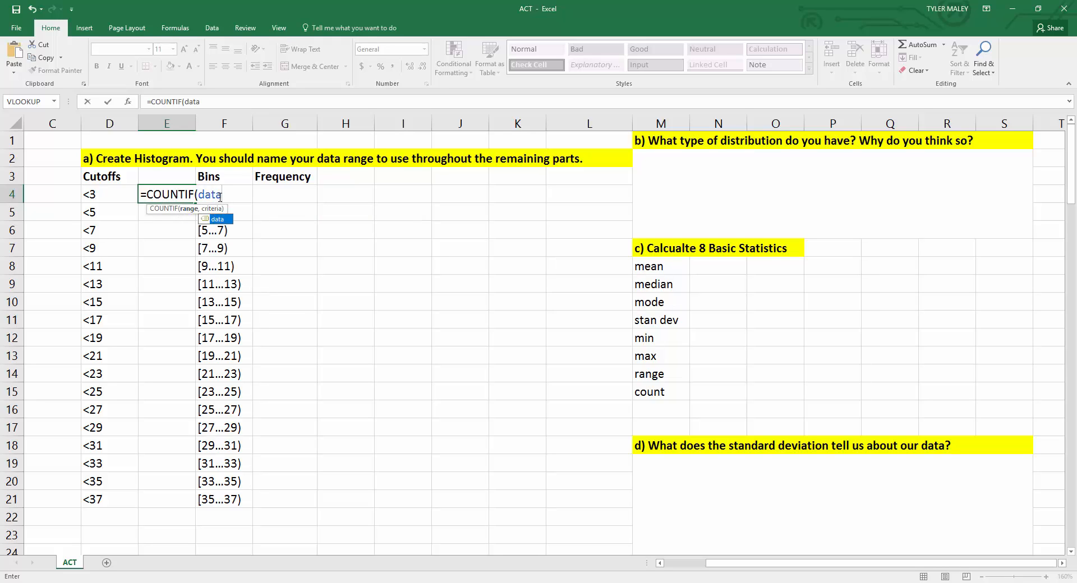
double_click(219, 219)
type(",")
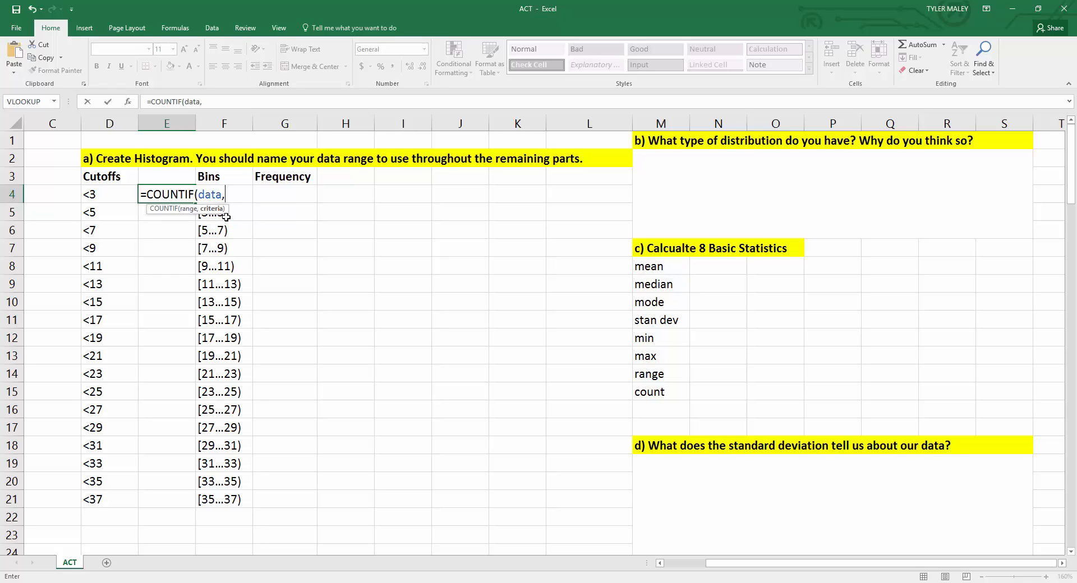
left_click(102, 198)
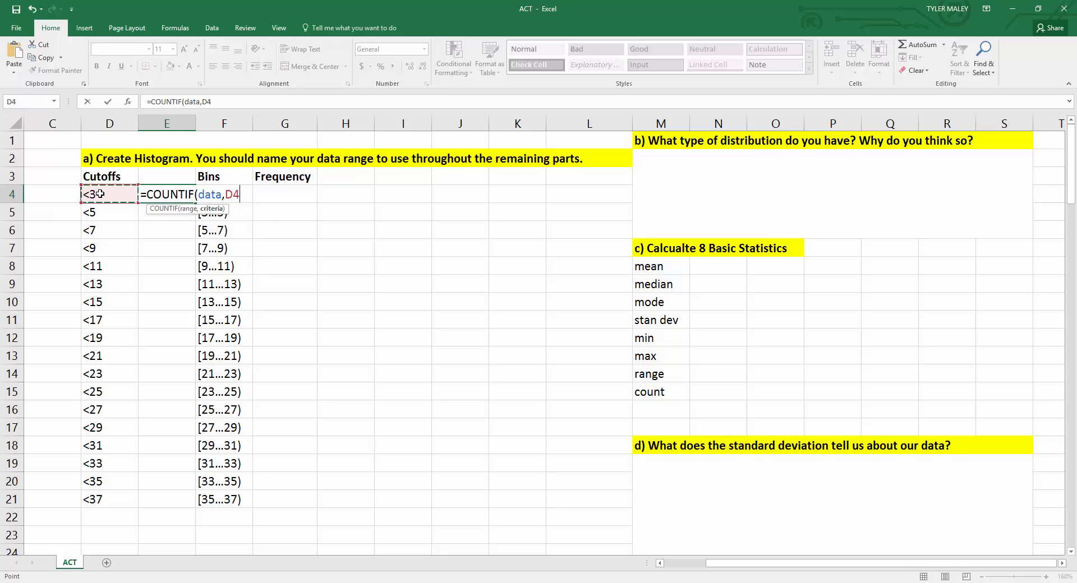
type(")")
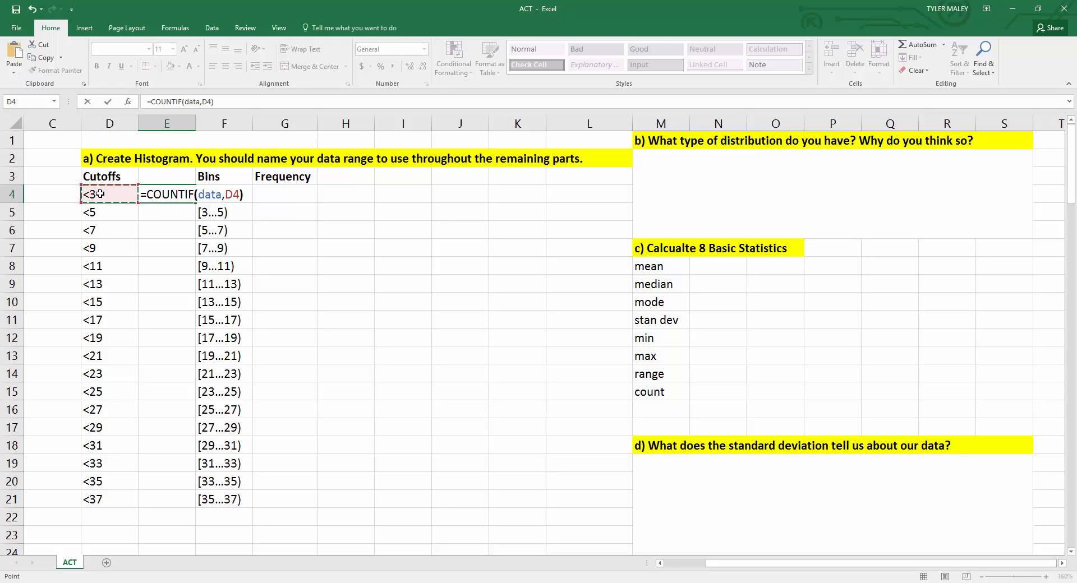
key("Return")
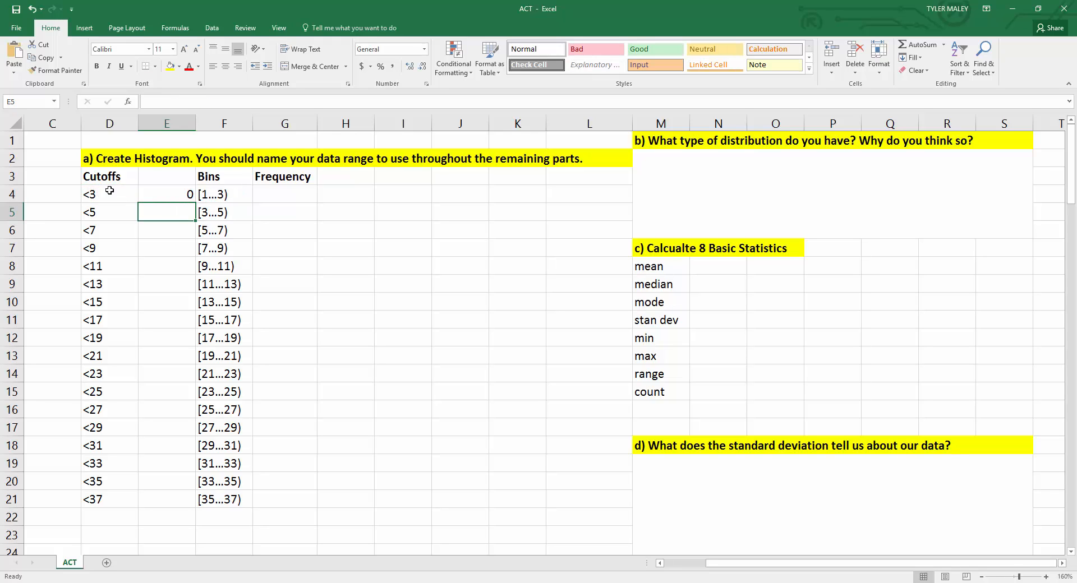
Step: Fill the COUNTIF formula from E4 down through E21 beside every cutoff
left_click(171, 194)
left_click_drag(735, 565, 684, 566)
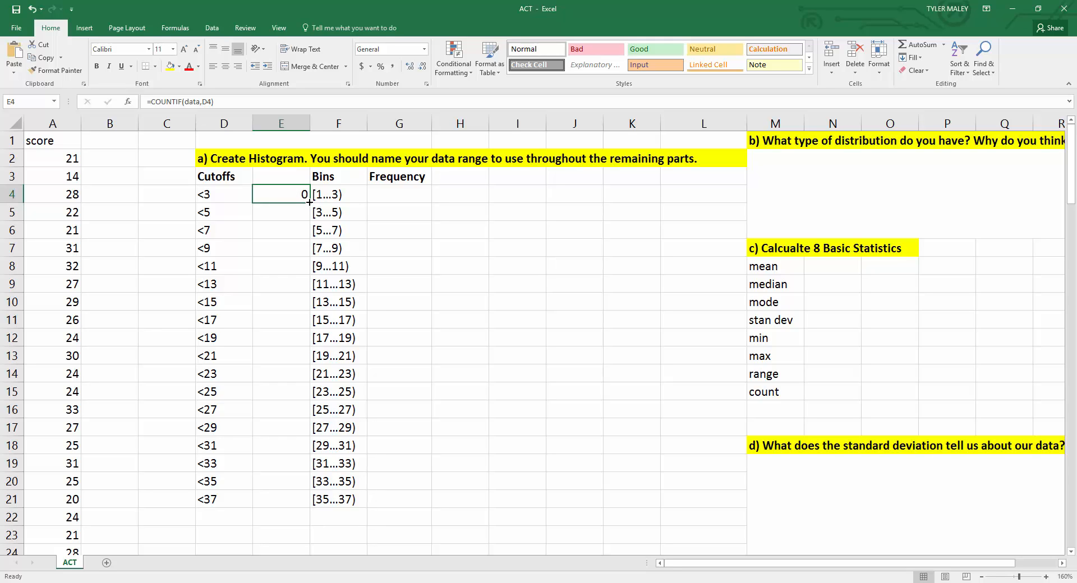
left_click_drag(309, 203, 299, 508)
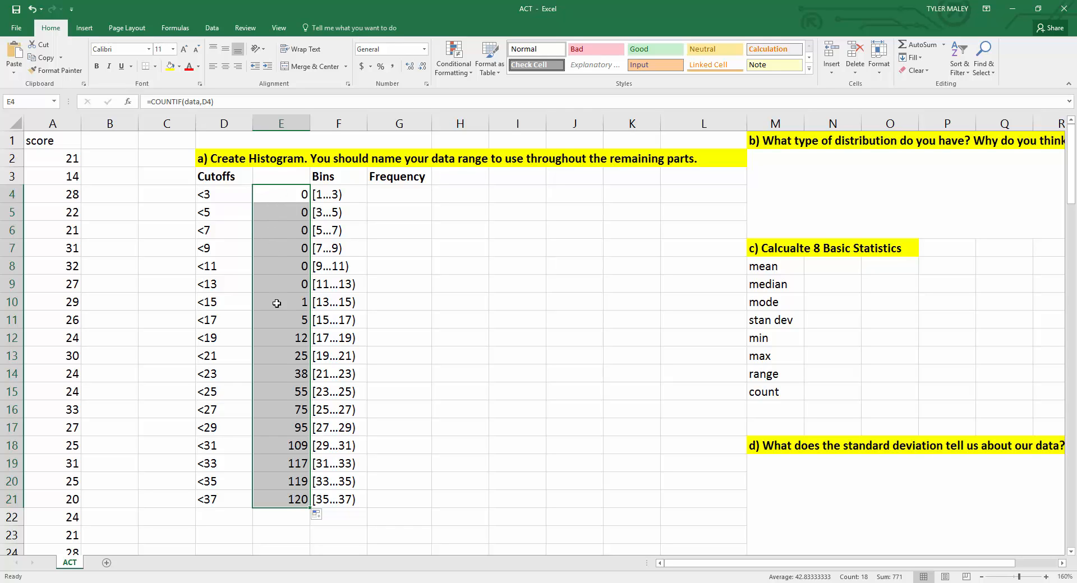
Step: Inspect the COUNTIF formulas in E4 and E11 to check their cutoff references
double_click(274, 196)
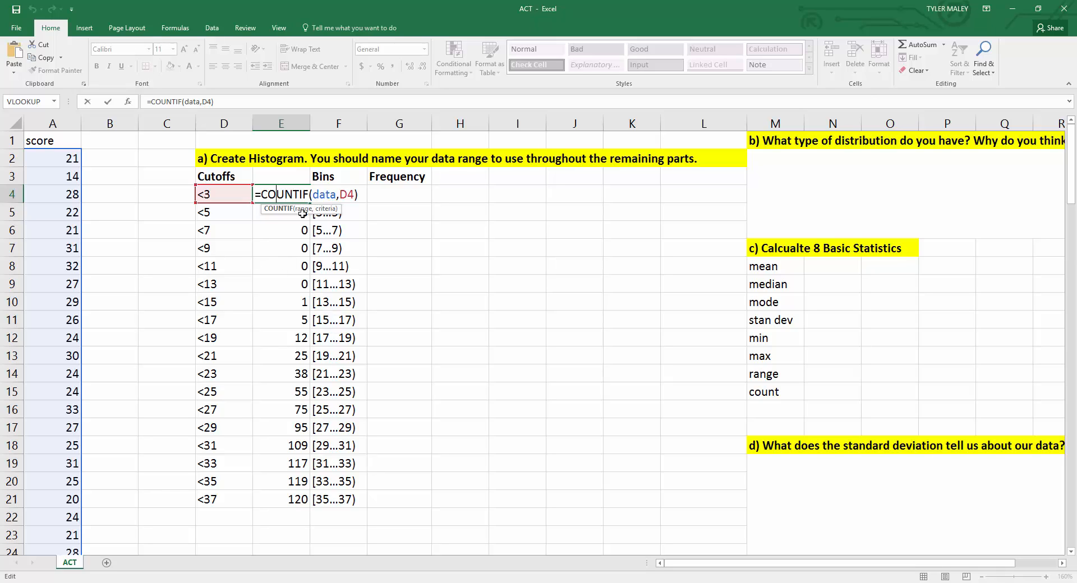
left_click(358, 193)
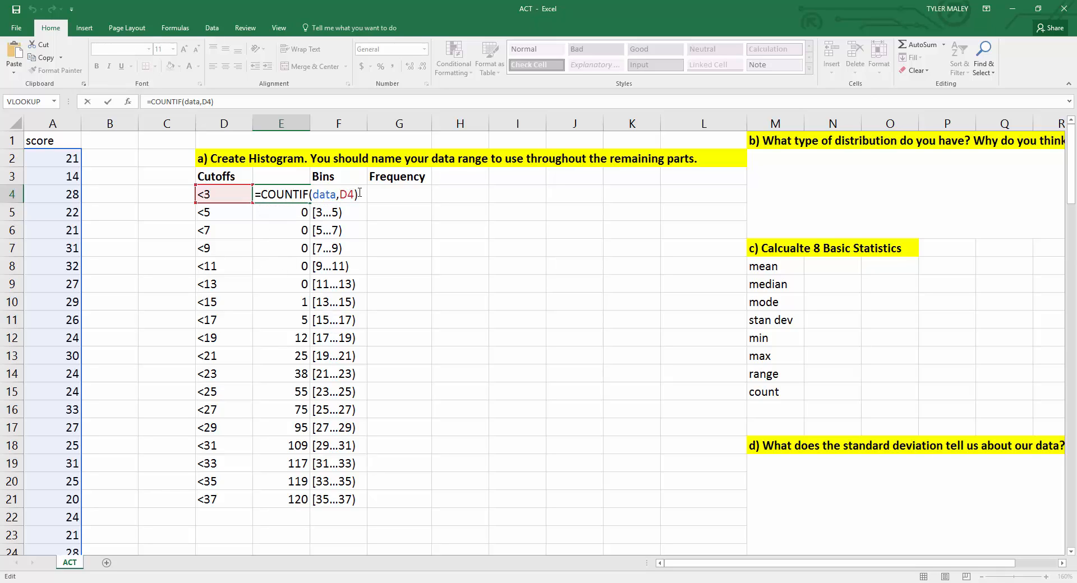
key("Return")
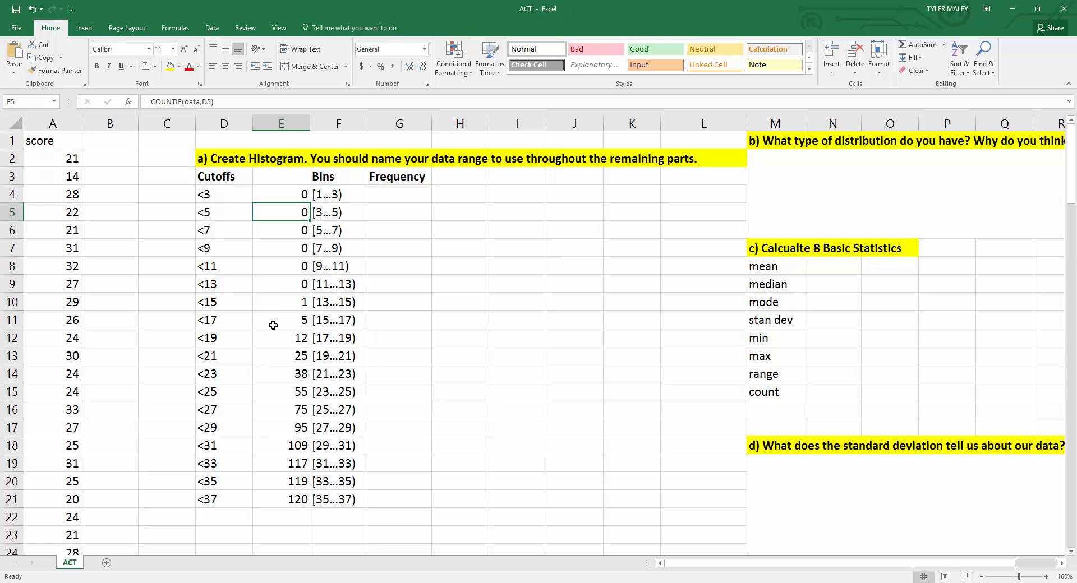
left_click(273, 324)
double_click(275, 320)
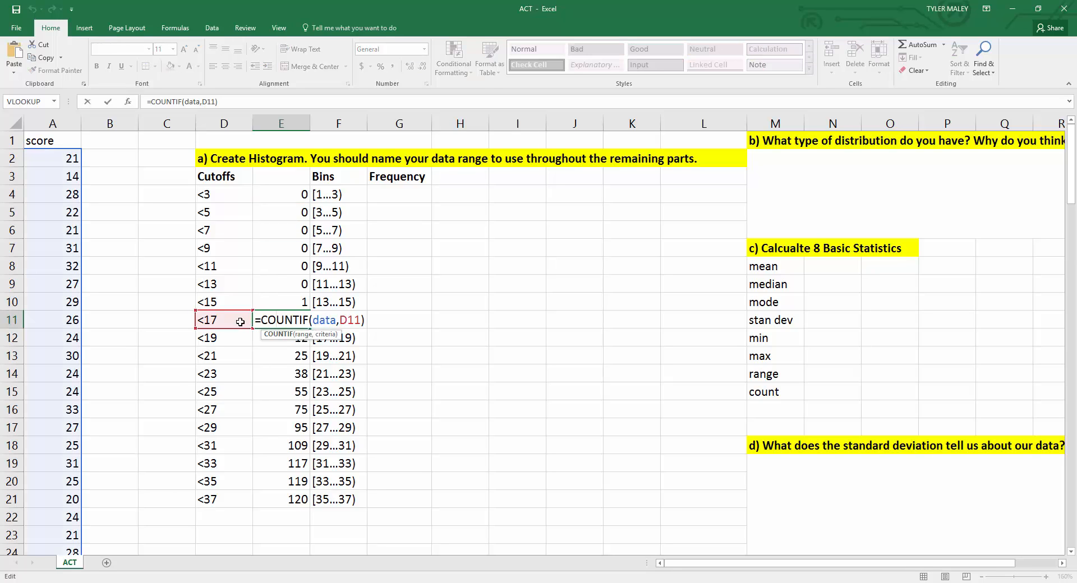
left_click(365, 320)
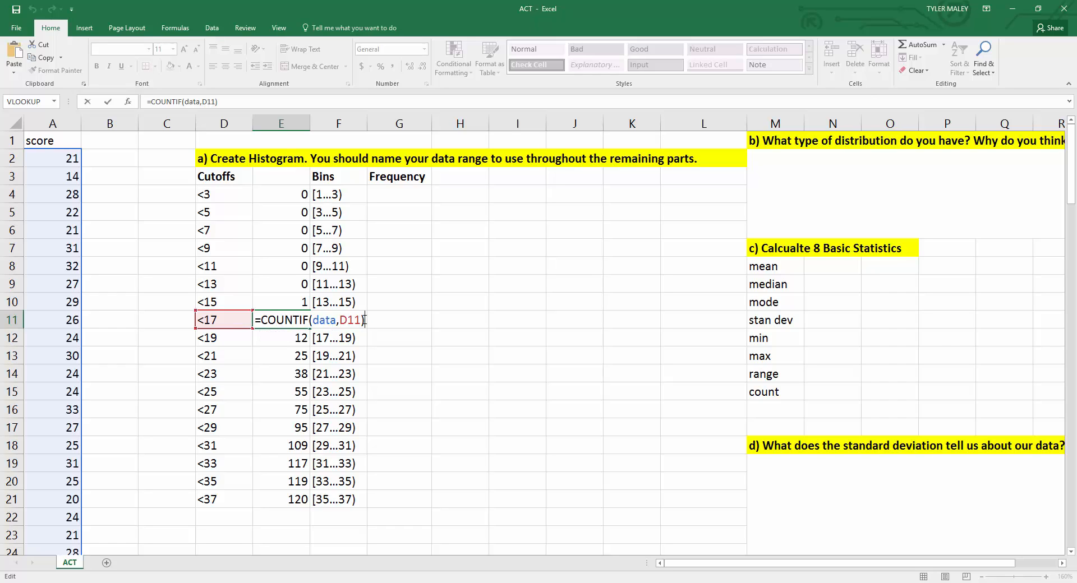
key("Return")
key("Return")
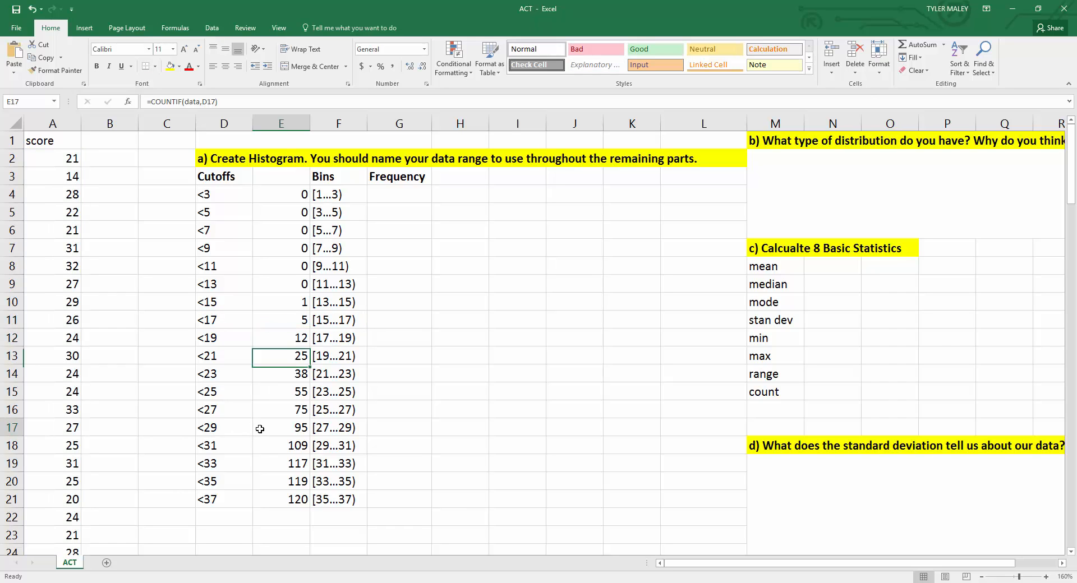
Step: Inspect the COUNTIF formulas in E17, E15 and E21 to check their cutoff references
double_click(264, 428)
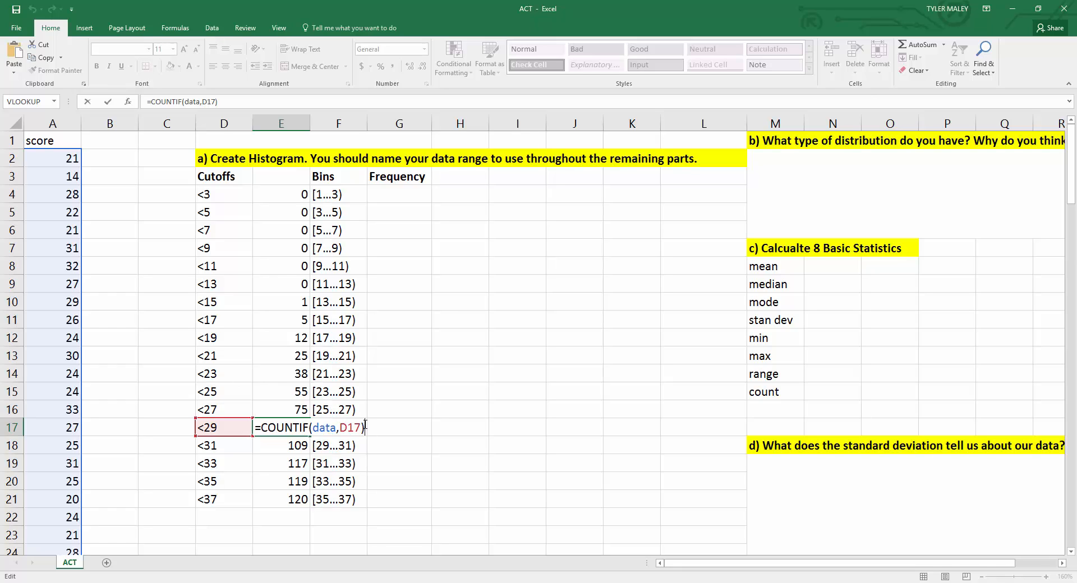
key("Return")
left_click(268, 384)
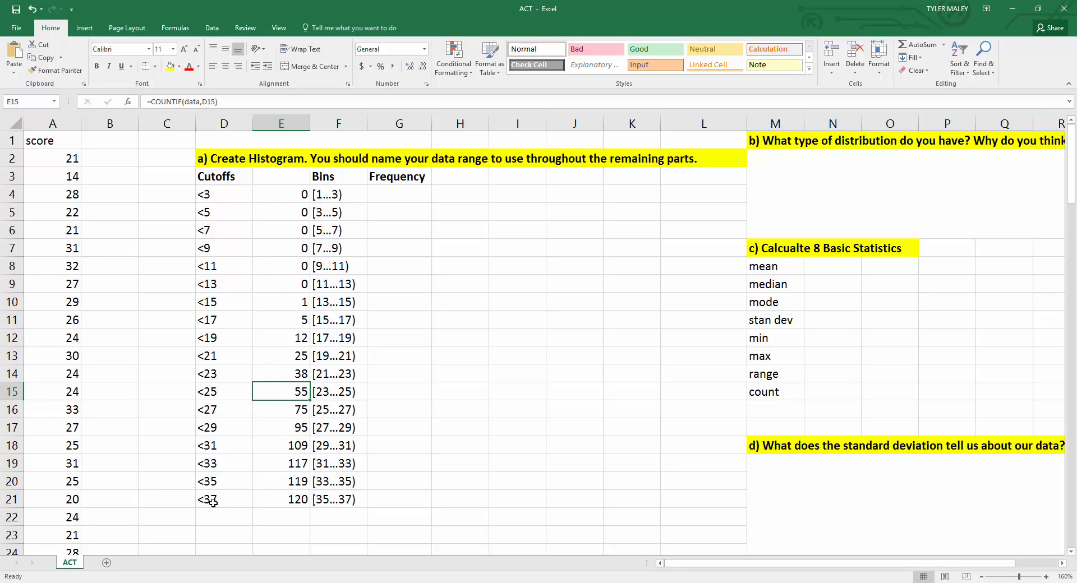
left_click(286, 499)
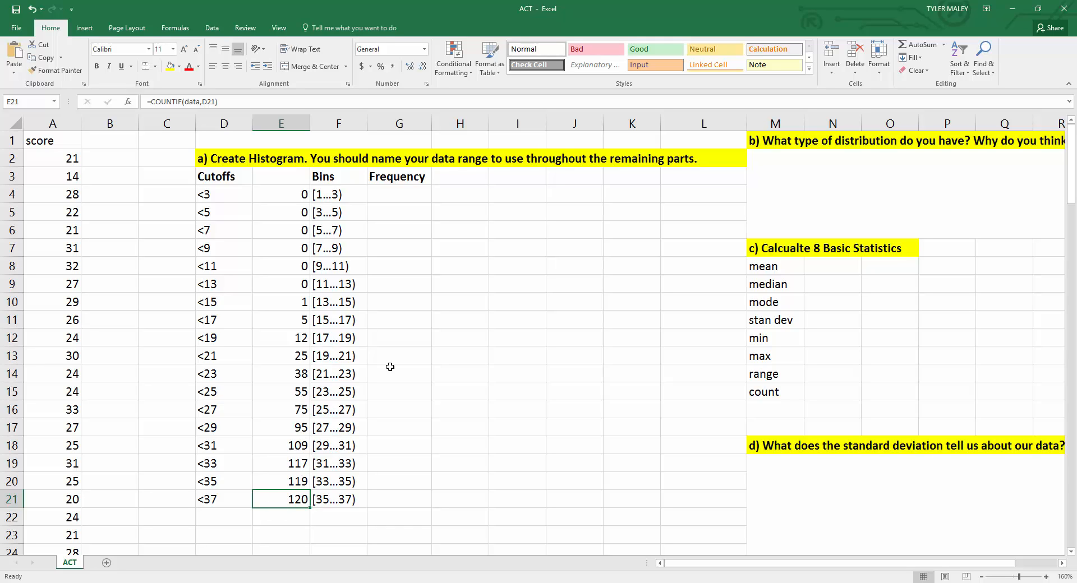
Step: Enter 0 as the frequency for the first six bins, G4 through G9
left_click(415, 197)
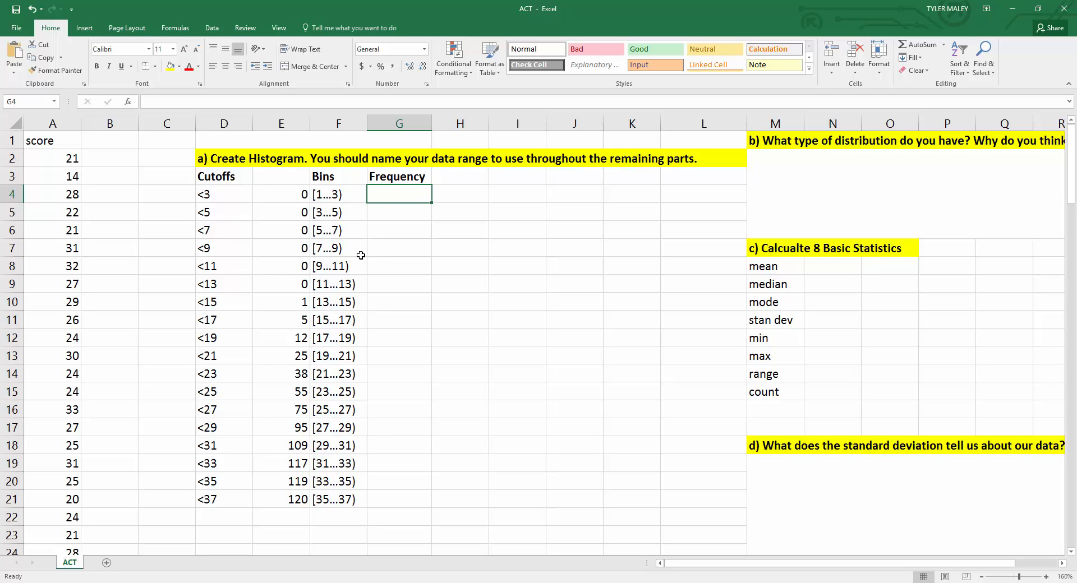
scroll(361, 255, "down", 1)
scroll(361, 255, "up", 1)
scroll(342, 282, "down", 1)
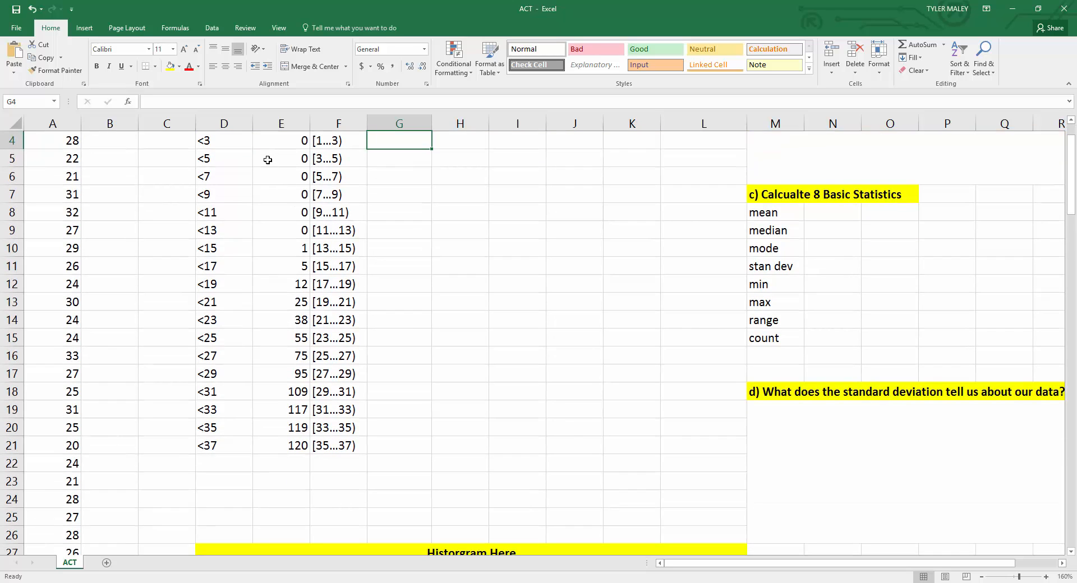
scroll(281, 169, "up", 1)
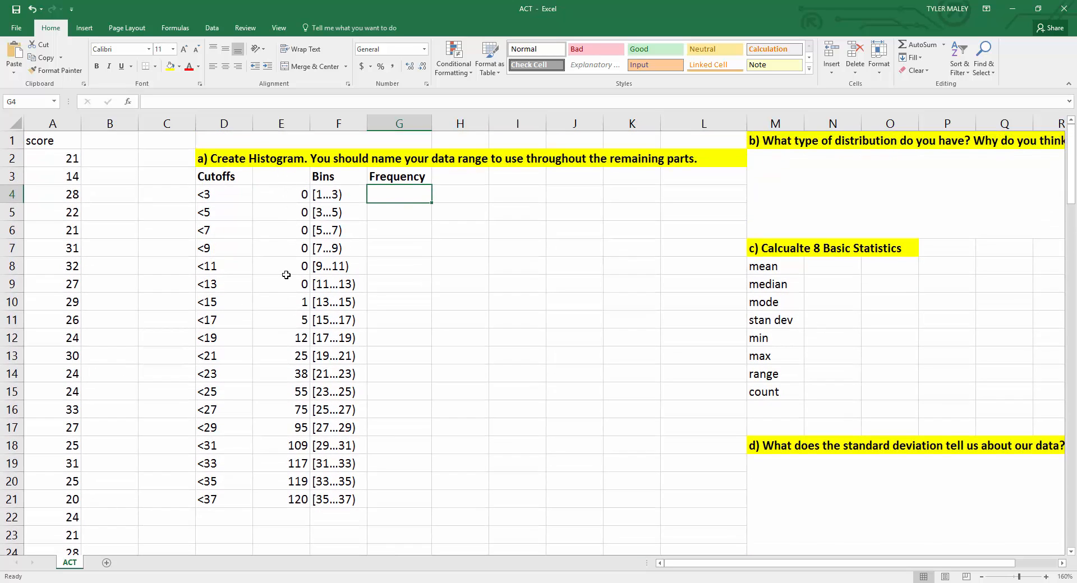
double_click(374, 194)
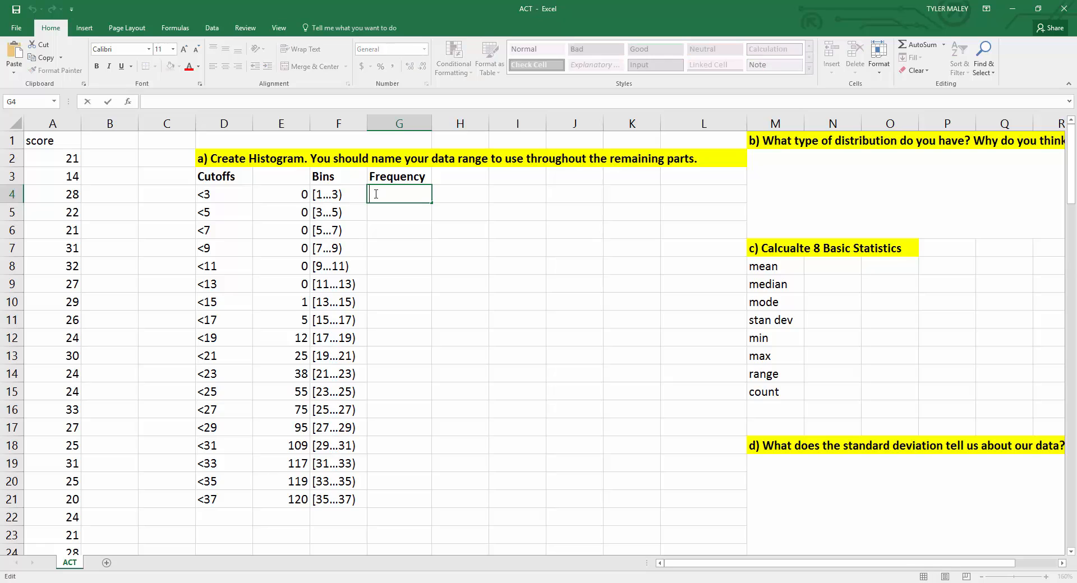
type("0")
key("Return")
type("0")
key("Return")
type("0")
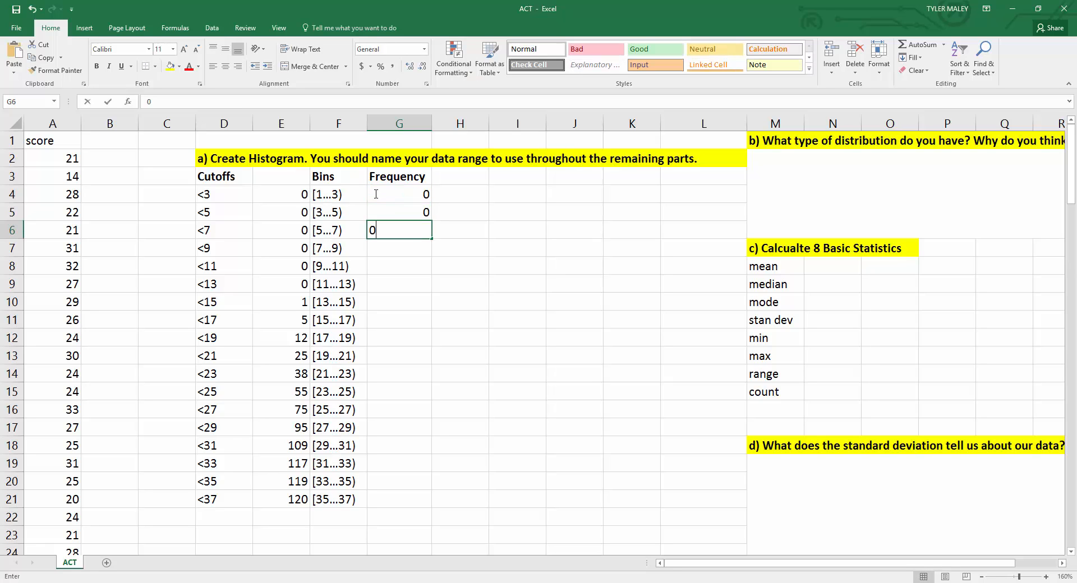
key("Return")
type("0")
key("Return")
type("0")
key("Return")
type("0")
key("Return")
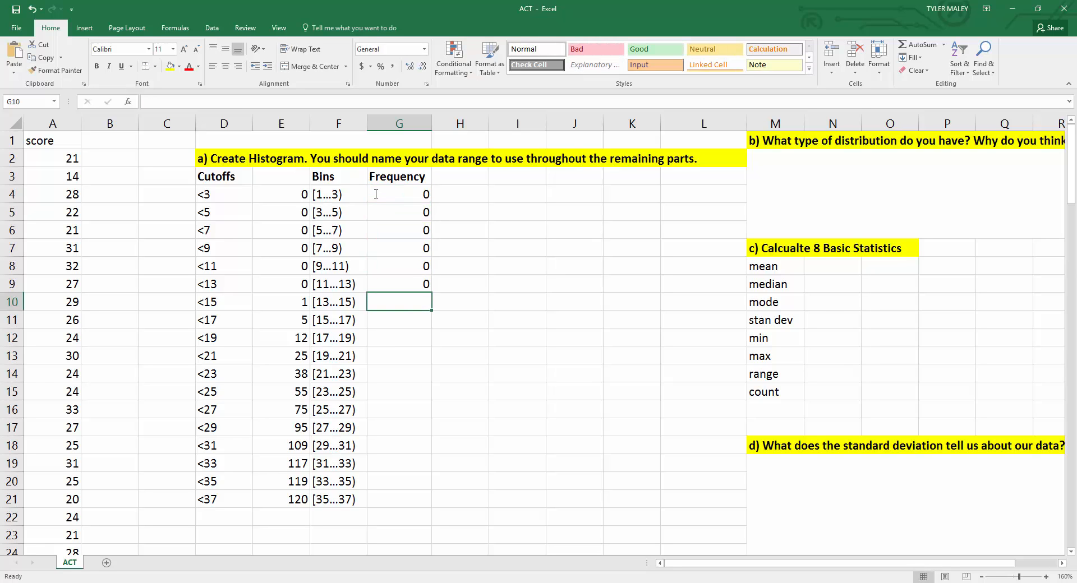
Step: Set G10's frequency to =E10, the cumulative count for the [13...15) bin
double_click(413, 303)
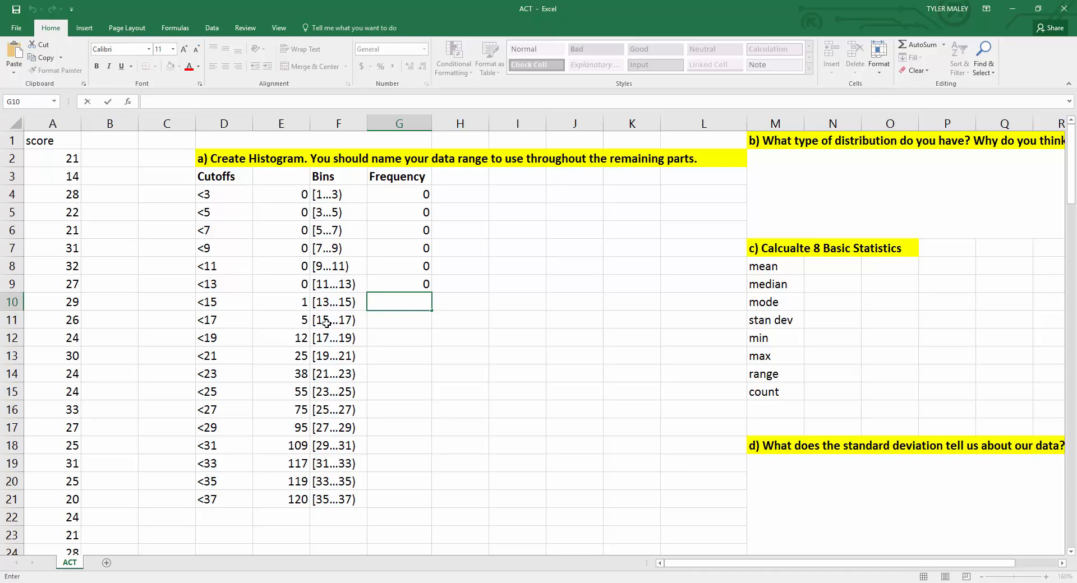
type("=")
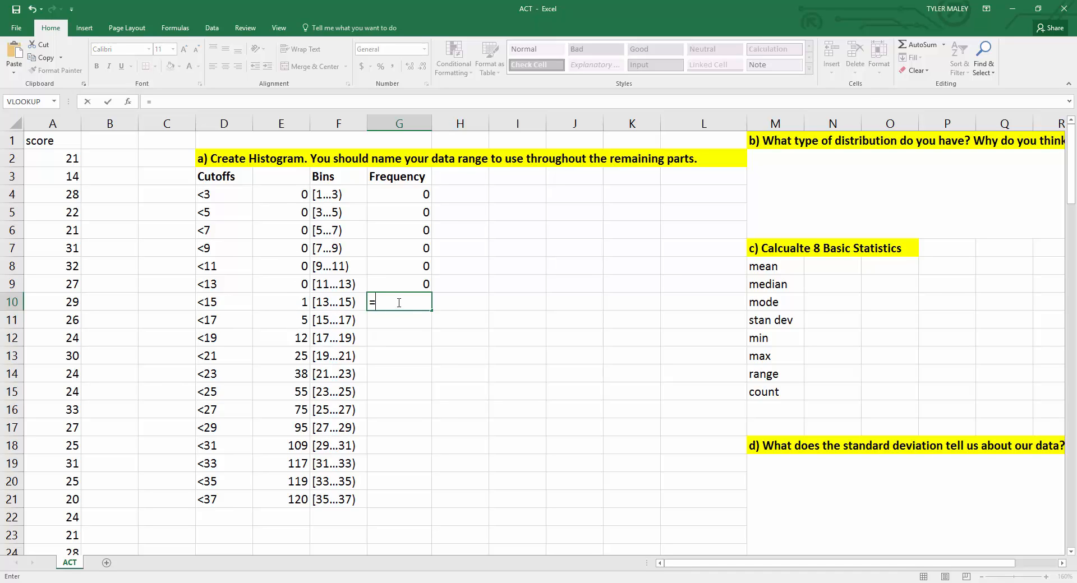
left_click(288, 305)
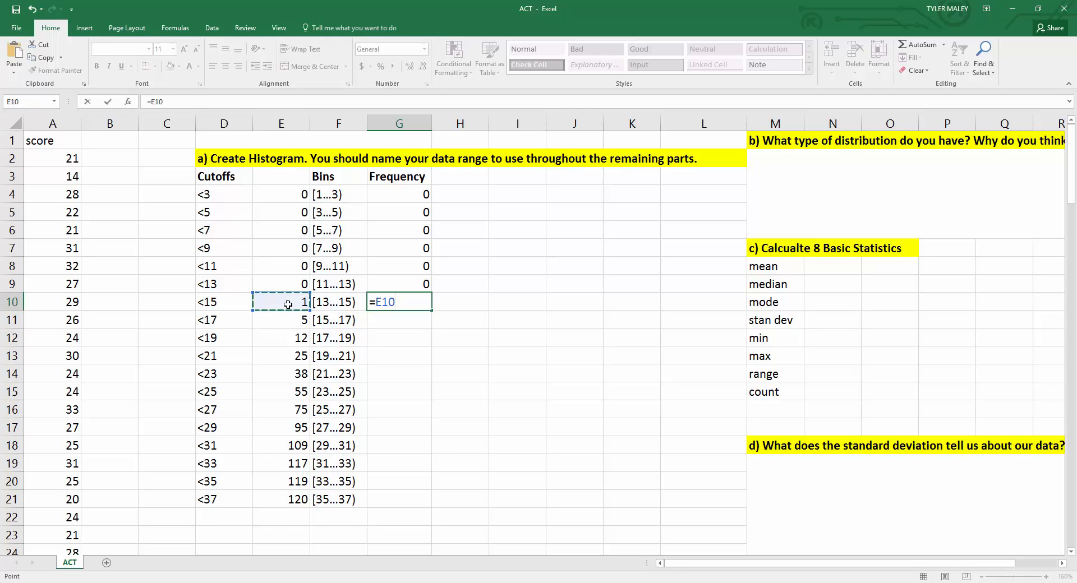
key("Return")
left_click(381, 304)
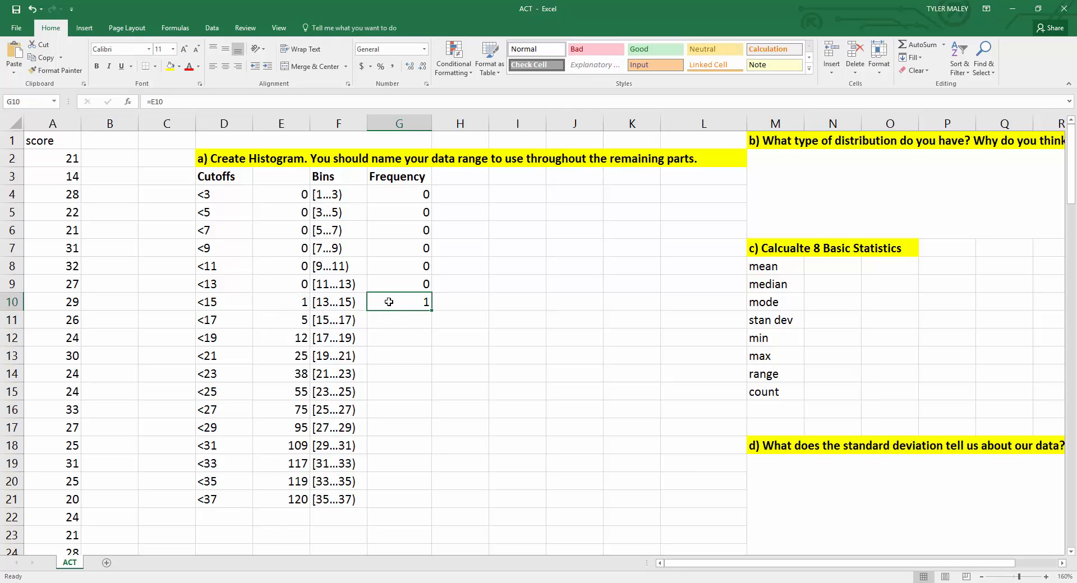
left_click(389, 322)
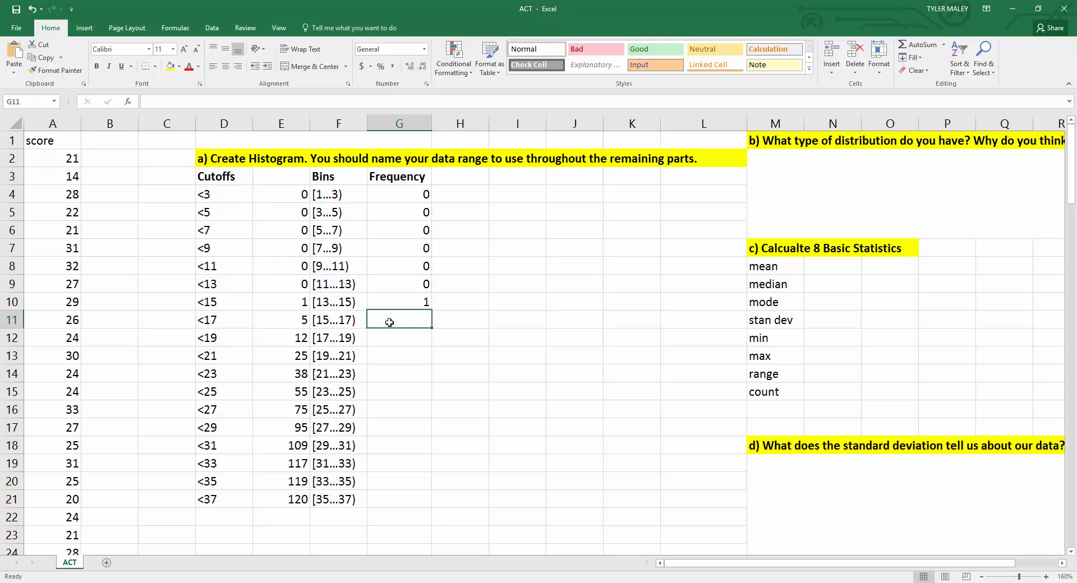
left_click(296, 318)
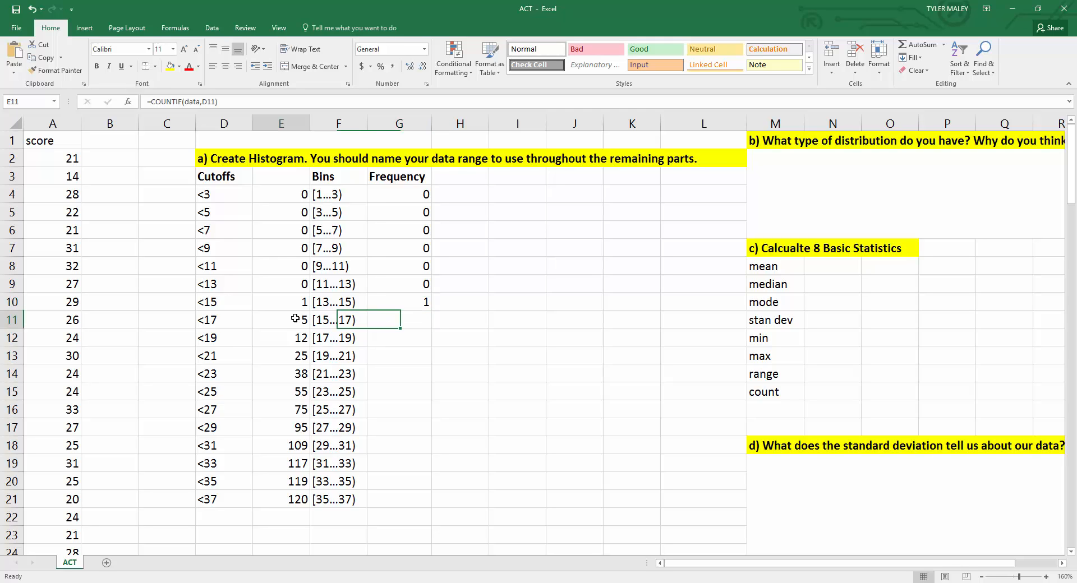
left_click(385, 320)
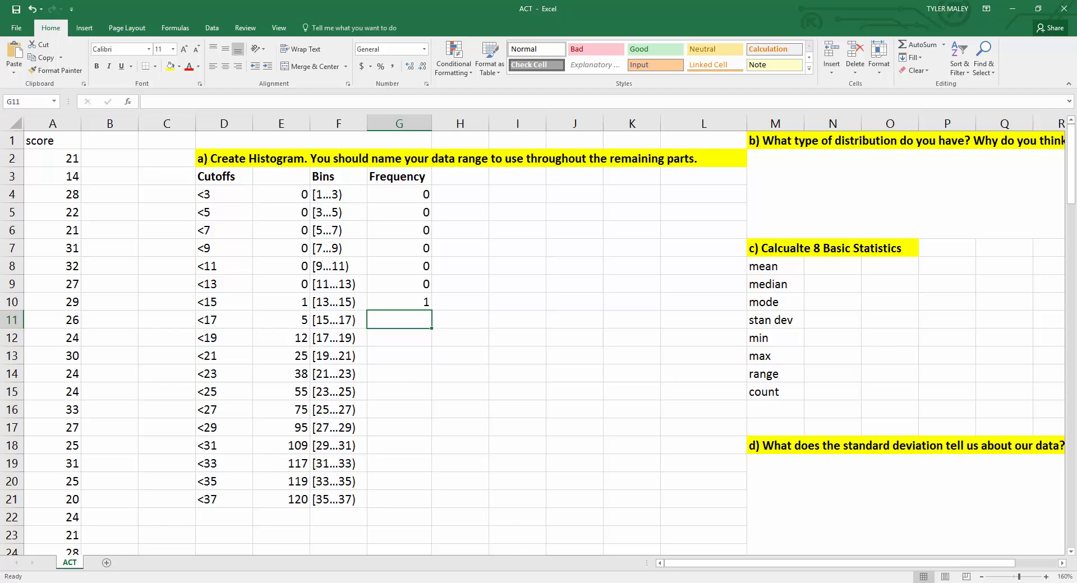
Step: Open OneNote beside Excel and choose a black pen for handwritten notes
left_click(511, 582)
left_click_drag(660, 63, 678, 137)
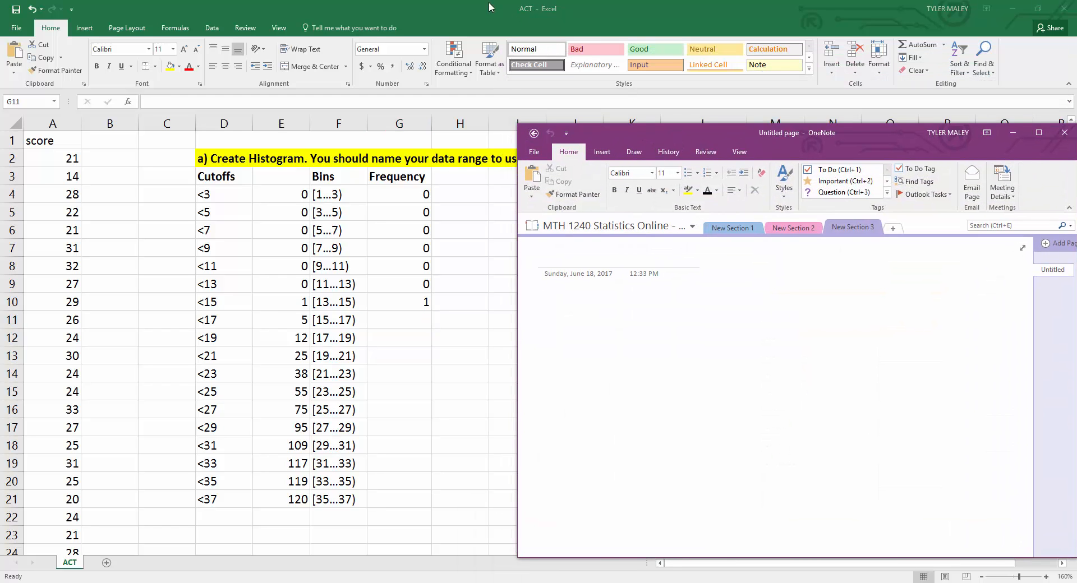
left_click_drag(489, 7, 1, 168)
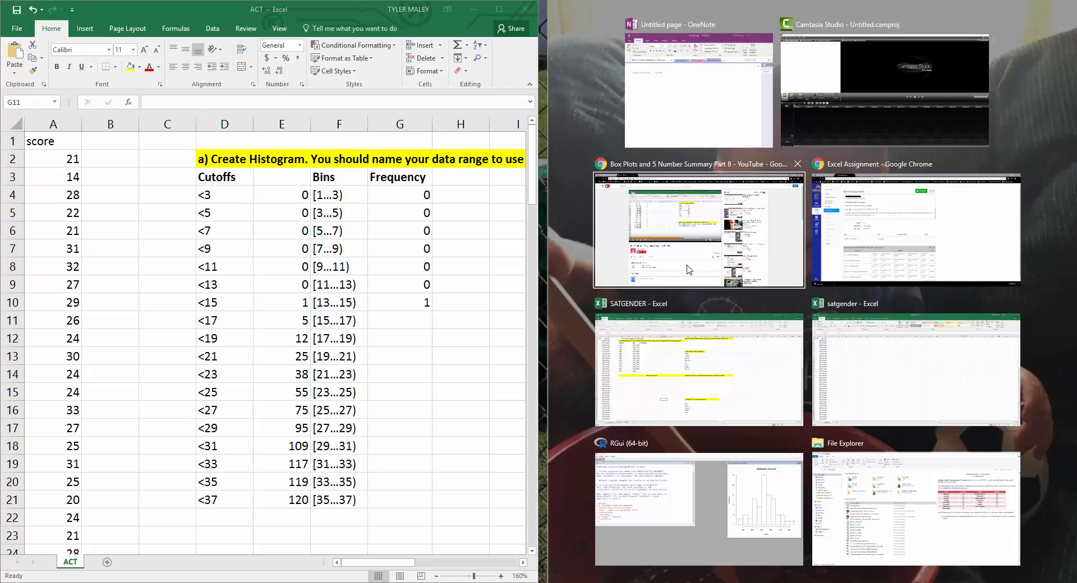
left_click(689, 269)
left_click(1012, 7)
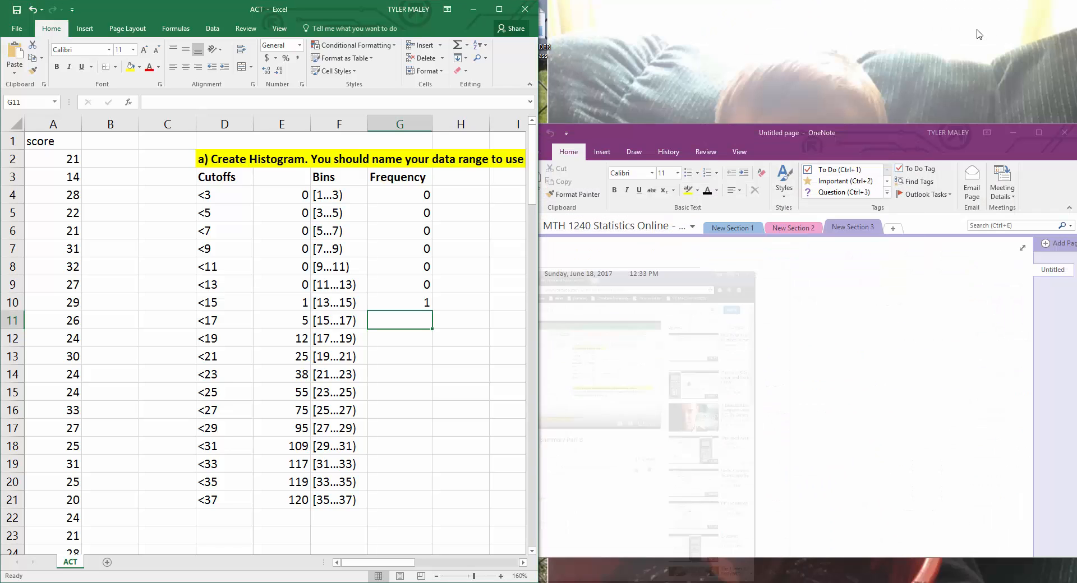
left_click(683, 127)
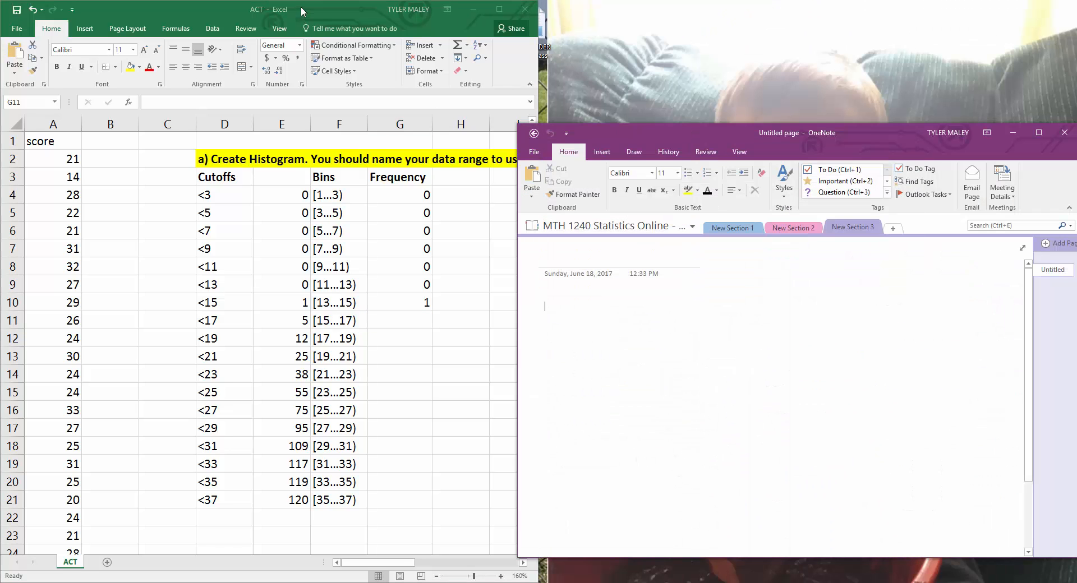
left_click_drag(301, 5, 1, 56)
left_click(643, 195)
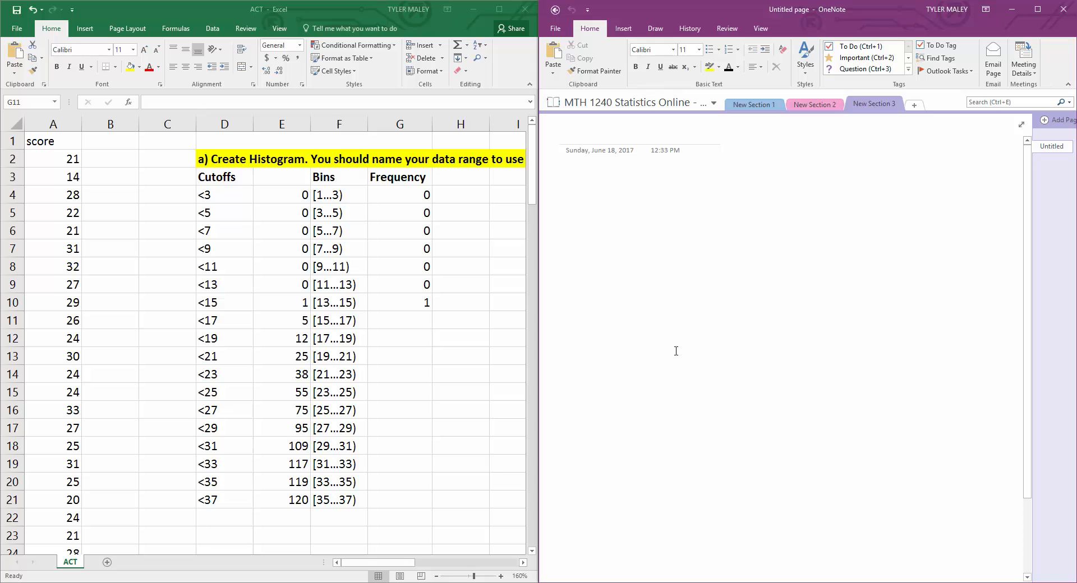
left_click(655, 28)
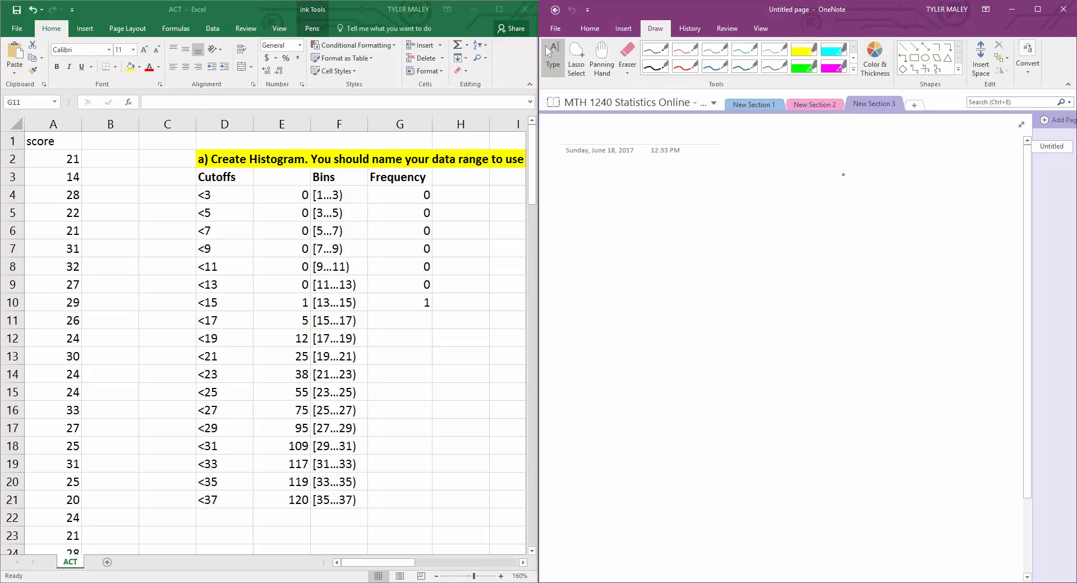
left_click(655, 66)
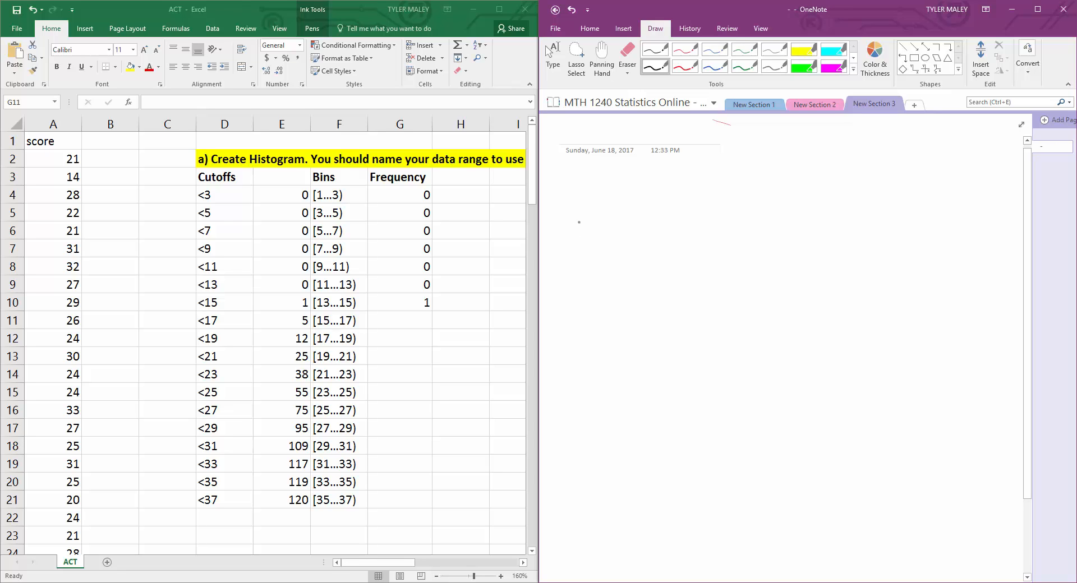
Step: Handwrite the cutoffs <15 and <17 next to their bins [13...15) and [15...17)
left_click_drag(578, 207, 617, 215)
left_click_drag(612, 203, 633, 201)
mouse_move(581, 248)
left_mouse_down()
mouse_move(570, 263)
mouse_move(597, 260)
left_mouse_up()
mouse_move(604, 250)
left_mouse_down()
mouse_move(612, 261)
mouse_move(644, 257)
left_mouse_up()
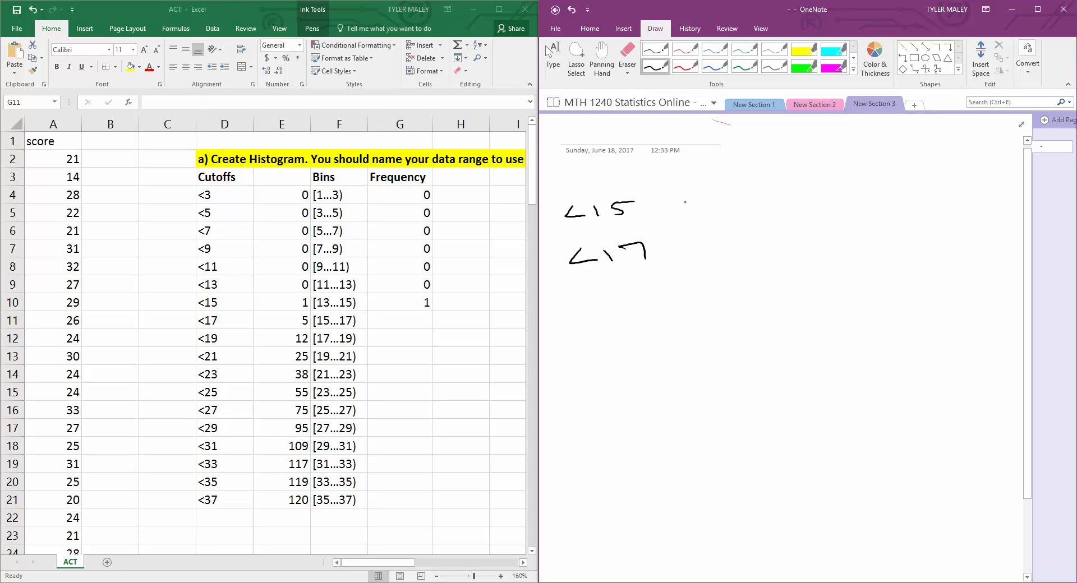
mouse_move(685, 201)
left_mouse_down()
mouse_move(688, 211)
mouse_move(720, 209)
left_mouse_up()
left_click_drag(766, 193, 767, 203)
mouse_move(777, 190)
left_mouse_down()
mouse_move(775, 201)
mouse_move(795, 185)
left_mouse_up()
left_click_drag(790, 180, 807, 204)
mouse_move(687, 191)
left_mouse_down()
mouse_move(670, 196)
mouse_move(694, 218)
left_mouse_up()
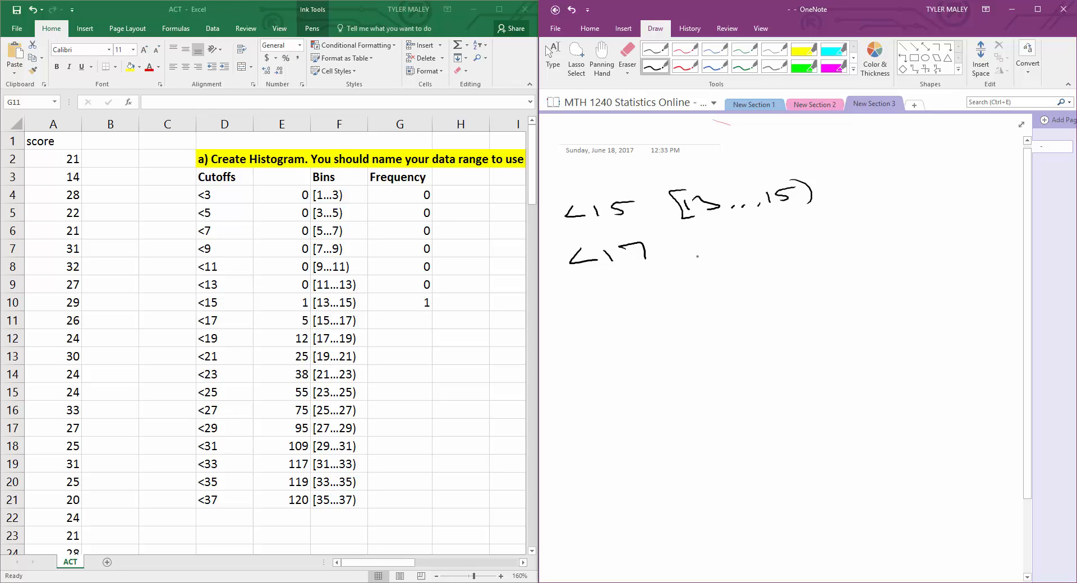
mouse_move(694, 247)
left_mouse_down()
mouse_move(693, 259)
mouse_move(709, 256)
left_mouse_up()
mouse_move(707, 245)
left_mouse_down()
mouse_move(725, 243)
mouse_move(679, 238)
mouse_move(702, 262)
left_mouse_up()
left_click(750, 252)
left_click(761, 250)
left_click_drag(786, 235, 818, 246)
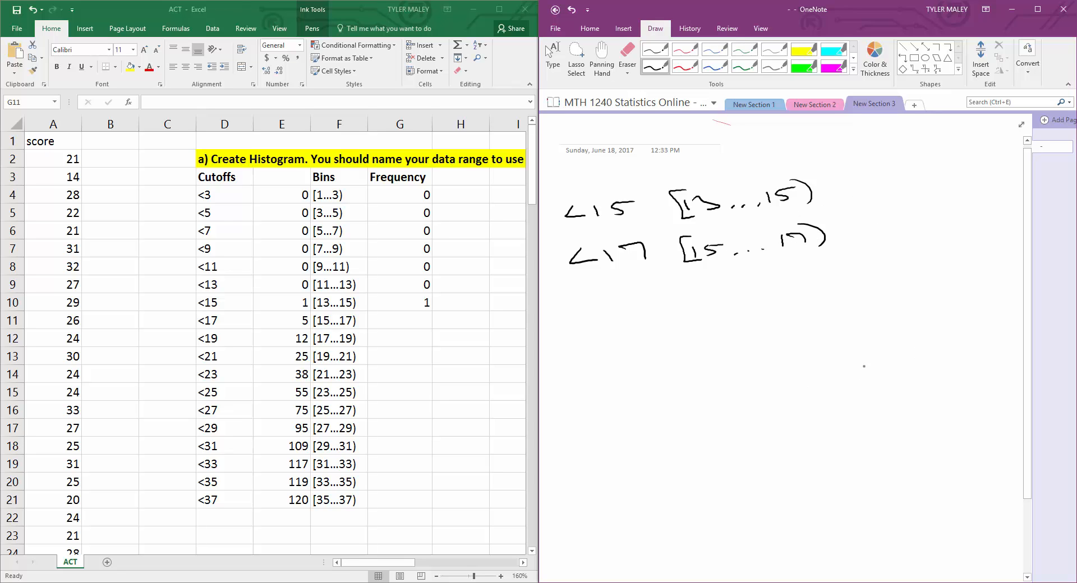
Step: Draw arrows rewriting the bins as the intervals [13,15) and [15,17)
mouse_move(827, 186)
left_mouse_down()
mouse_move(878, 175)
mouse_move(876, 186)
mouse_move(897, 186)
mouse_move(911, 174)
left_mouse_up()
mouse_move(915, 165)
left_mouse_down()
mouse_move(927, 166)
mouse_move(920, 176)
left_mouse_up()
left_click_drag(943, 174, 978, 155)
left_click_drag(982, 156, 987, 173)
left_click_drag(838, 233, 920, 220)
left_click_drag(921, 210, 946, 223)
mouse_move(955, 206)
left_mouse_down()
mouse_move(956, 215)
mouse_move(980, 212)
left_mouse_up()
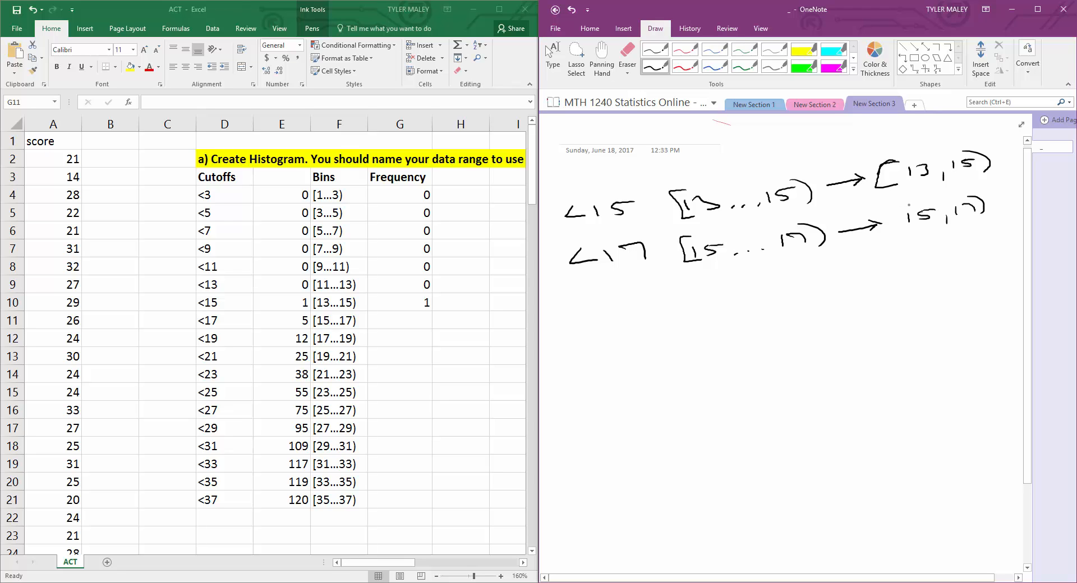
mouse_move(909, 206)
left_mouse_down()
mouse_move(896, 233)
mouse_move(908, 232)
left_mouse_up()
Step: Write notes that a square bracket means include and a round bracket means exclude
mouse_move(578, 307)
left_mouse_down()
mouse_move(563, 307)
mouse_move(583, 332)
mouse_move(741, 315)
left_mouse_up()
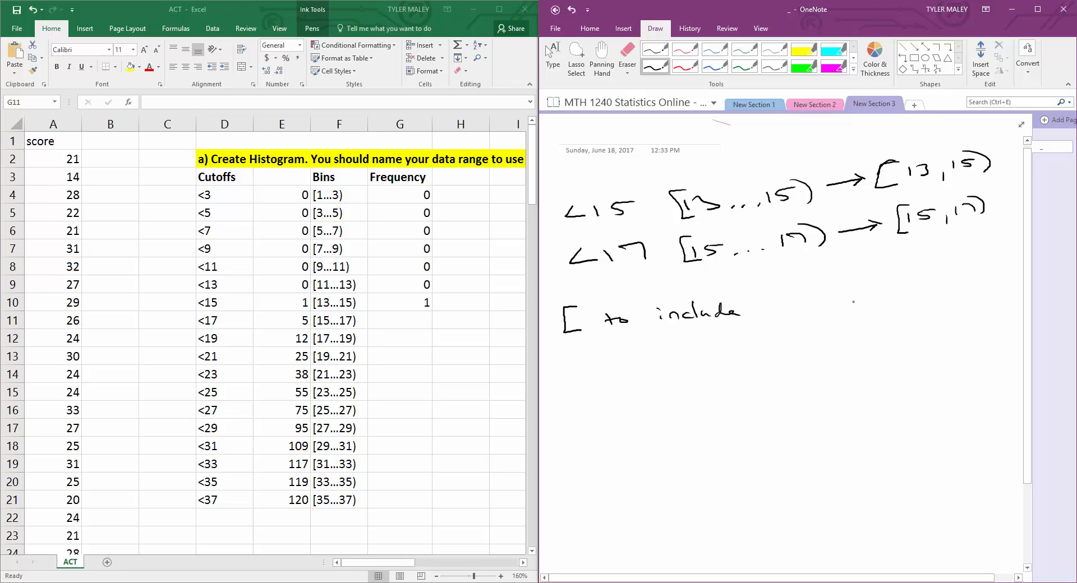
mouse_move(593, 359)
left_mouse_down()
mouse_move(590, 375)
mouse_move(603, 375)
left_mouse_up()
mouse_move(629, 357)
left_mouse_down()
mouse_move(635, 371)
mouse_move(748, 343)
mouse_move(785, 347)
left_mouse_up()
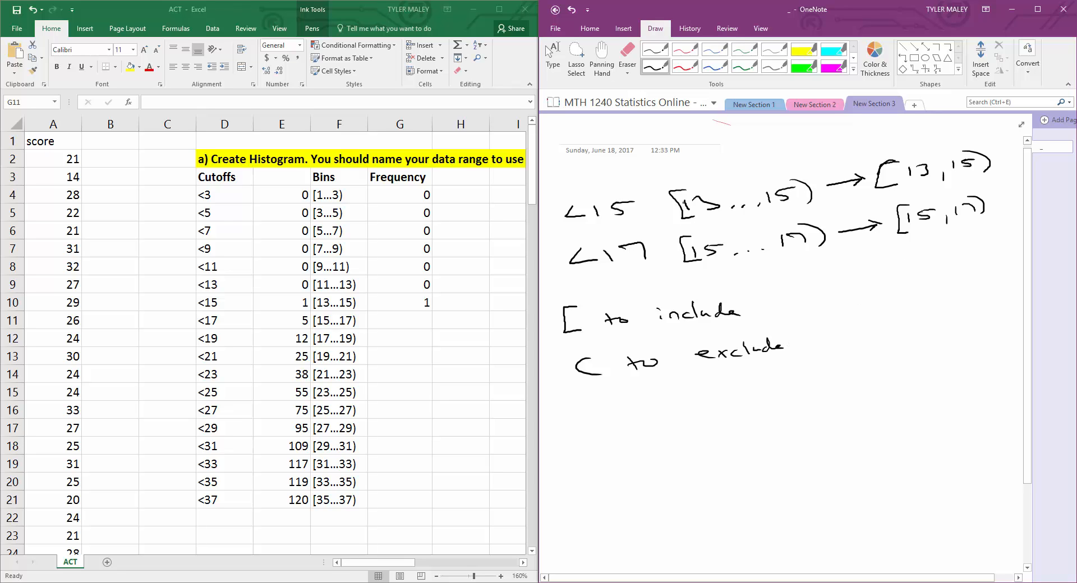
Step: Draw a number line with tick marks labelled 13 and 15
left_click_drag(800, 300, 928, 286)
mouse_move(796, 300)
left_mouse_down()
mouse_move(834, 302)
mouse_move(829, 328)
left_mouse_up()
mouse_move(835, 315)
left_mouse_down()
mouse_move(851, 320)
mouse_move(841, 325)
left_mouse_up()
left_click_drag(908, 309, 904, 318)
left_click_drag(907, 306, 923, 304)
Step: In red, shade 13 to 15 on the number line and label it [13,15) and 13 ≤ x < 15
left_click(695, 70)
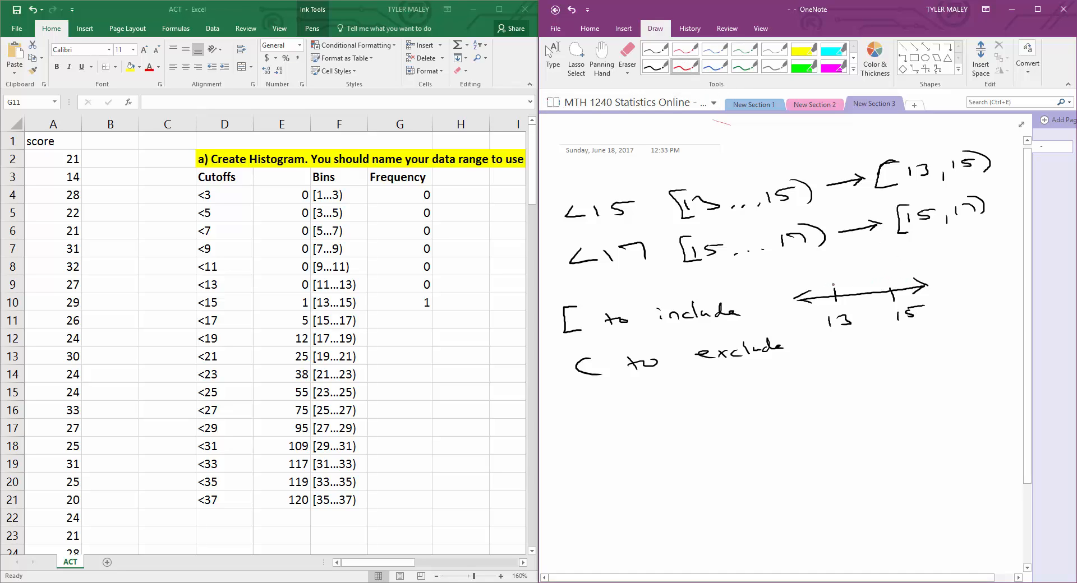
mouse_move(834, 286)
left_mouse_down()
mouse_move(827, 297)
mouse_move(847, 293)
mouse_move(835, 285)
mouse_move(904, 291)
mouse_move(853, 293)
left_mouse_up()
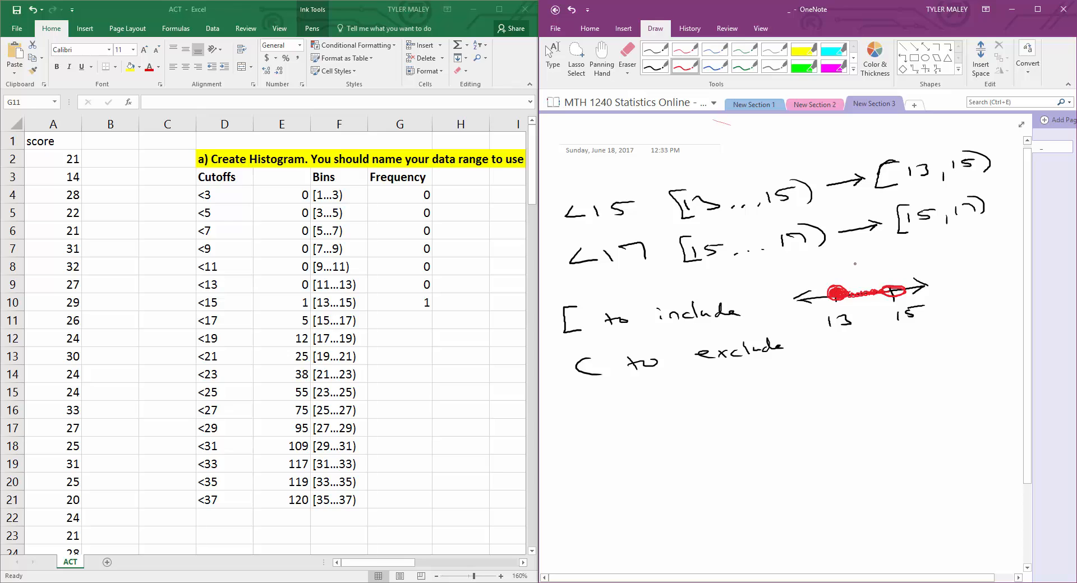
mouse_move(851, 261)
left_mouse_down()
mouse_move(853, 273)
mouse_move(912, 262)
left_mouse_up()
mouse_move(841, 350)
left_mouse_down()
mouse_move(840, 365)
mouse_move(852, 362)
left_mouse_up()
mouse_move(876, 343)
left_mouse_down()
mouse_move(888, 355)
mouse_move(951, 346)
left_mouse_up()
mouse_move(972, 335)
left_mouse_down()
mouse_move(958, 346)
mouse_move(980, 334)
left_mouse_up()
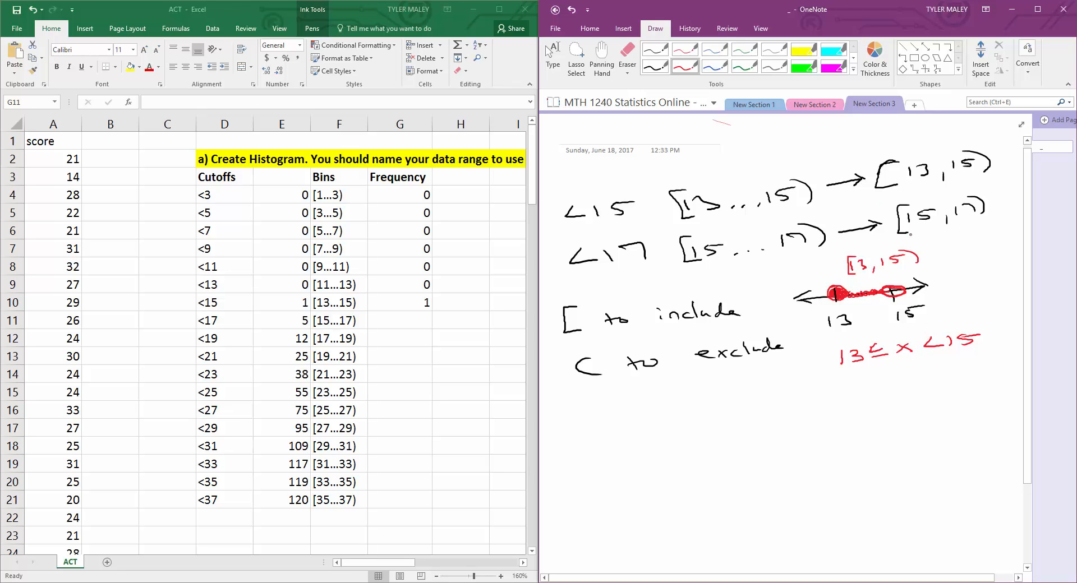
Step: Draw a blue number line with arrowheads and write "<15" and "1 data" beneath it
scroll(1010, 382, "down", 1)
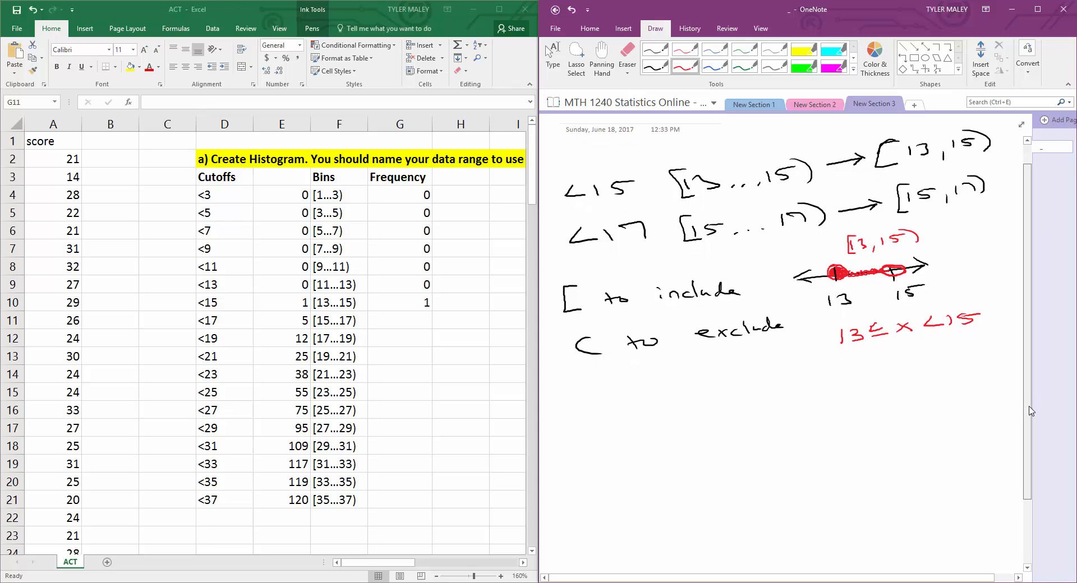
left_click(715, 66)
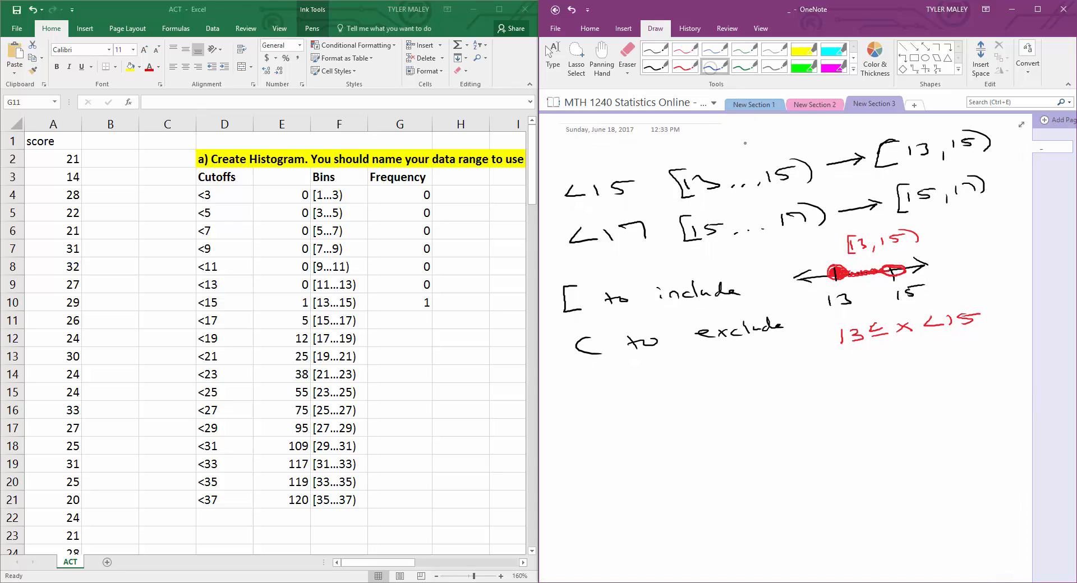
left_click_drag(570, 417, 949, 402)
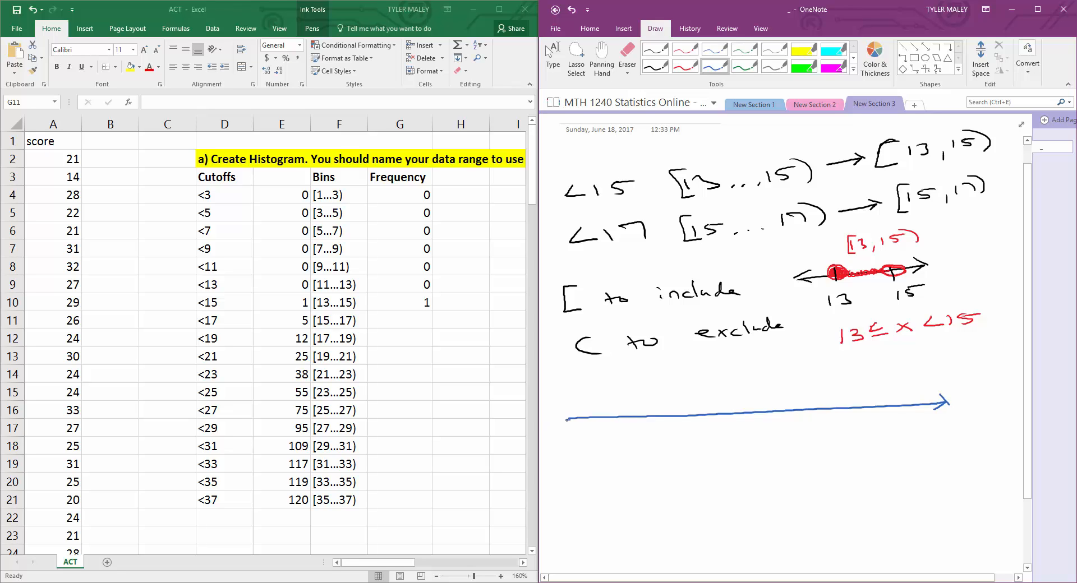
left_click_drag(567, 419, 572, 427)
left_click_drag(568, 418, 576, 412)
mouse_move(565, 486)
left_mouse_down()
mouse_move(558, 498)
mouse_move(577, 496)
left_mouse_up()
left_click_drag(581, 485, 594, 495)
left_click_drag(597, 482, 612, 482)
mouse_move(678, 475)
left_mouse_down()
mouse_move(681, 485)
mouse_move(755, 476)
left_mouse_up()
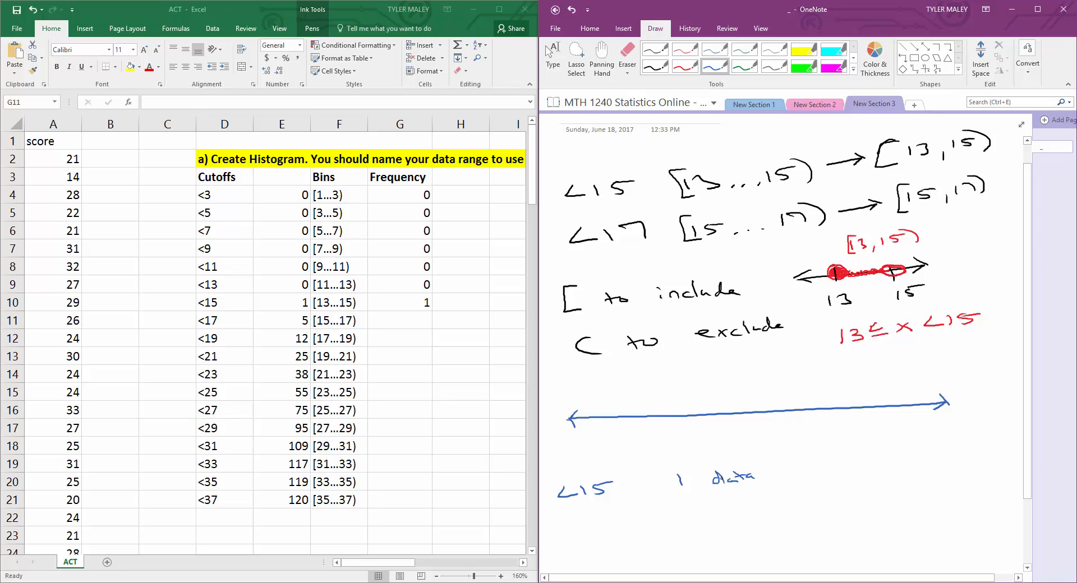
Step: Mark and label 15 on the number line, then shade everything below 15 in green
left_click_drag(741, 399, 739, 447)
mouse_move(747, 434)
left_mouse_down()
mouse_move(760, 440)
mouse_move(750, 445)
left_mouse_up()
left_click_drag(747, 434, 761, 431)
left_click(744, 67)
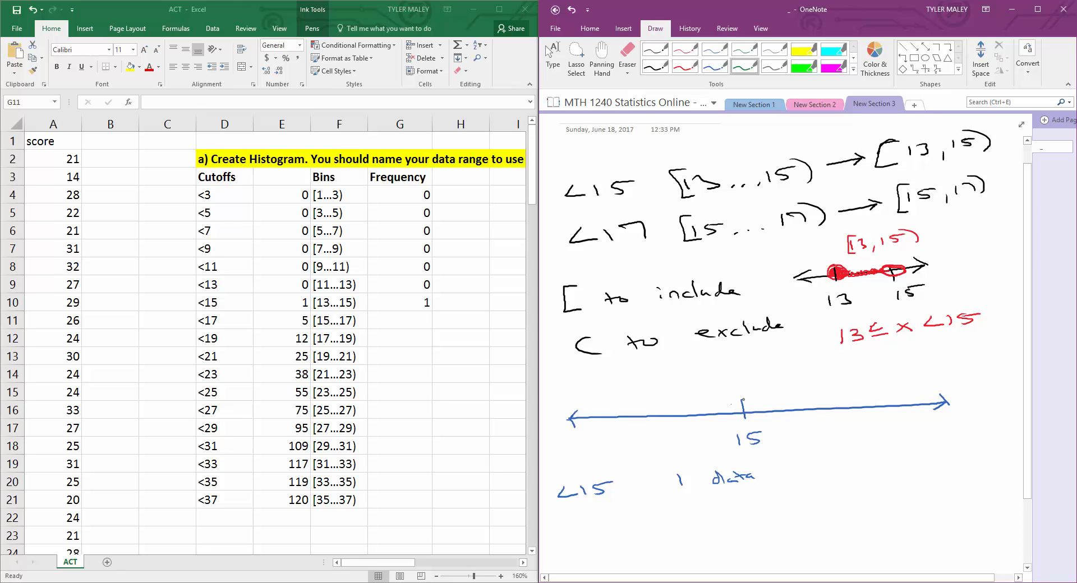
mouse_move(738, 396)
left_mouse_down()
mouse_move(733, 416)
mouse_move(736, 398)
mouse_move(701, 424)
mouse_move(561, 421)
mouse_move(570, 415)
mouse_move(583, 429)
mouse_move(735, 408)
left_mouse_up()
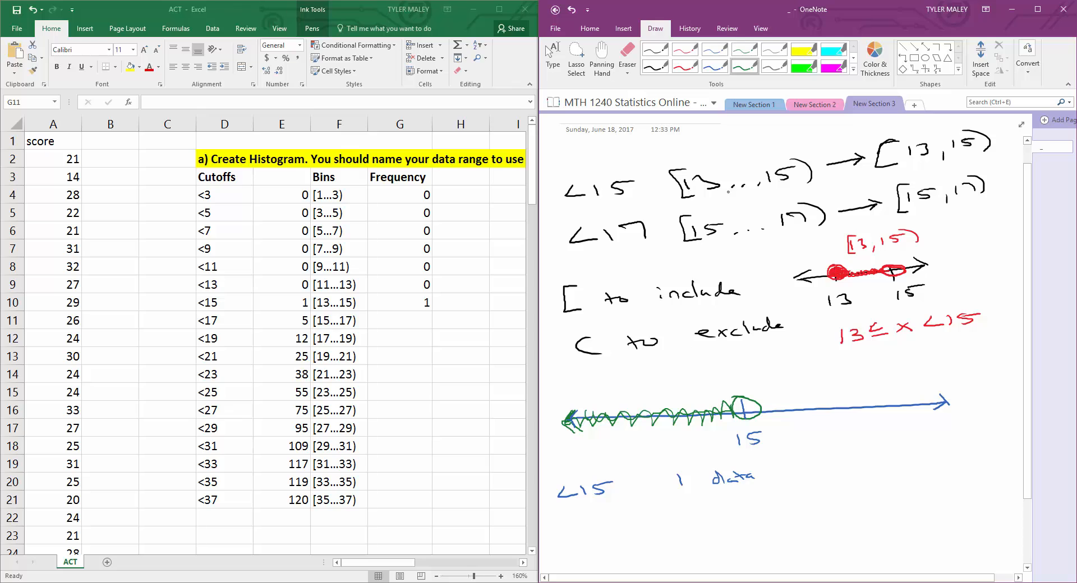
Step: In gray, write "<17" and "5 data" beneath the earlier notes
left_click(678, 67)
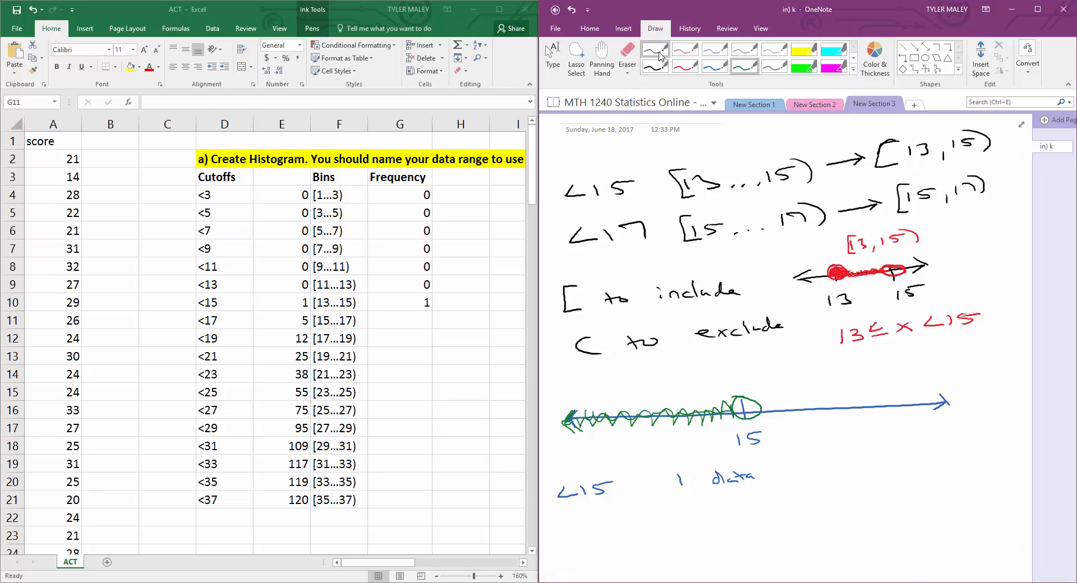
left_click(774, 67)
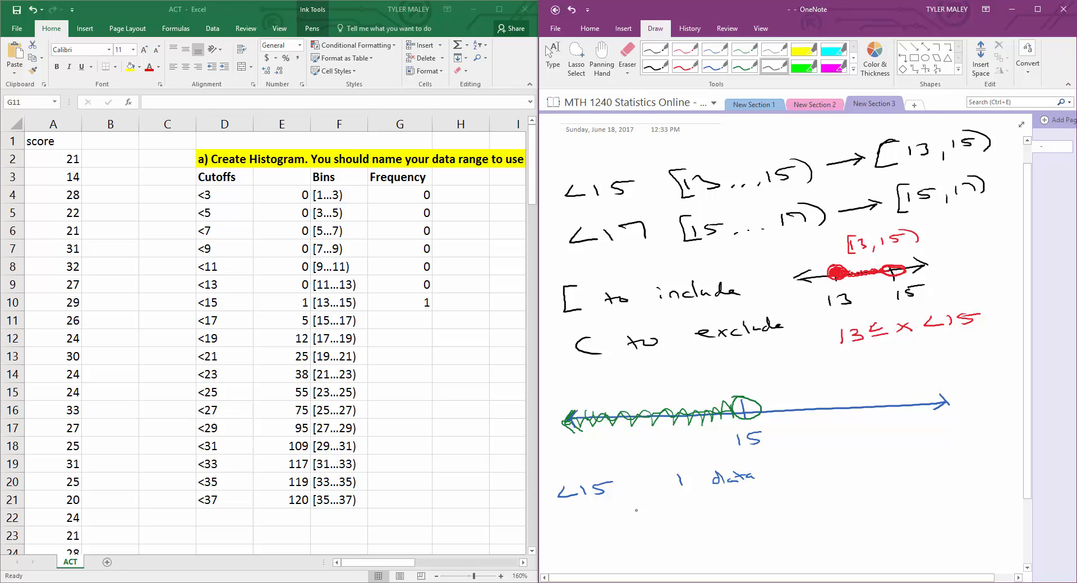
mouse_move(572, 528)
left_mouse_down()
mouse_move(575, 544)
mouse_move(586, 543)
left_mouse_up()
left_click_drag(592, 532, 615, 542)
left_click_drag(691, 515, 695, 529)
mouse_move(687, 514)
left_mouse_down()
mouse_move(731, 524)
mouse_move(750, 513)
left_mouse_up()
left_click_drag(758, 514, 770, 519)
Step: Mark and label 17 on the number line and shade everything below 17 in gray
left_click_drag(853, 402, 859, 417)
left_click_drag(862, 437, 877, 442)
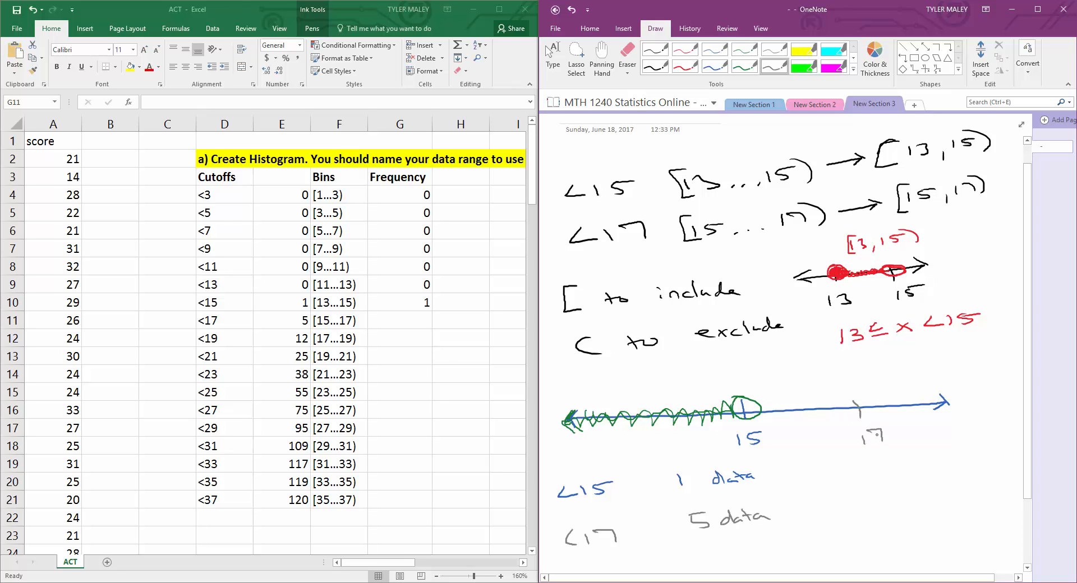
mouse_move(854, 398)
left_mouse_down()
mouse_move(848, 409)
mouse_move(868, 400)
mouse_move(626, 407)
mouse_move(564, 416)
mouse_move(567, 426)
left_mouse_up()
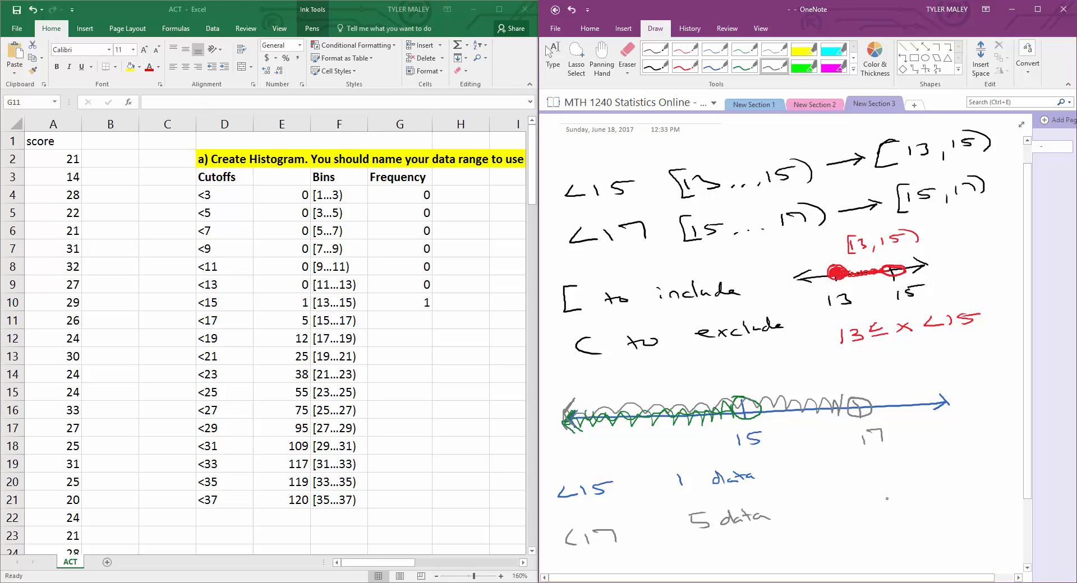
Step: Write the interval [15,17) beside the counts
left_click_drag(873, 486, 879, 498)
mouse_move(880, 480)
left_mouse_down()
mouse_move(896, 480)
mouse_move(906, 505)
left_mouse_up()
left_click_drag(917, 485, 947, 494)
mouse_move(873, 469)
left_mouse_down()
mouse_move(856, 474)
mouse_move(876, 510)
left_mouse_up()
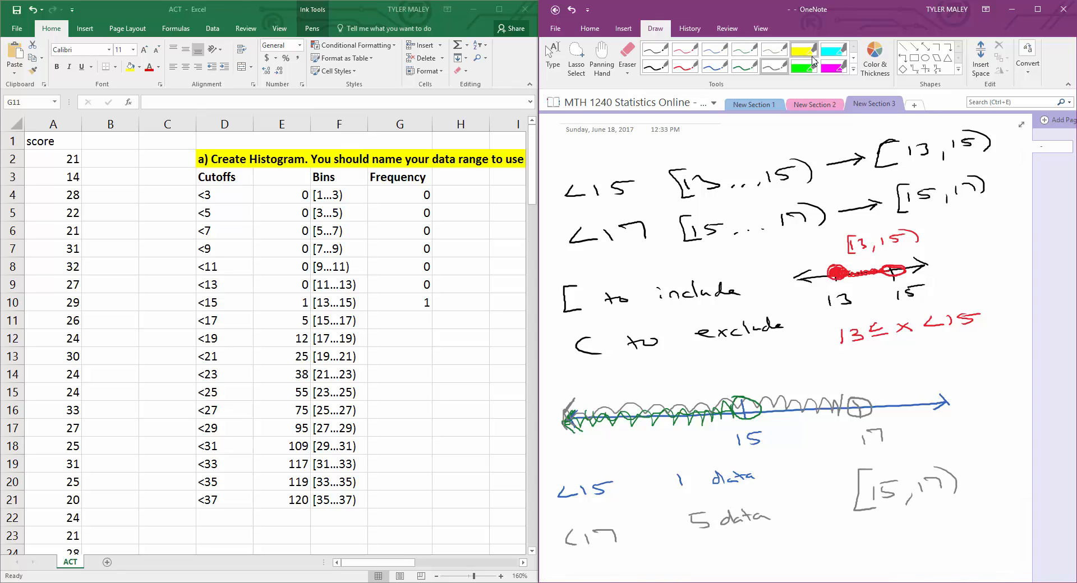
Step: In red, cross out the shading below 15 and circle the 1 and 5 data counts
left_click(698, 64)
left_click(686, 66)
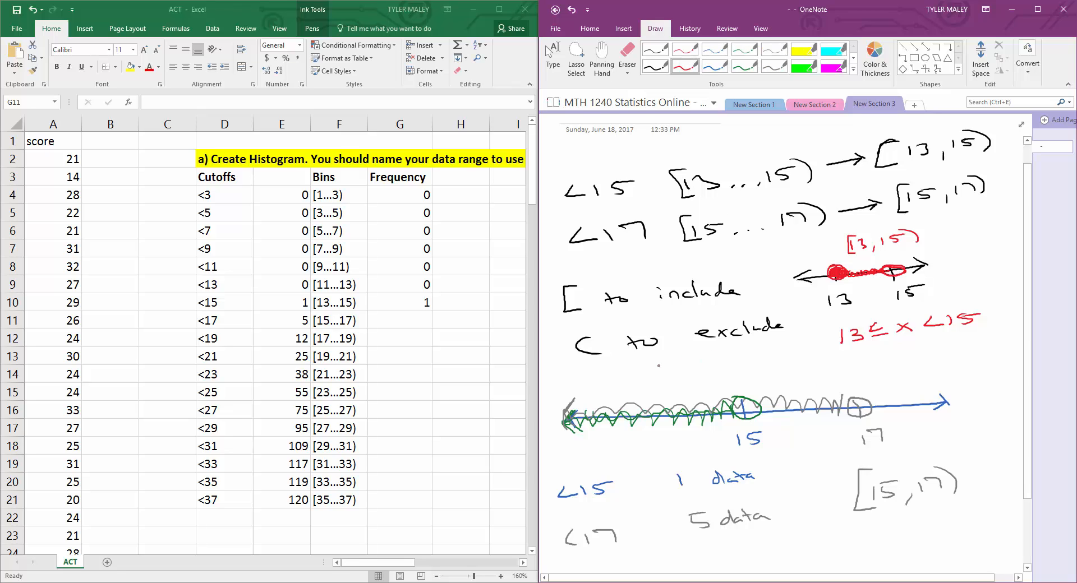
mouse_move(570, 392)
left_mouse_down()
mouse_move(754, 418)
mouse_move(624, 424)
mouse_move(558, 443)
left_mouse_up()
left_click_drag(657, 386, 672, 428)
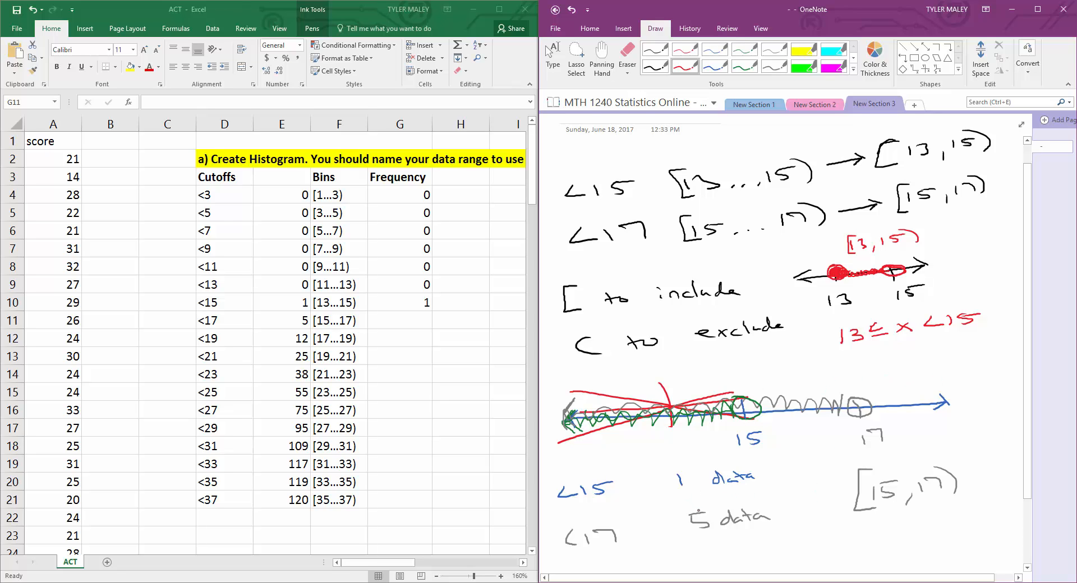
mouse_move(702, 505)
left_mouse_down()
mouse_move(682, 506)
mouse_move(729, 532)
mouse_move(707, 504)
left_mouse_up()
mouse_move(677, 469)
left_mouse_down()
mouse_move(706, 478)
mouse_move(668, 472)
left_mouse_up()
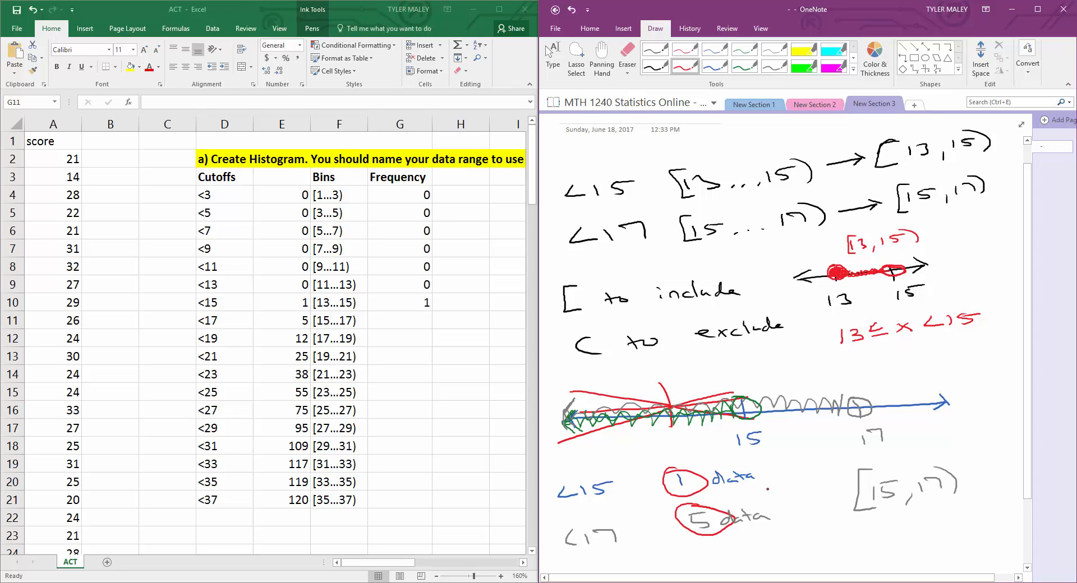
Step: Write "=4" beside the counts and bracket the span from 15 to 17, labelling it 4
left_click_drag(767, 487, 783, 486)
left_click_drag(767, 492, 800, 493)
left_click_drag(802, 479, 803, 502)
left_click(810, 495)
mouse_move(741, 386)
left_mouse_down()
mouse_move(792, 374)
mouse_move(850, 379)
left_mouse_up()
left_click_drag(789, 362, 802, 369)
left_click_drag(796, 364, 798, 377)
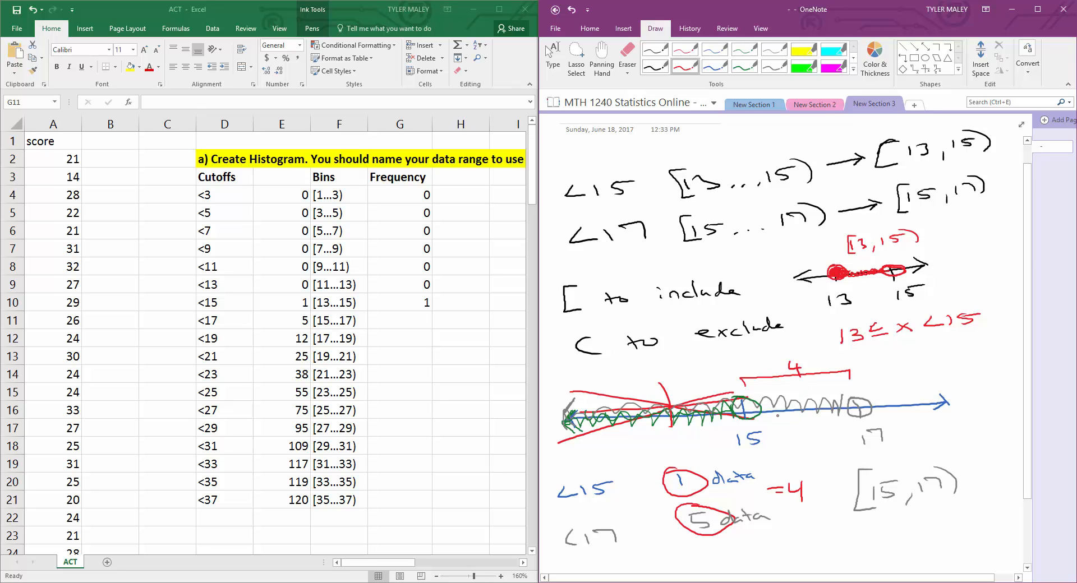
Step: Enter a formula in G11 that subtracts E10 from E11
left_click(499, 9)
double_click(418, 321)
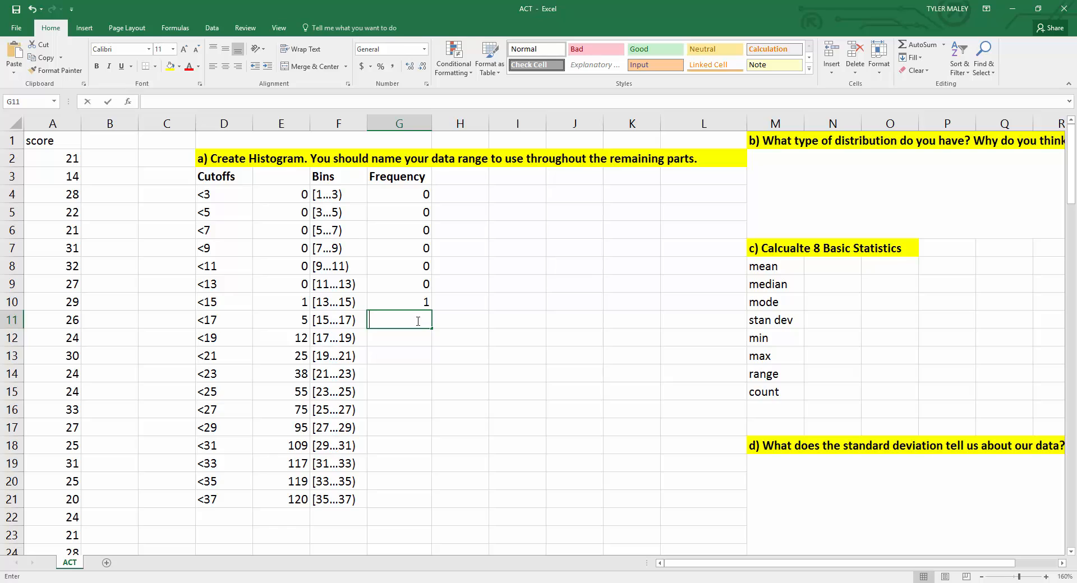
type("=")
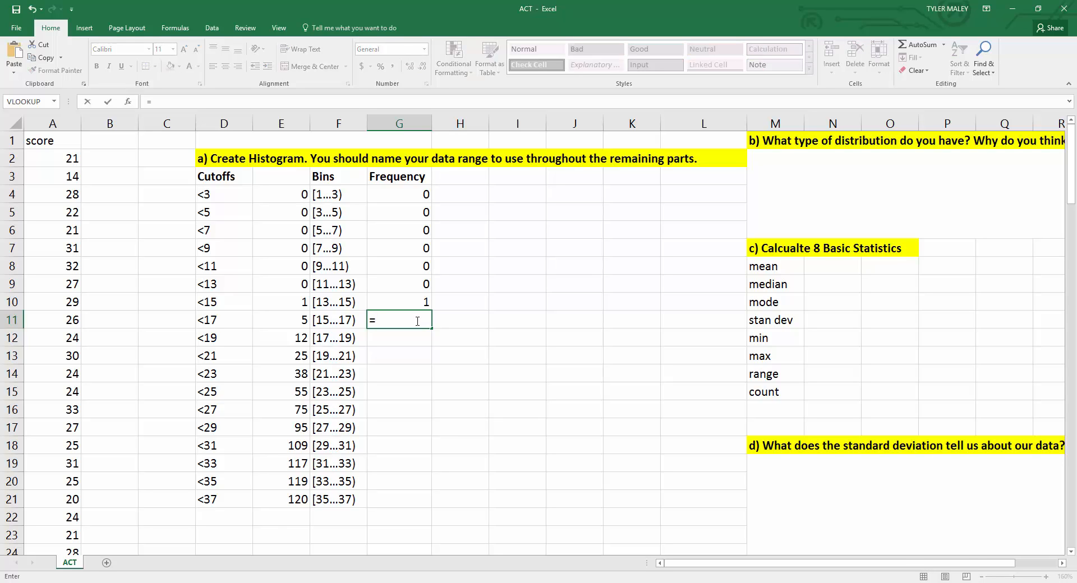
left_click(297, 325)
type("-")
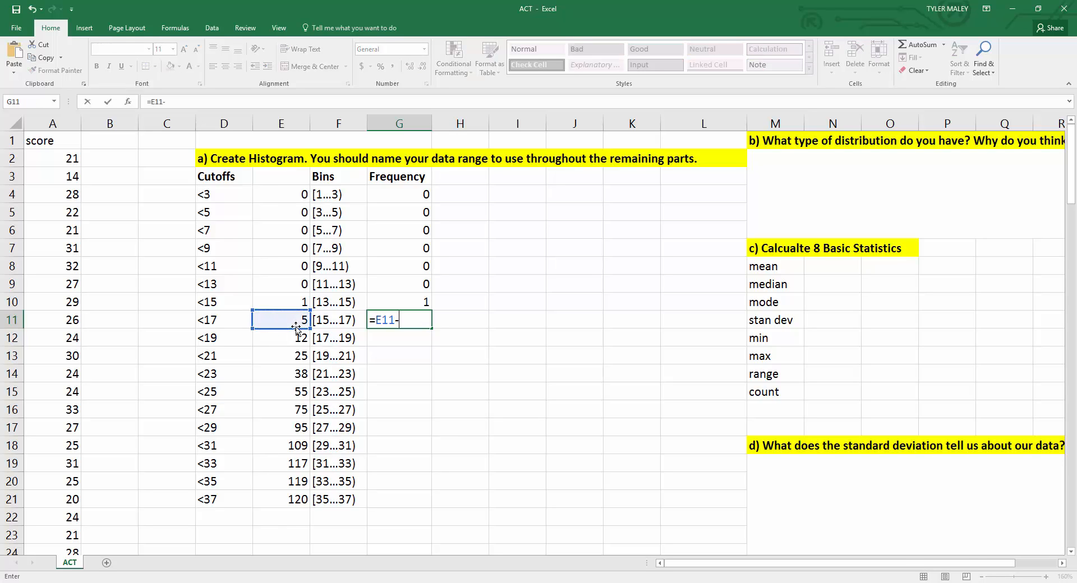
left_click(293, 302)
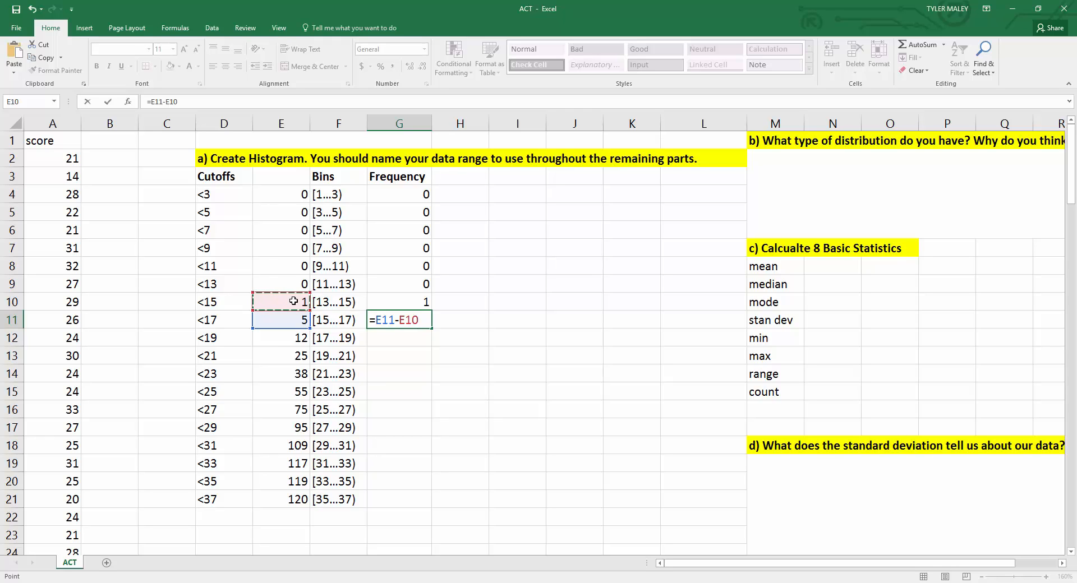
key("Return")
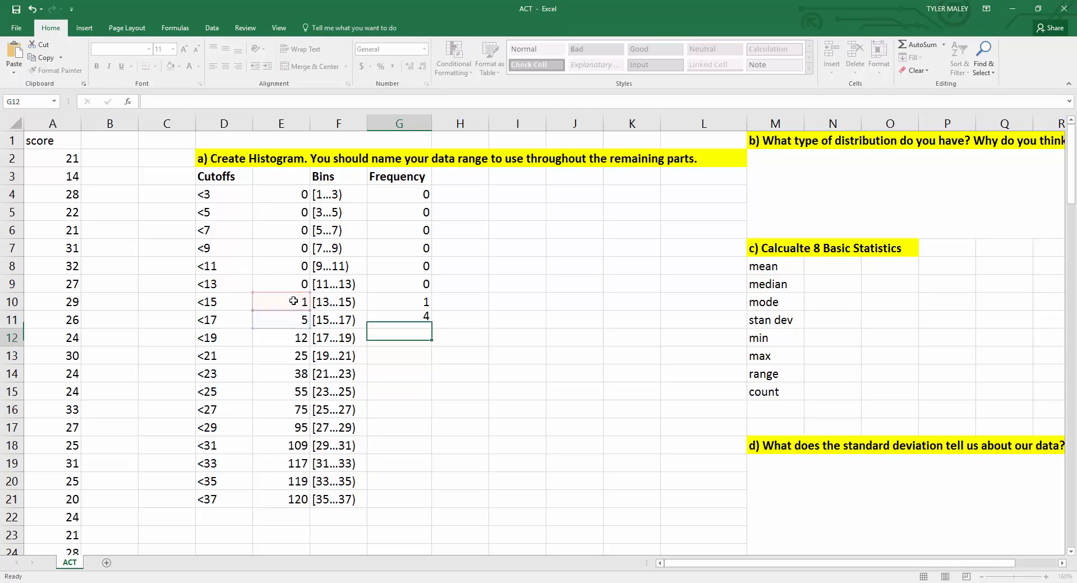
Step: Fill the G11 formula down through G21 and inspect the copied formula in G16
left_click(399, 323)
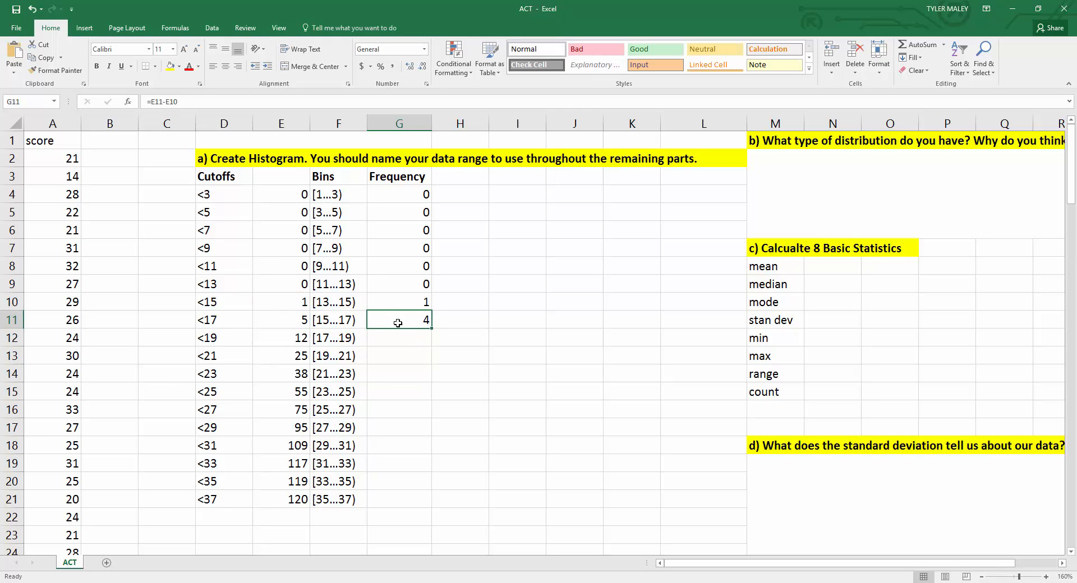
left_click_drag(433, 326, 420, 509)
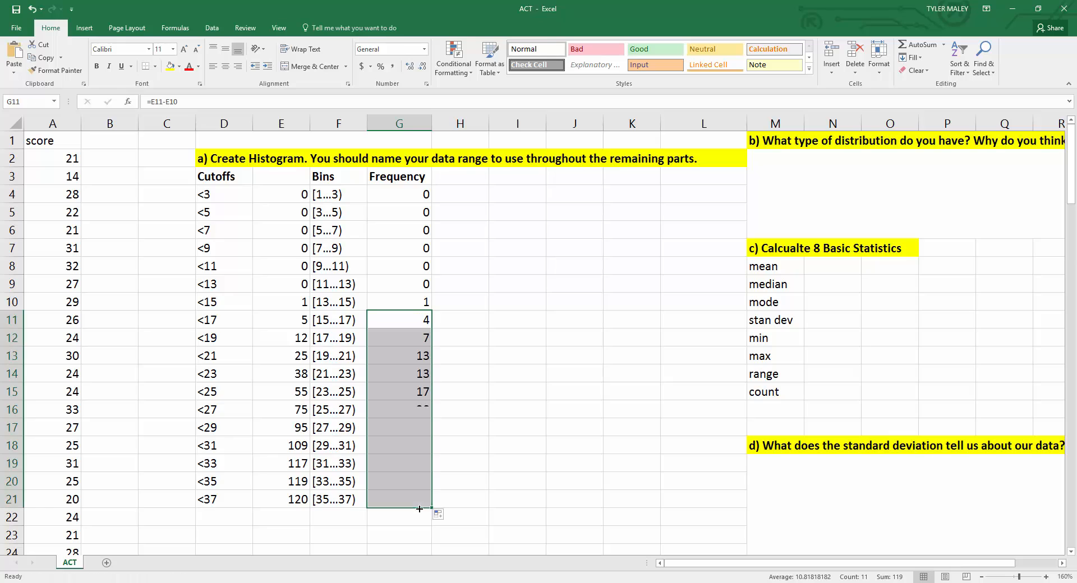
left_click(409, 411)
double_click(409, 411)
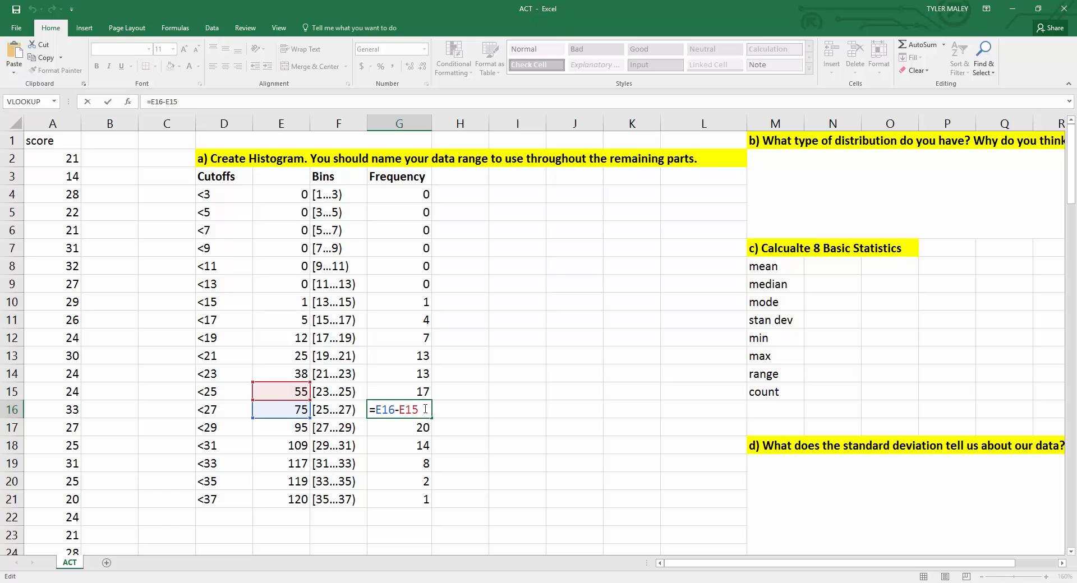
key("Return")
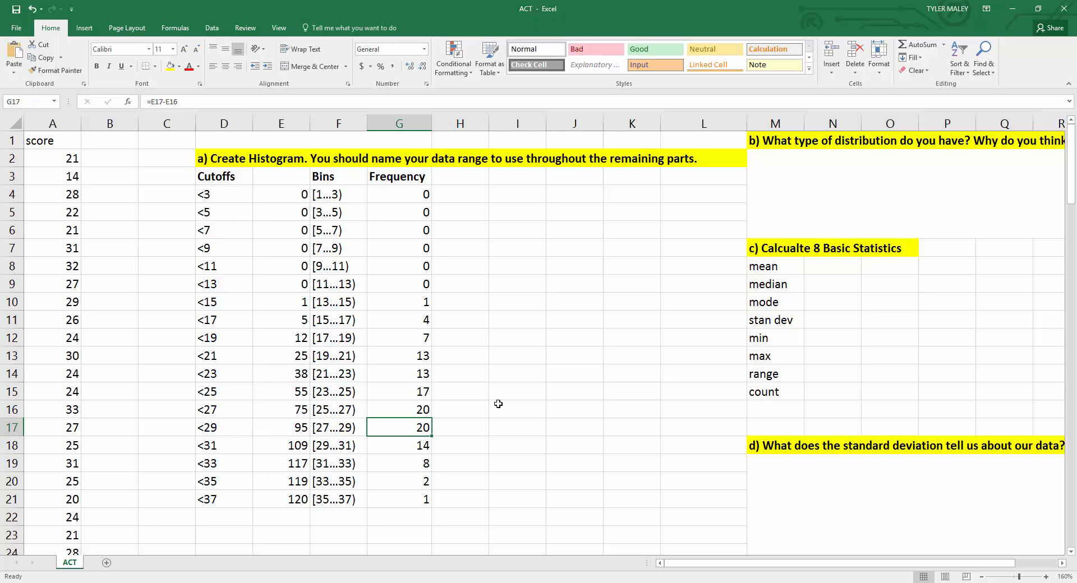
Step: Set the frequency in G4 to reference E4
scroll(431, 425, "down", 1)
scroll(430, 426, "up", 1)
left_click(393, 194)
left_click_drag(393, 194, 402, 279)
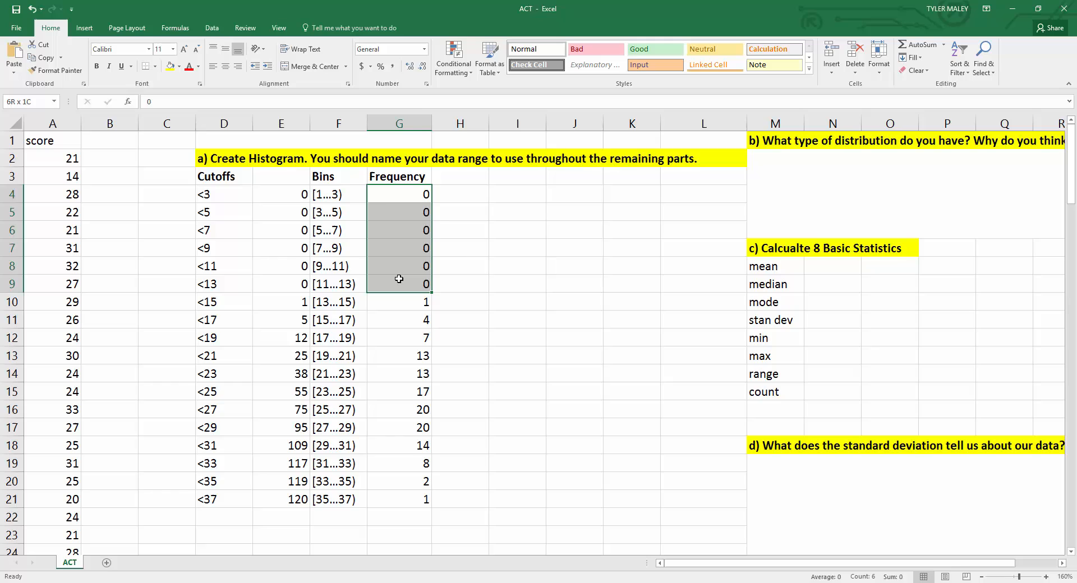
left_click(465, 262)
left_click(394, 195)
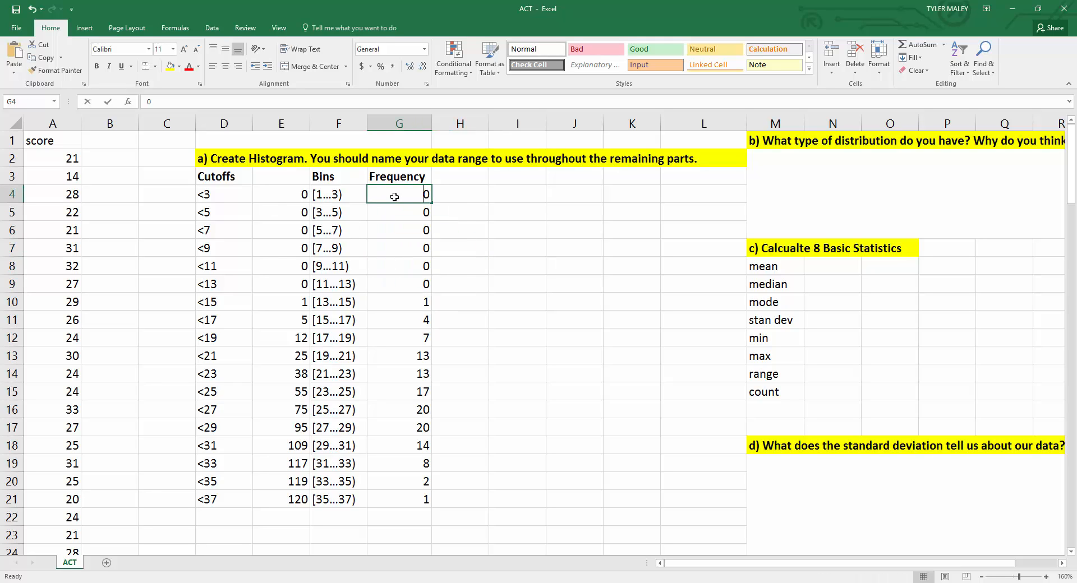
type("=")
left_click(285, 194)
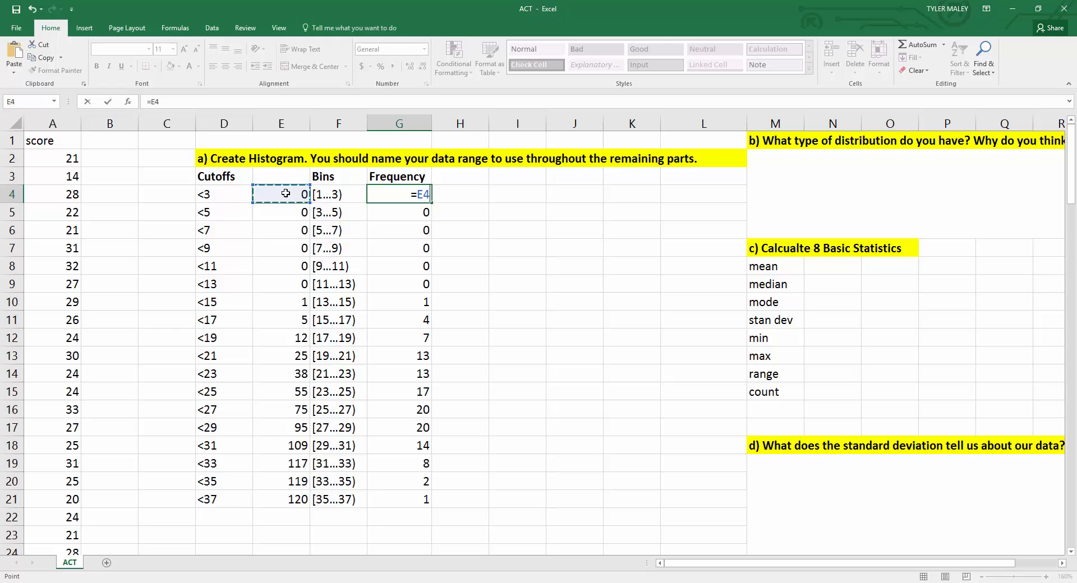
key("Return")
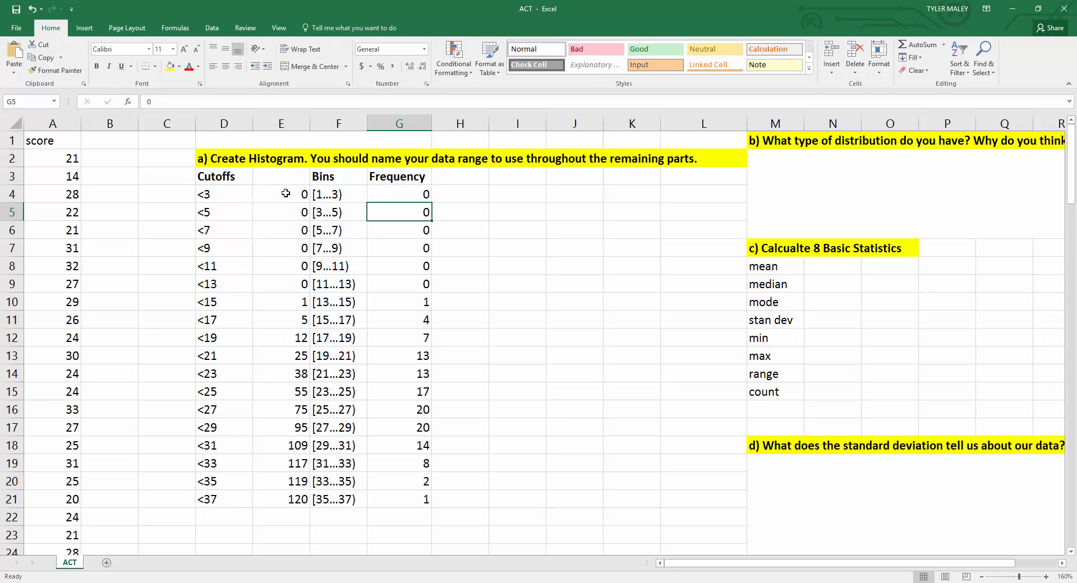
Step: Replace G5 with the formula =E5-E4 and fill it down through G21
double_click(391, 213)
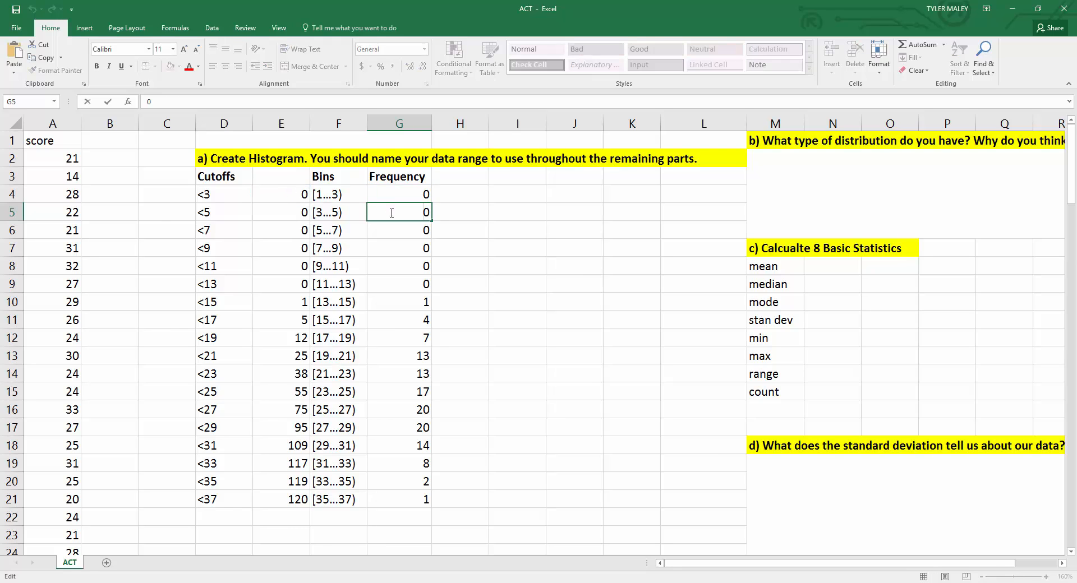
key("BackSpace")
type("=")
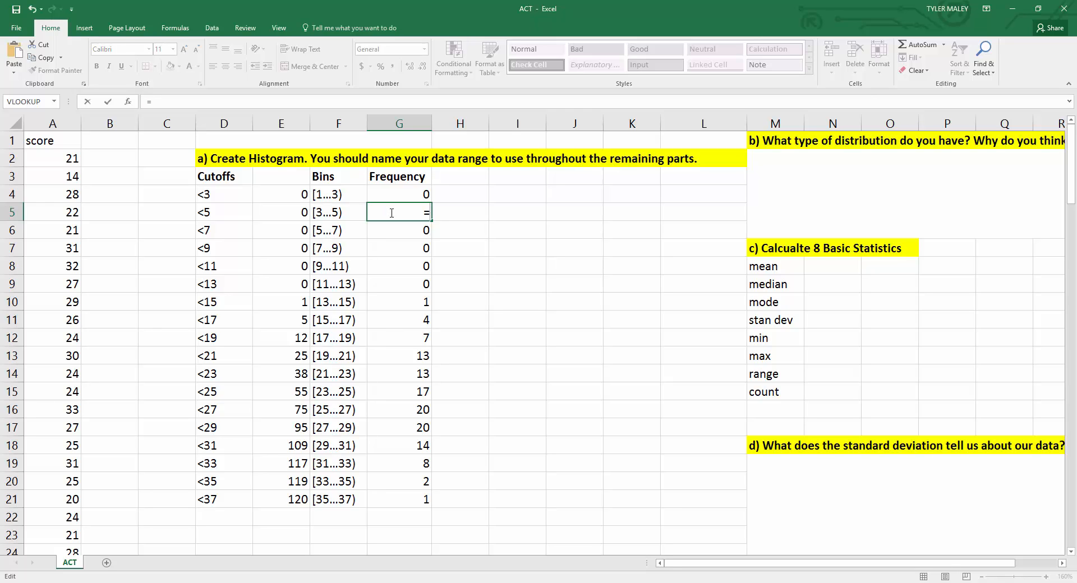
left_click(284, 217)
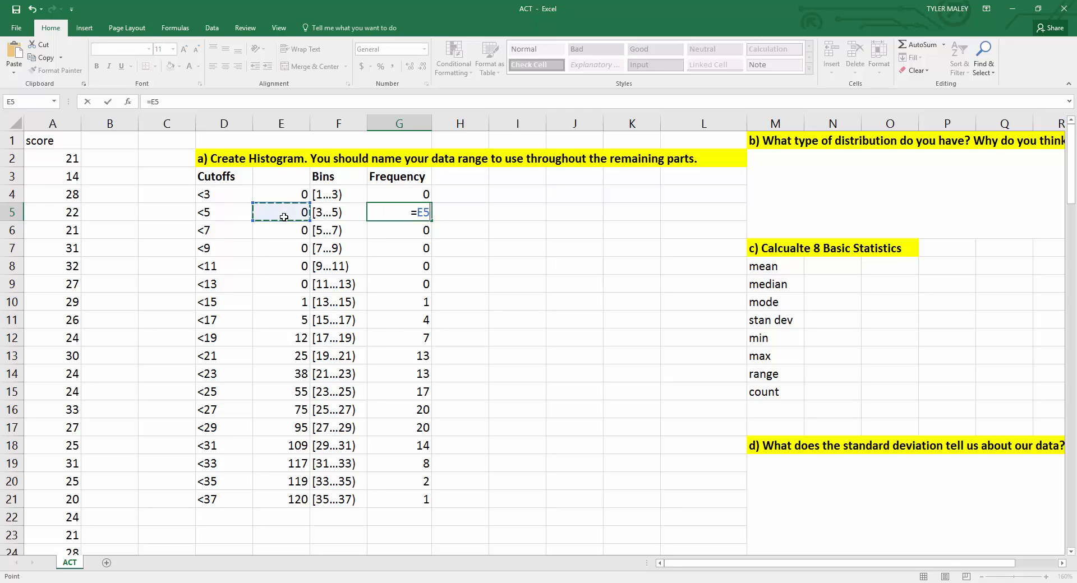
type("-")
left_click(287, 194)
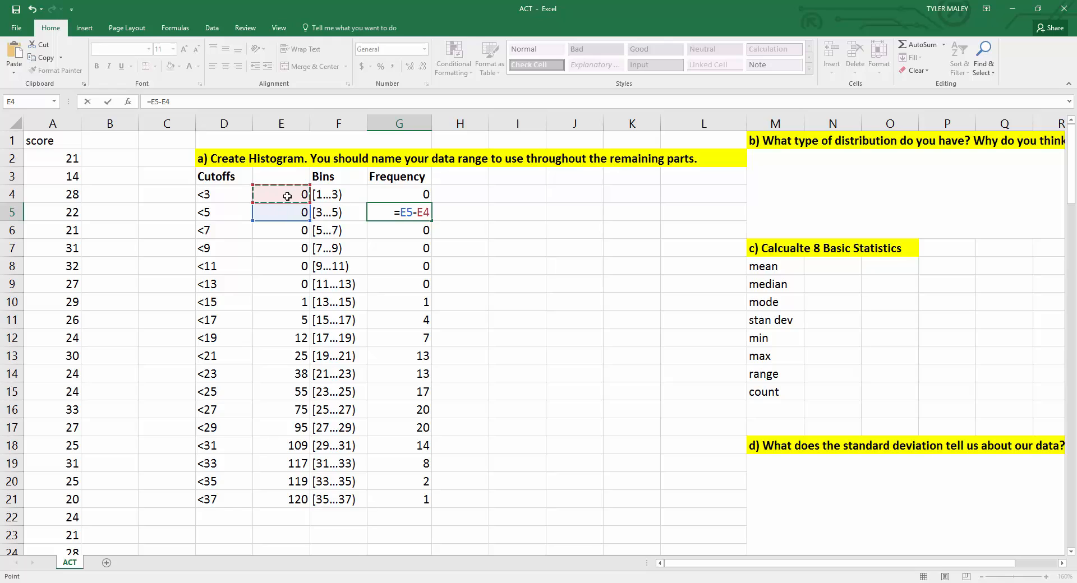
key("Return")
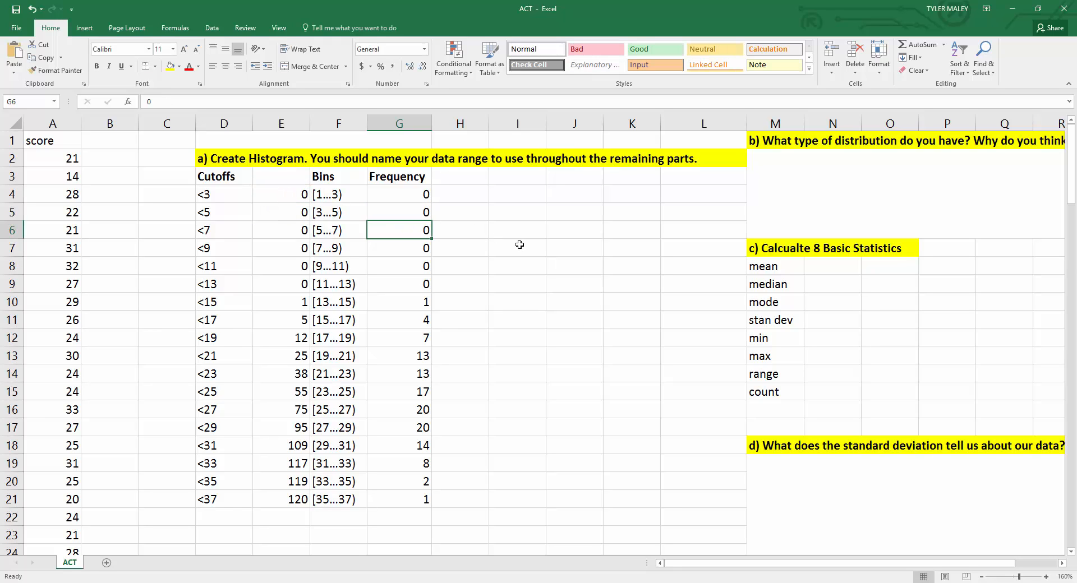
left_click(425, 213)
left_click_drag(432, 219, 413, 509)
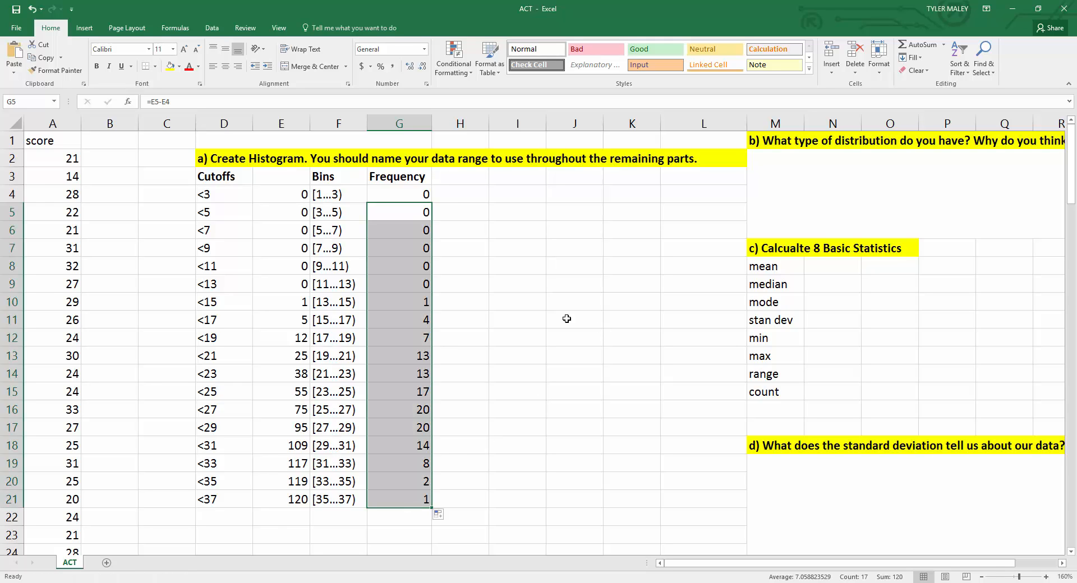
left_click(535, 305)
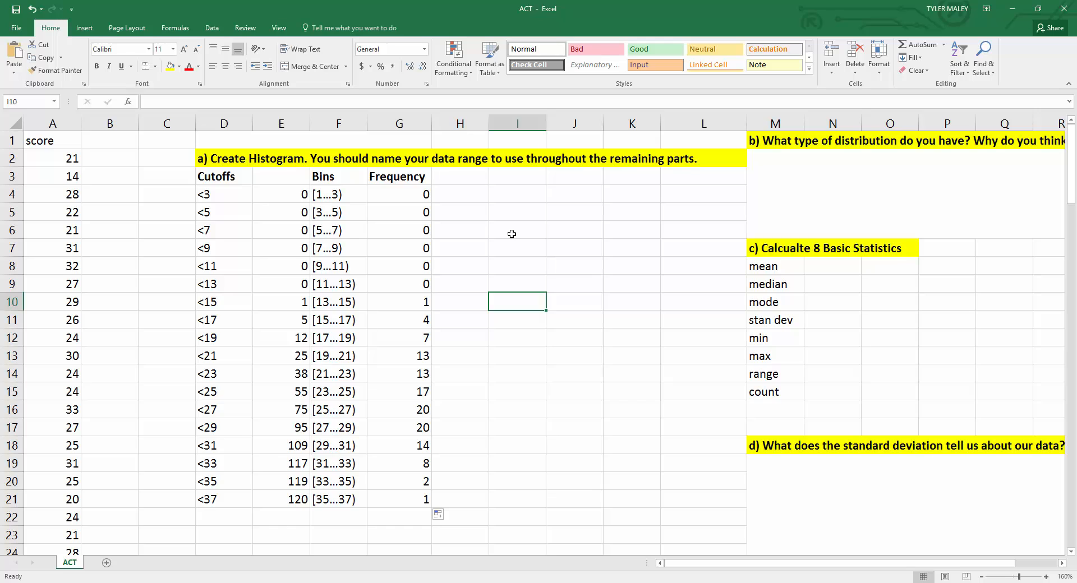
Step: Examine the Frequency column values and scroll through the worksheet's remaining sections
left_click_drag(385, 193, 402, 498)
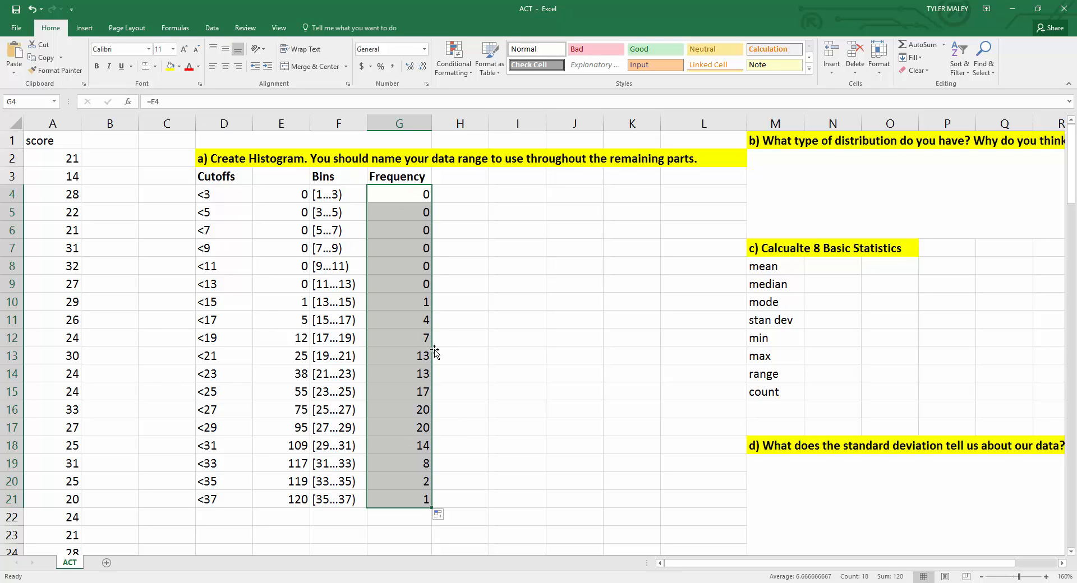
left_click(500, 350)
scroll(501, 350, "down", 1)
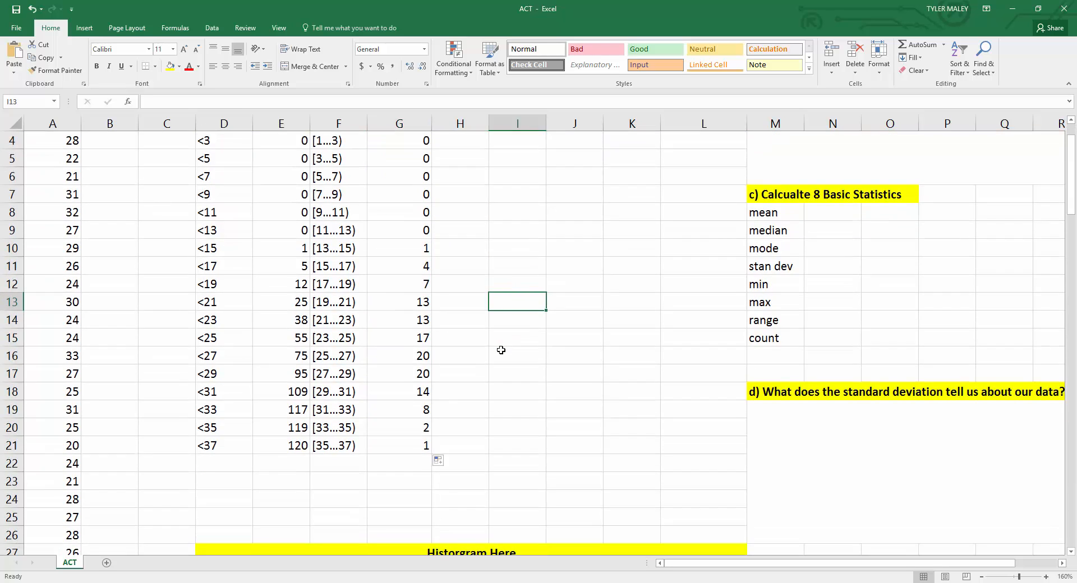
scroll(500, 350, "up", 1)
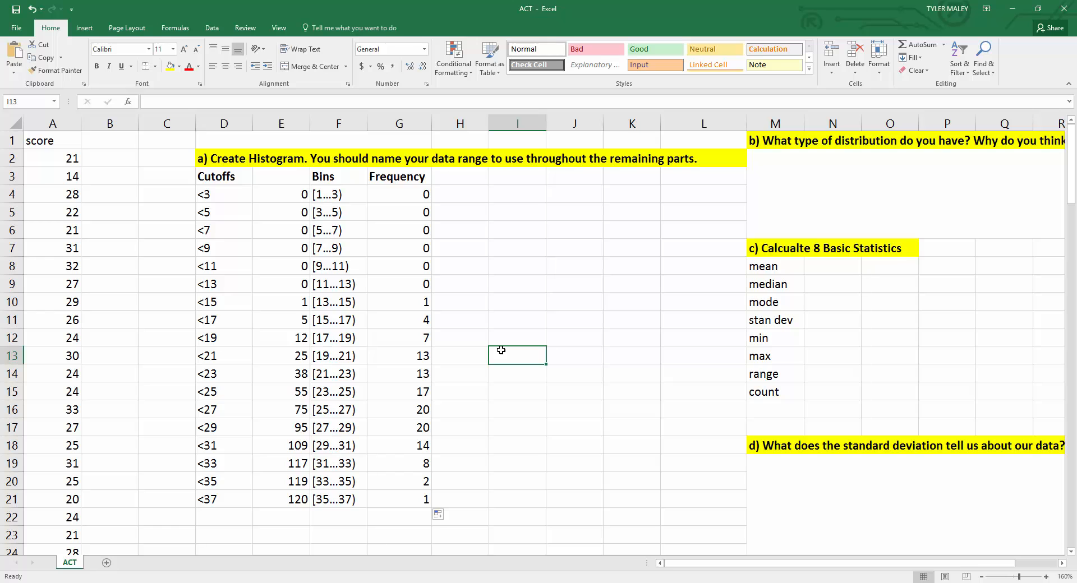
scroll(500, 350, "down", 2)
scroll(501, 350, "up", 2)
scroll(479, 332, "down", 5)
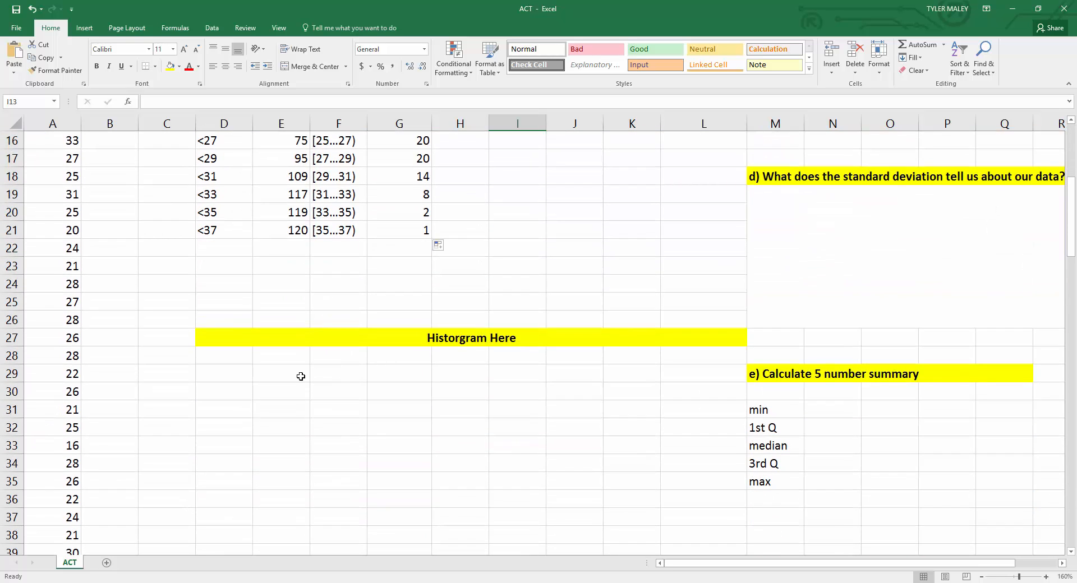
scroll(301, 376, "up", 5)
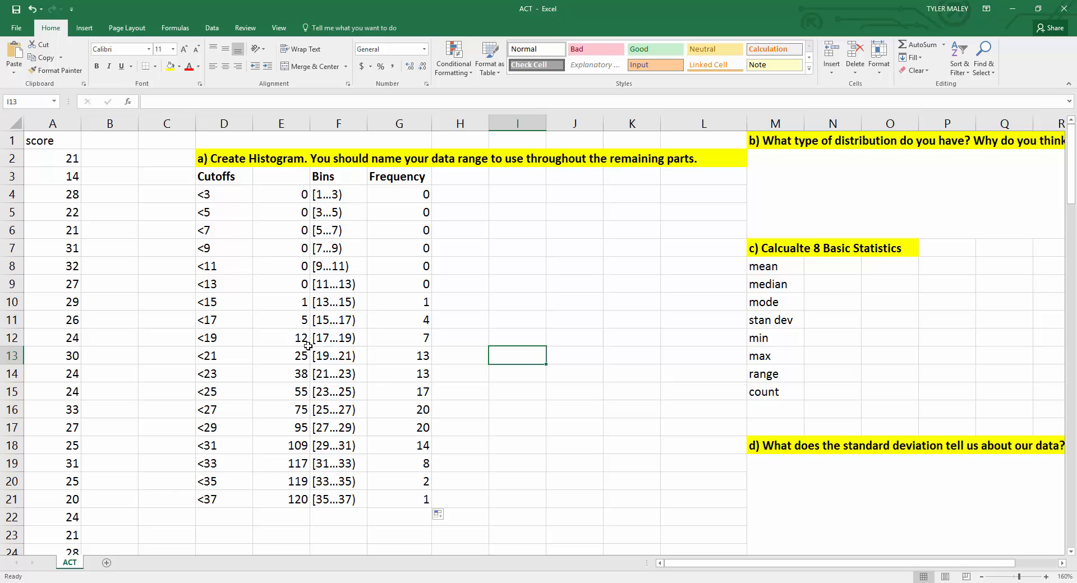
Step: Insert a 2-D clustered column chart from the Bins and Frequency columns F3:G21
left_click_drag(352, 183, 406, 498)
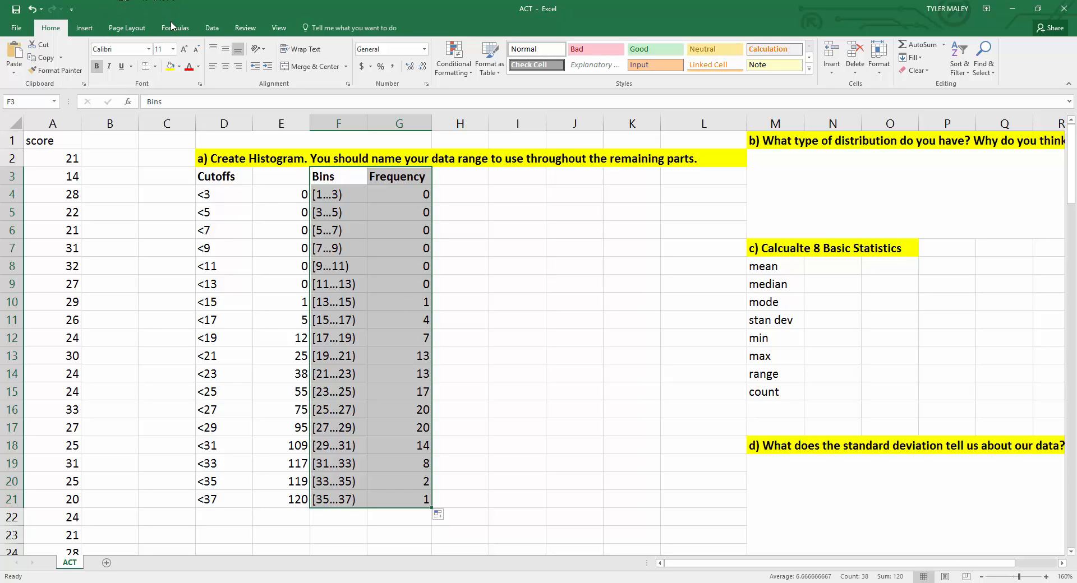
left_click(88, 30)
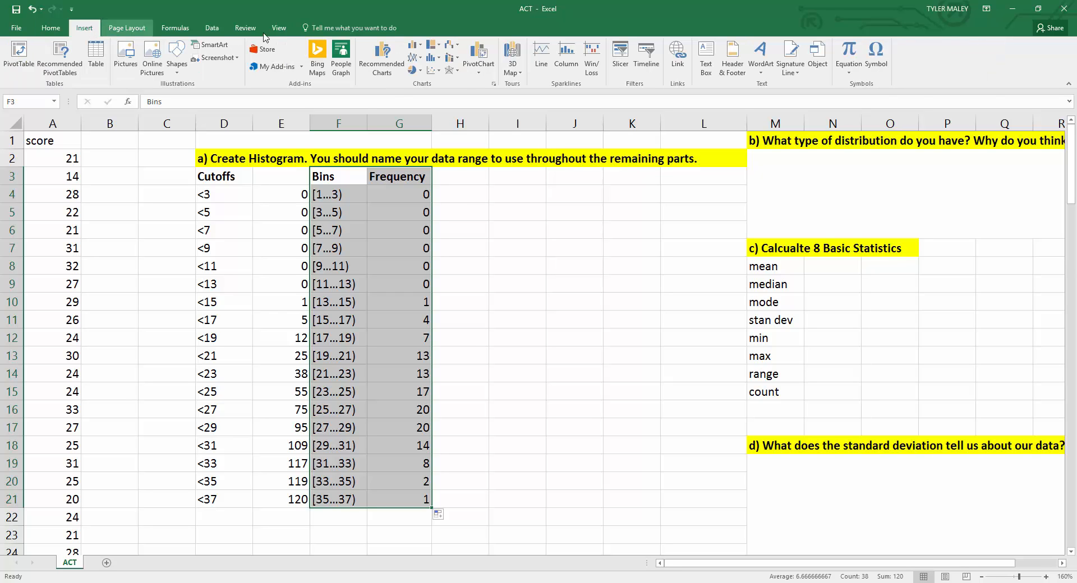
left_click(417, 46)
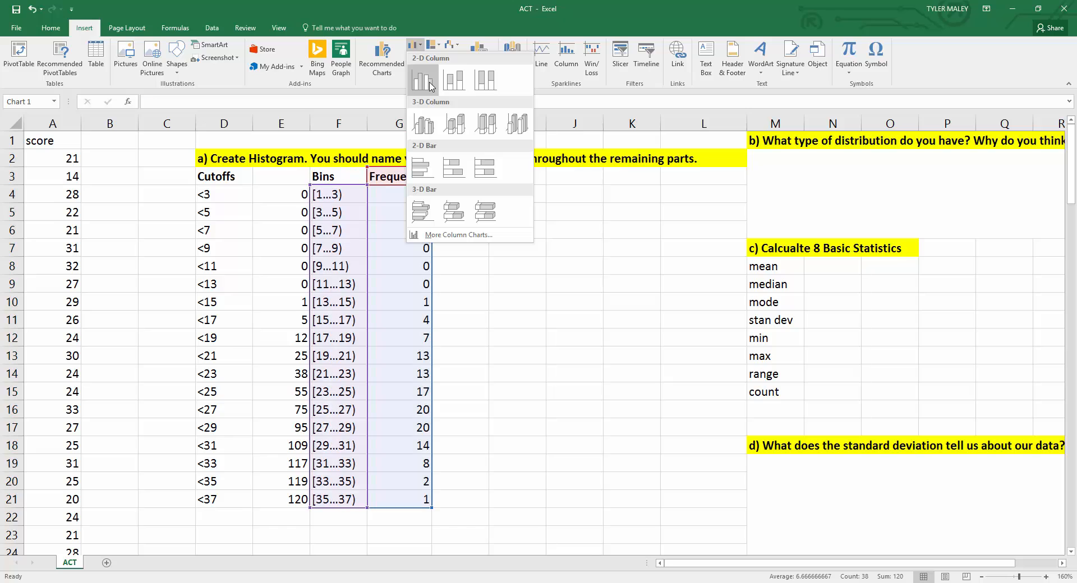
left_click(430, 85)
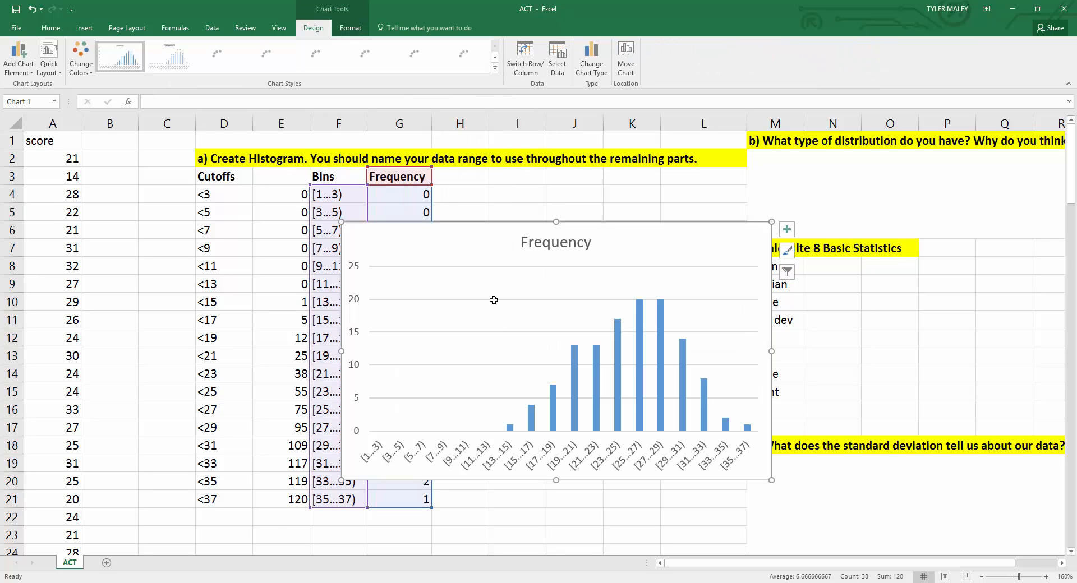
Step: Move the chart beneath the Historgram Here heading and enlarge it to span columns D through L
left_click_drag(454, 235, 445, 330)
scroll(445, 331, "down", 5)
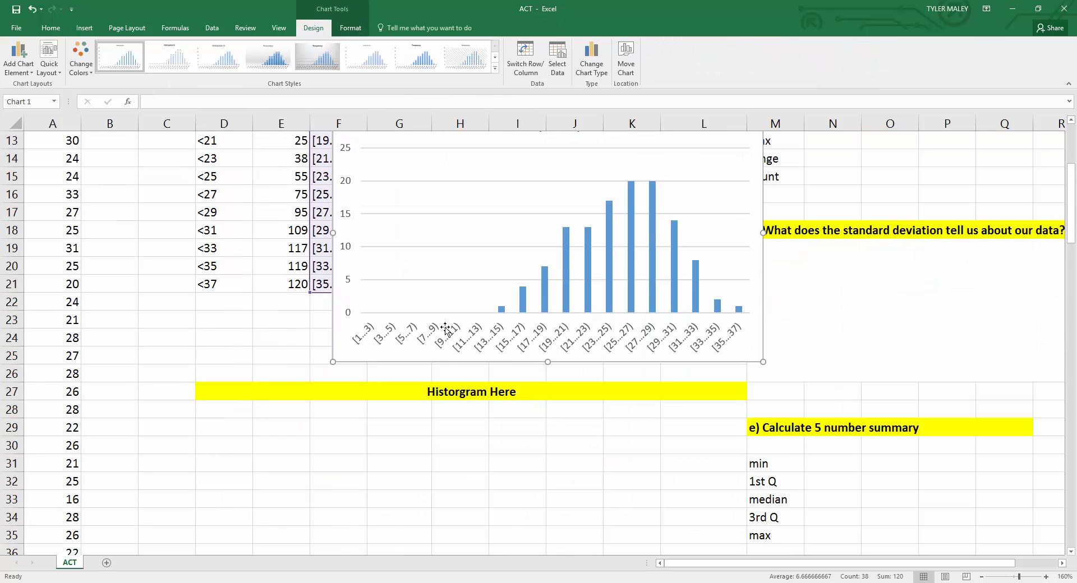
scroll(445, 327, "up", 2)
left_click_drag(419, 258, 365, 425)
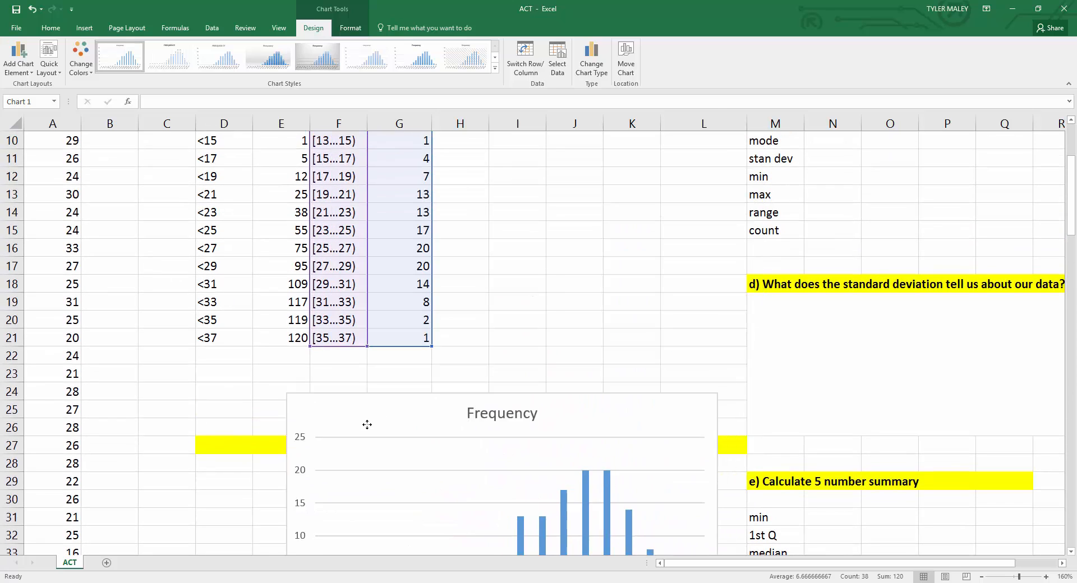
scroll(359, 426, "down", 3)
left_click_drag(371, 270, 302, 315)
scroll(303, 314, "down", 2)
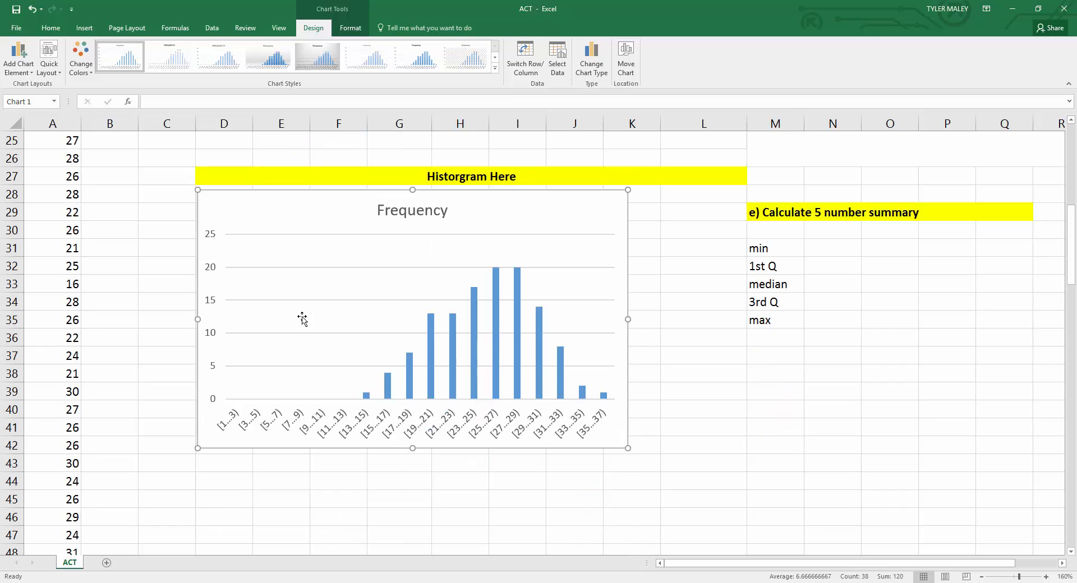
left_click_drag(629, 448, 746, 521)
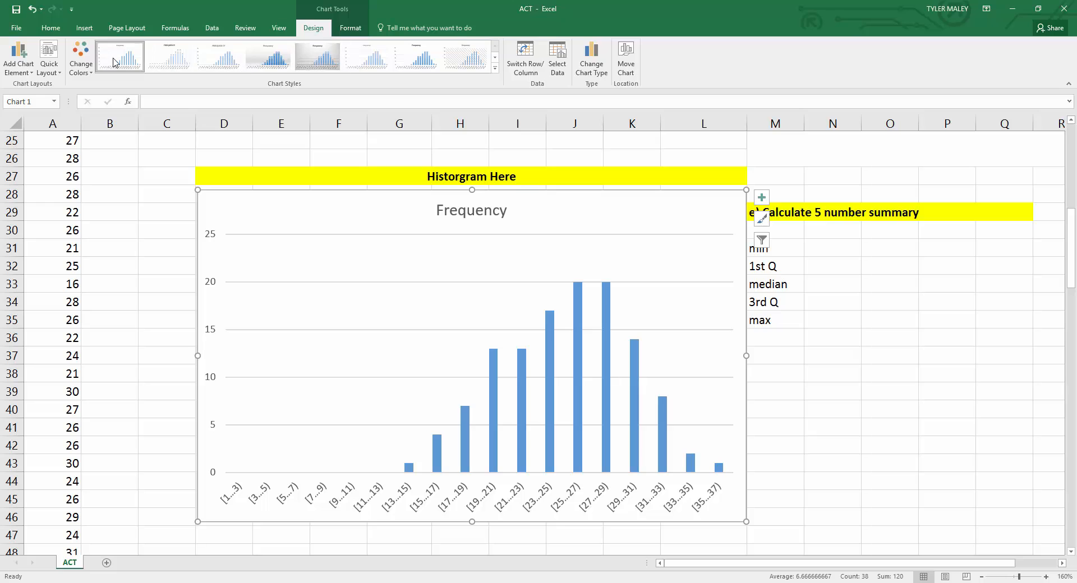
Step: Apply chart Style 9 and shrink the chart slightly from its top-right corner
left_click(494, 68)
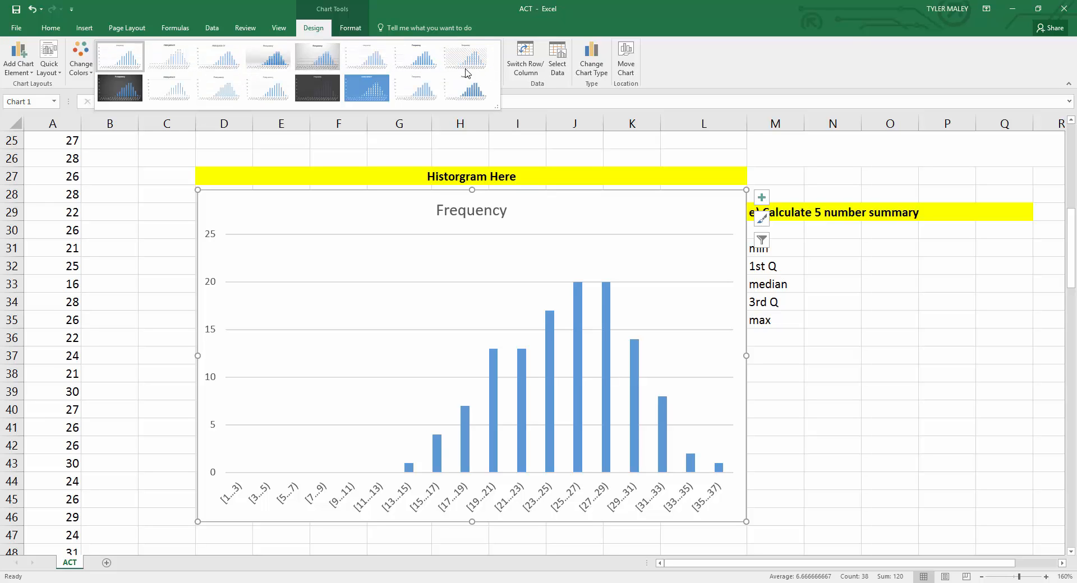
left_click(121, 88)
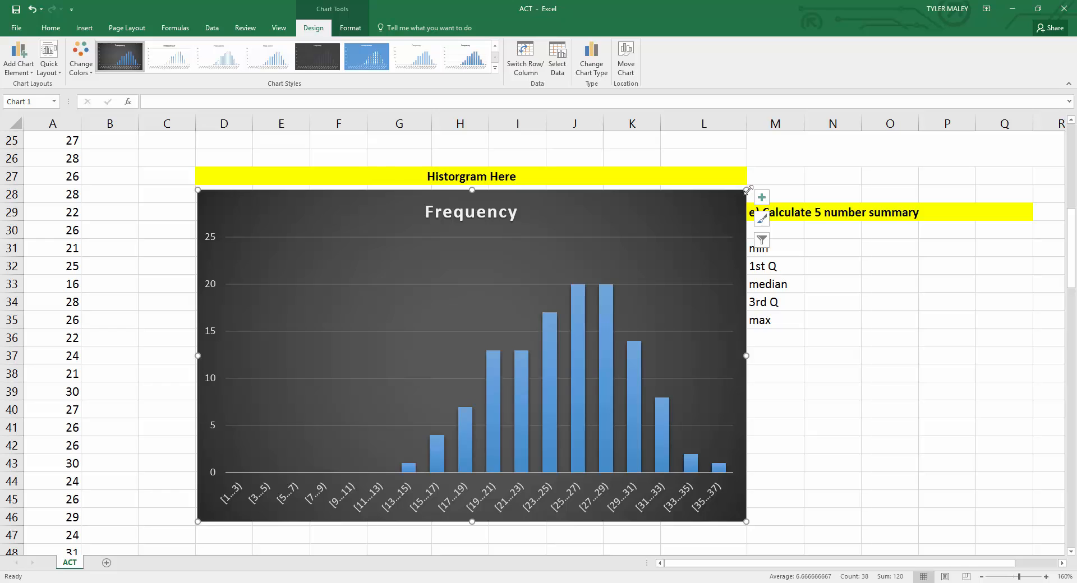
mouse_move(747, 190)
left_mouse_down()
mouse_move(718, 207)
mouse_move(729, 199)
left_mouse_up()
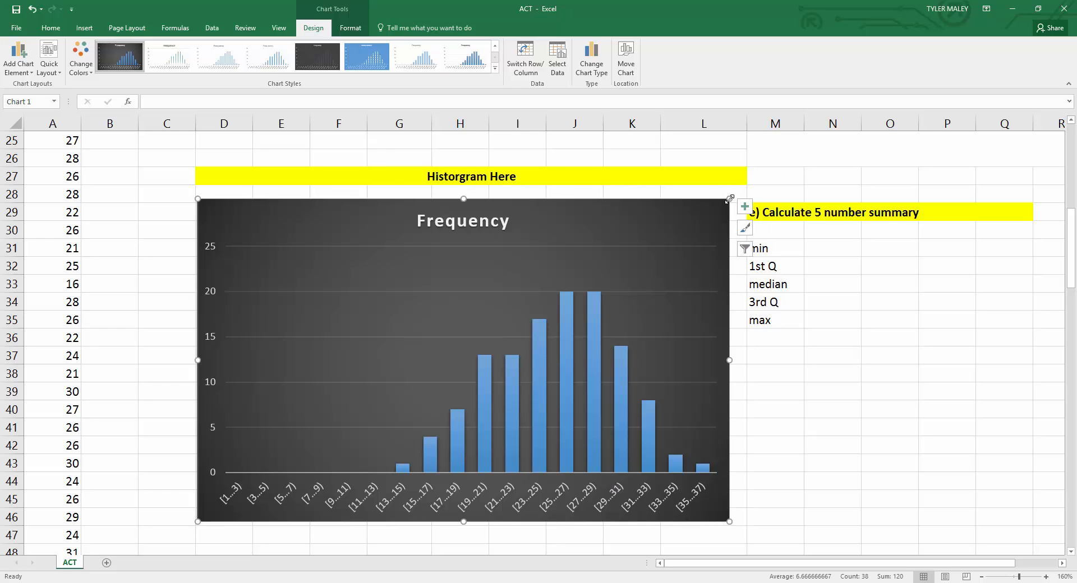
Step: Set the column series' gap width to 5%
left_click(464, 222)
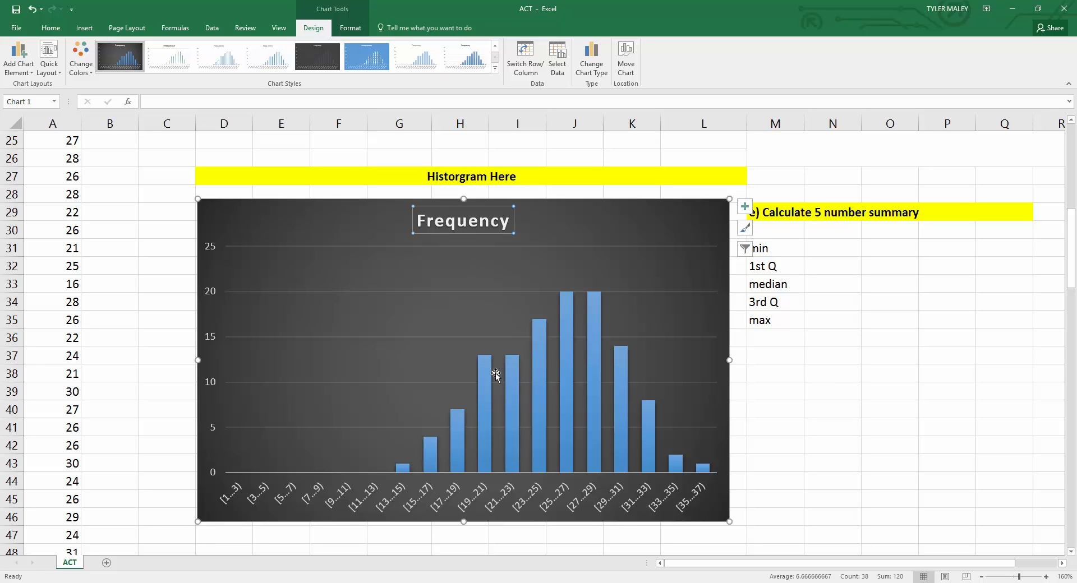
mouse_move(485, 386)
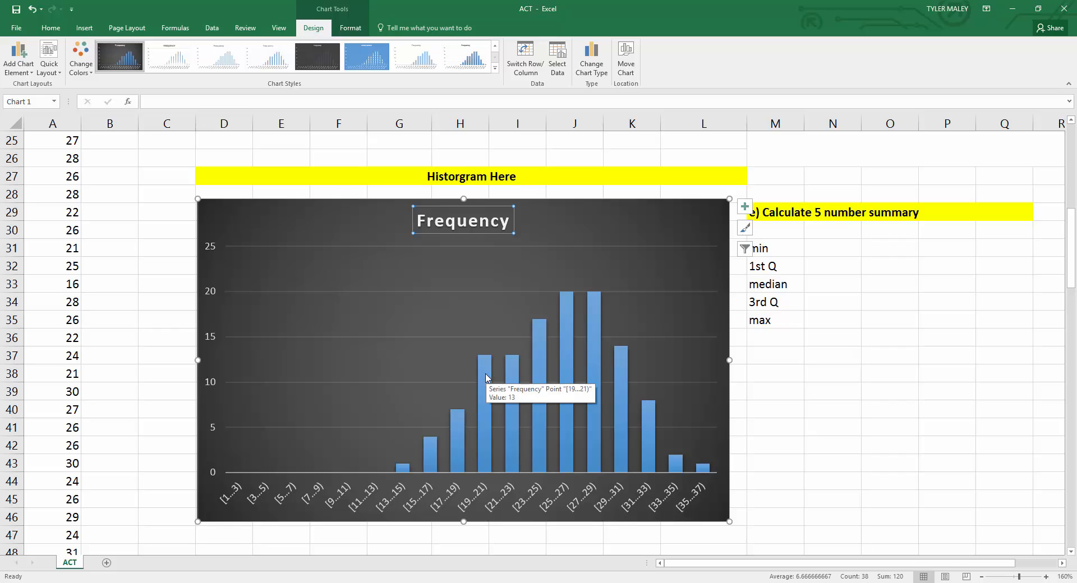
left_click(486, 378)
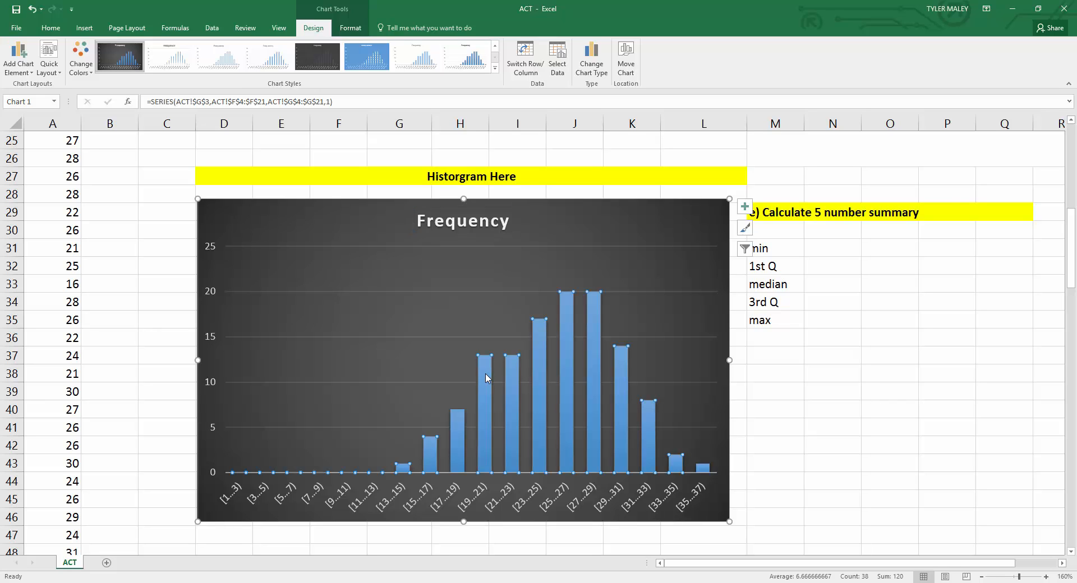
double_click(486, 379)
left_click(486, 380)
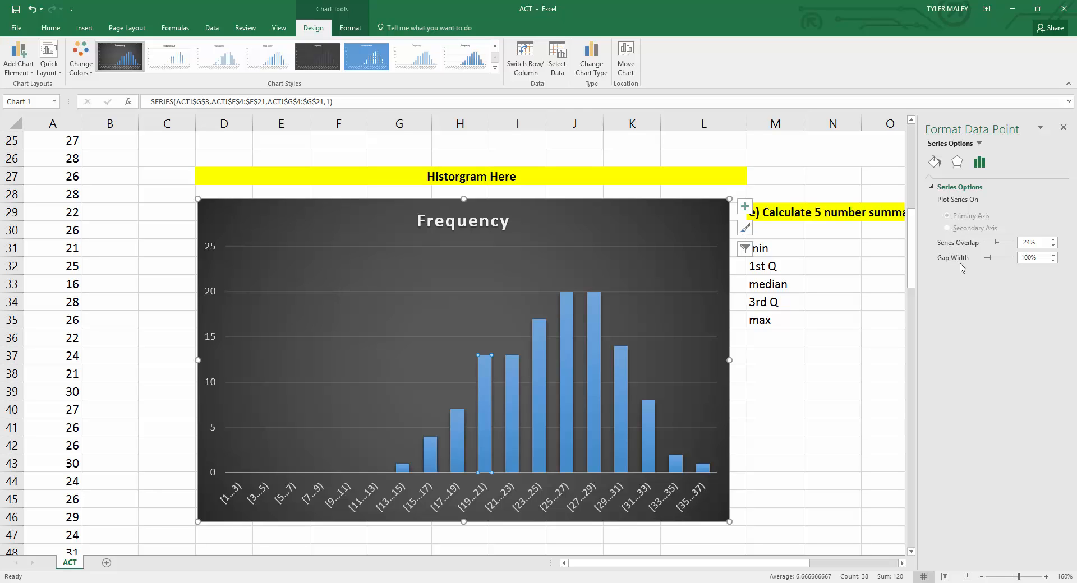
left_click(1030, 257)
type("5")
key("Return")
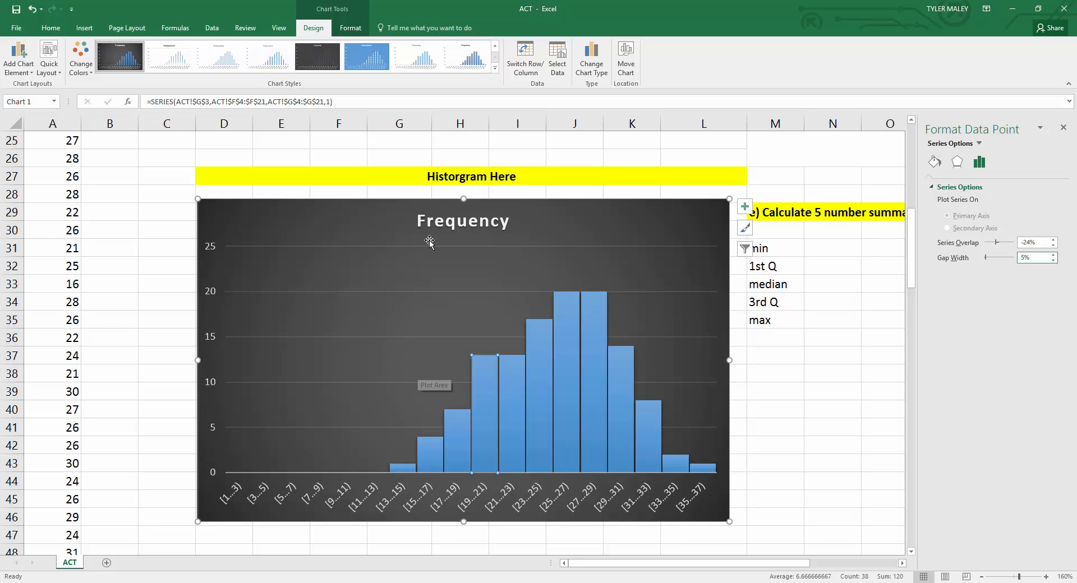
Step: Rename the chart title to Histogram of ACT Scores
left_click(459, 220)
double_click(471, 225)
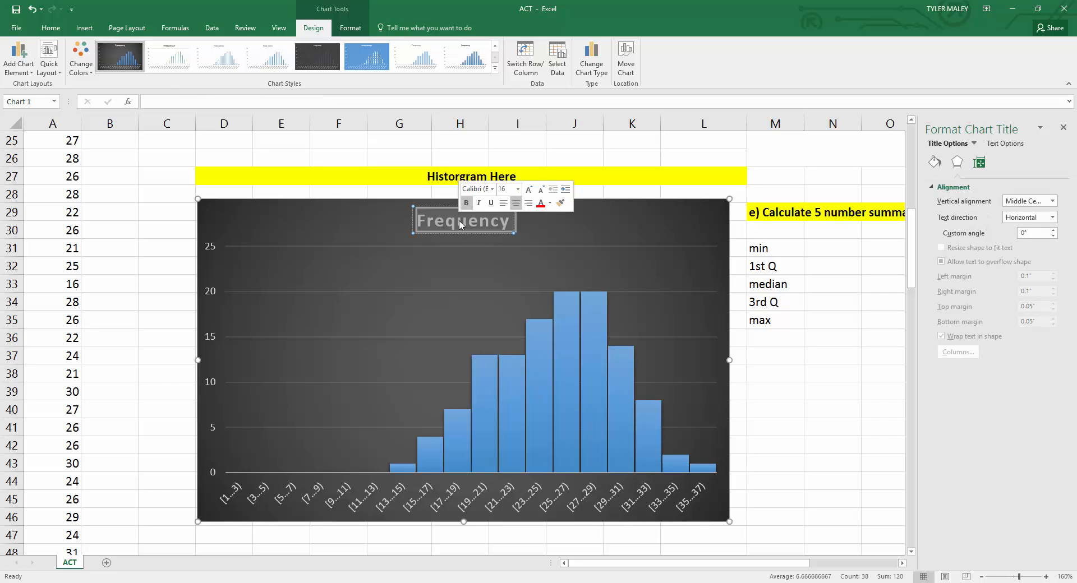
scroll(478, 274, "up", 1)
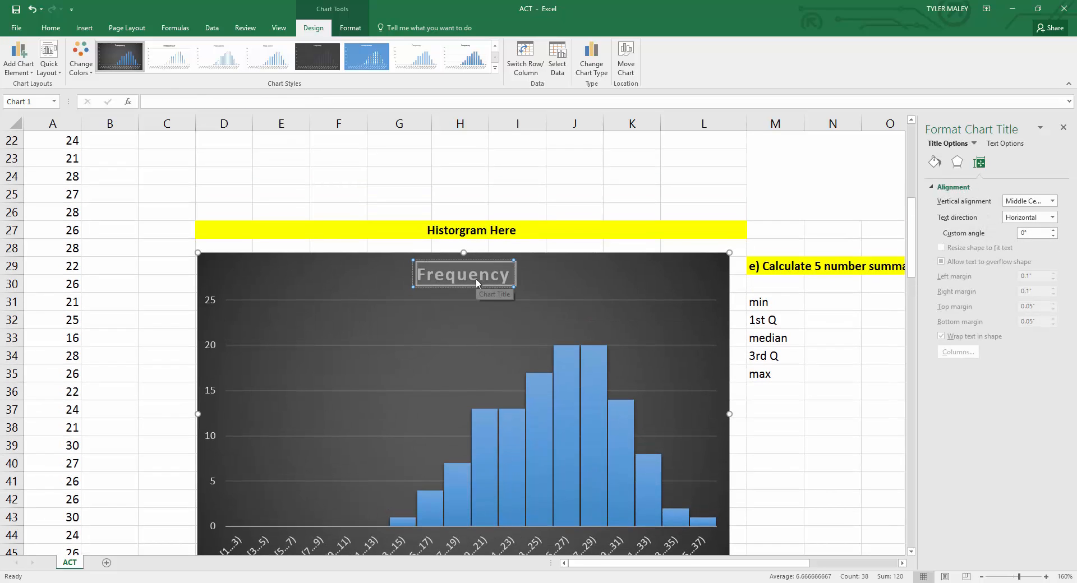
scroll(476, 282, "up", 2)
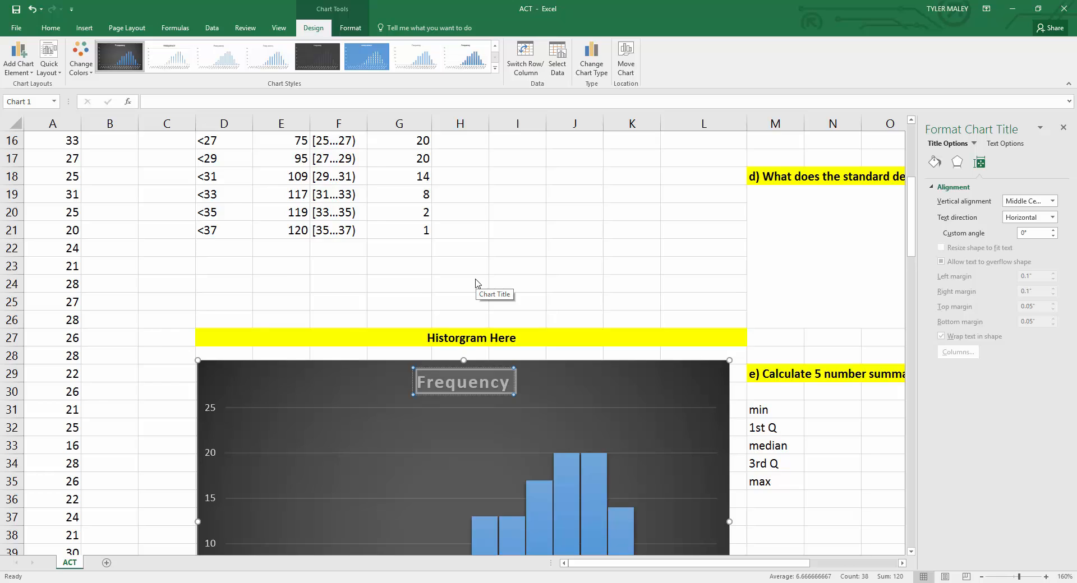
scroll(476, 282, "up", 5)
scroll(476, 282, "down", 6)
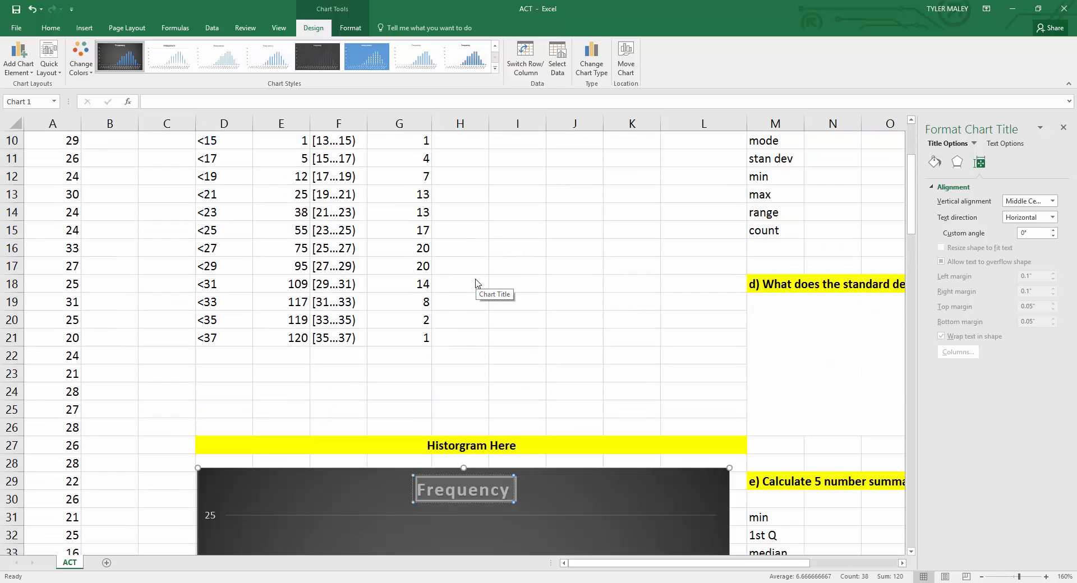
left_click(488, 325)
left_click(488, 325)
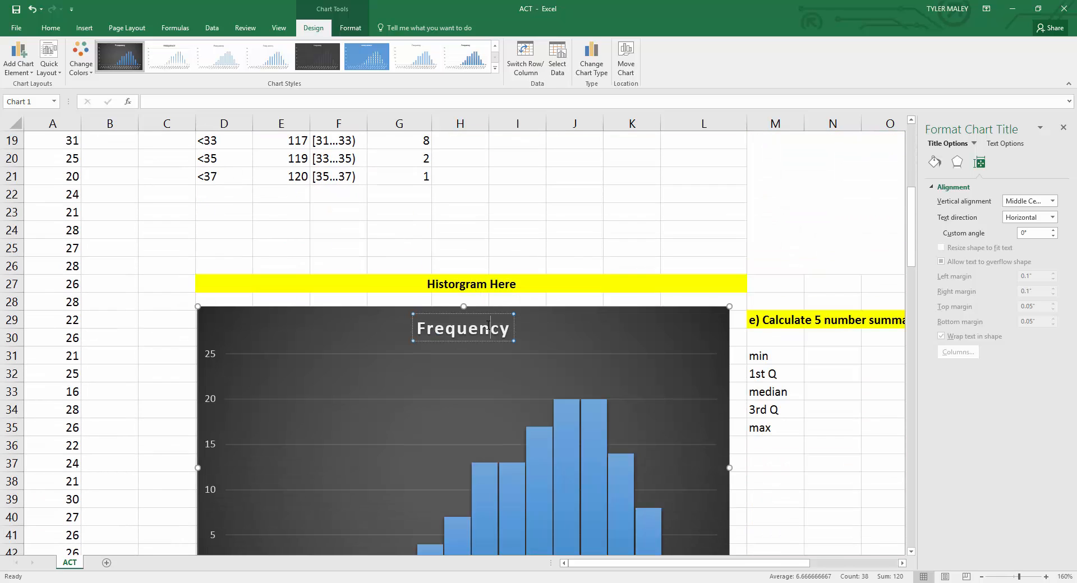
key("Delete")
key("Delete")
key("BackSpace")
key("BackSpace")
key("BackSpace")
key("BackSpace")
key("BackSpace")
key("BackSpace")
key("BackSpace")
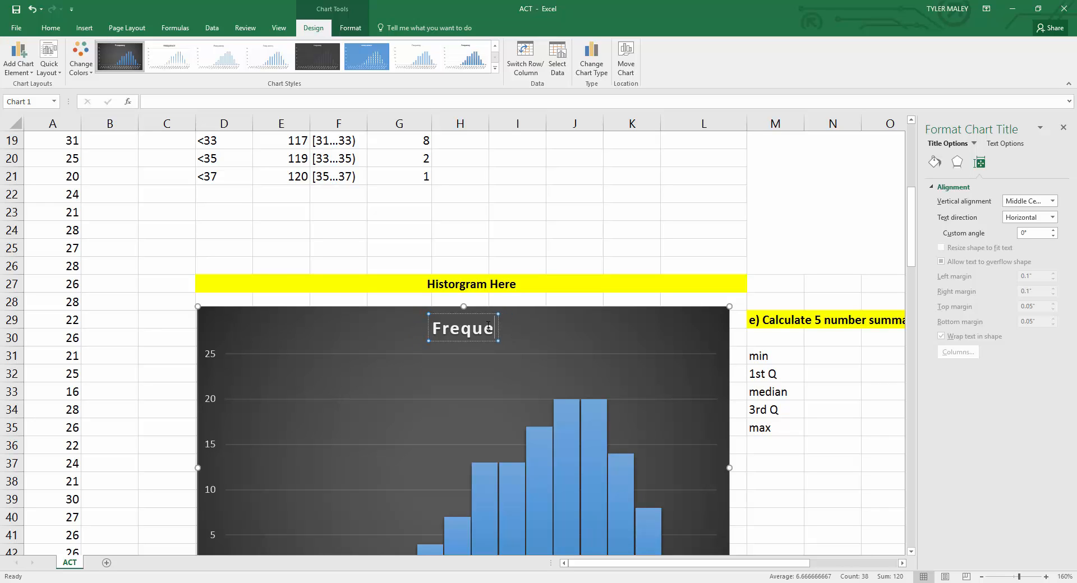
type("Hist")
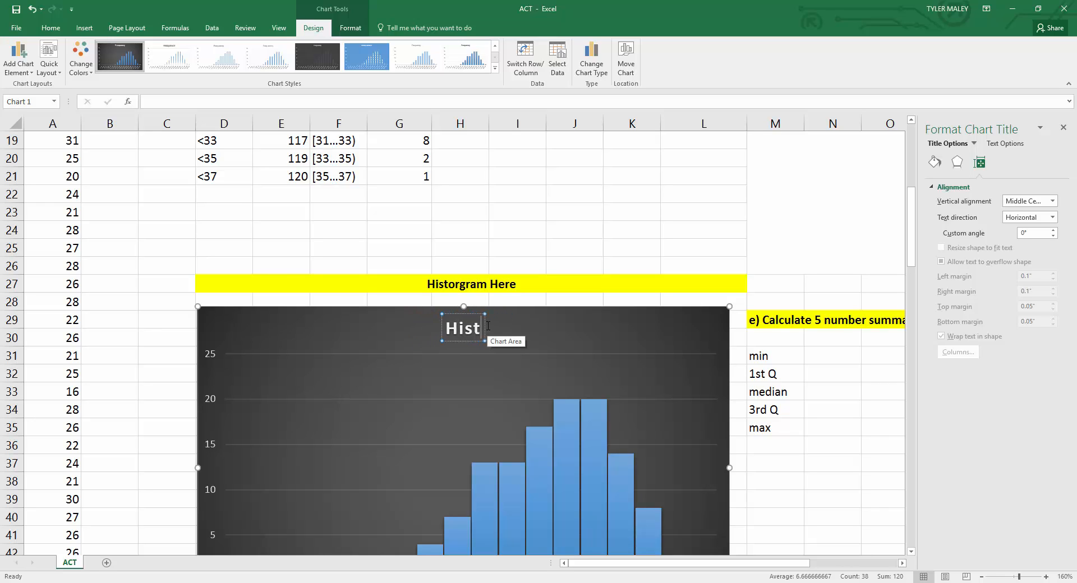
type("ogram of ACT Scores")
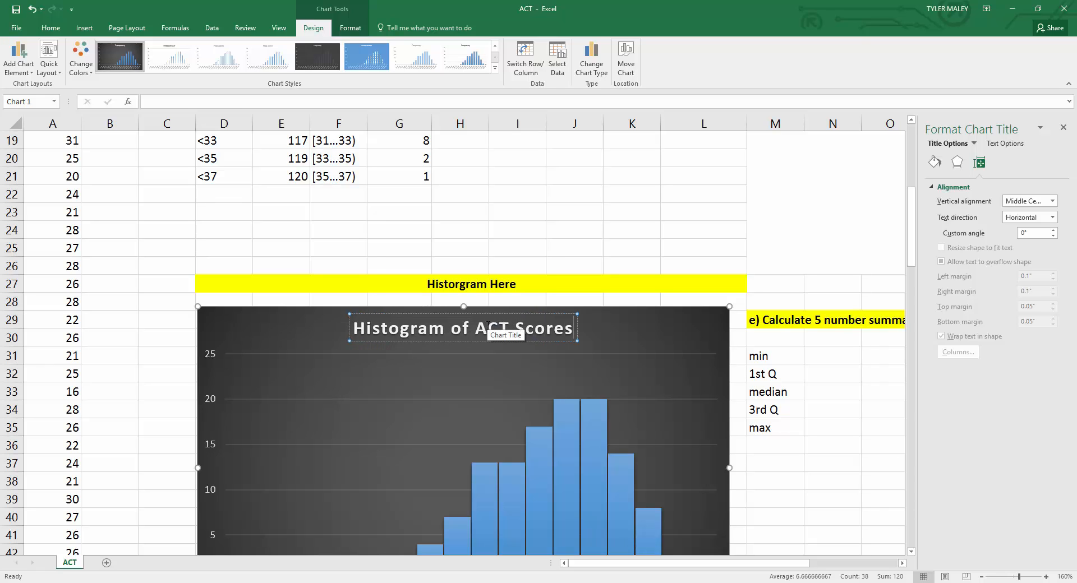
Step: Add a primary horizontal axis title to the chart
left_click(433, 377)
scroll(433, 379, "down", 3)
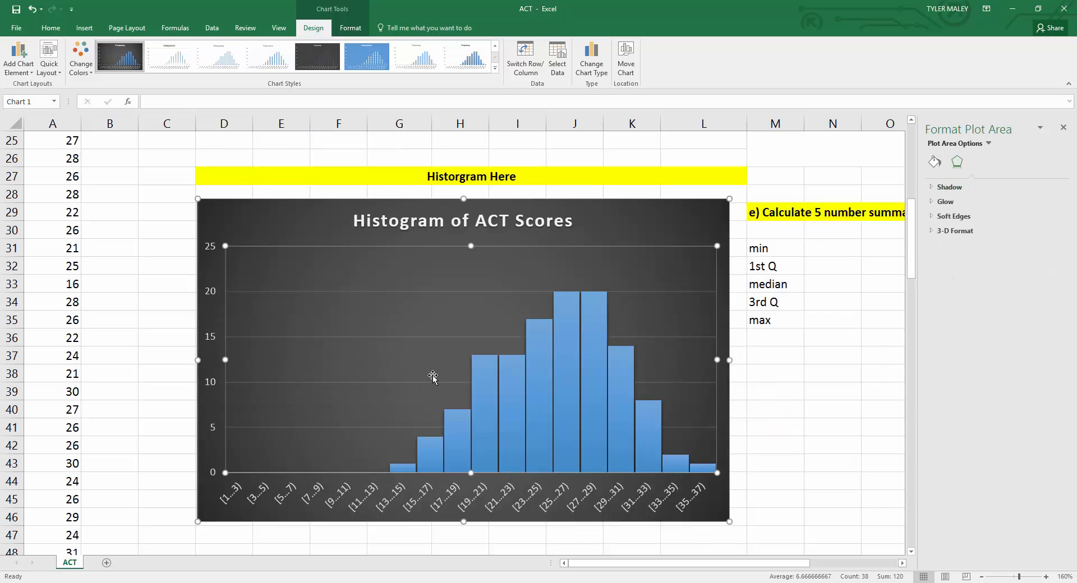
scroll(432, 378, "up", 3)
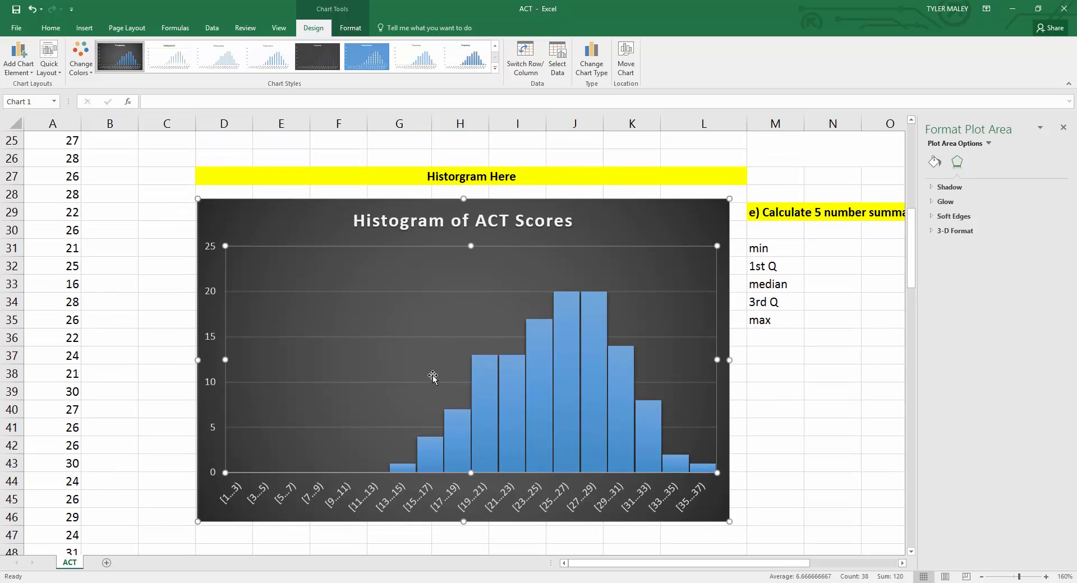
left_click(262, 230)
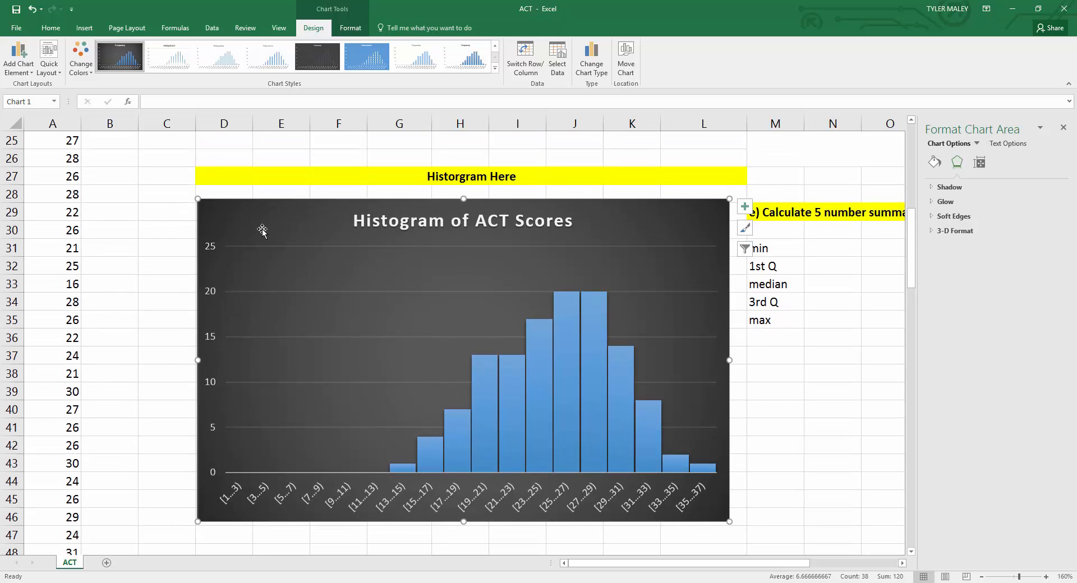
left_click(18, 62)
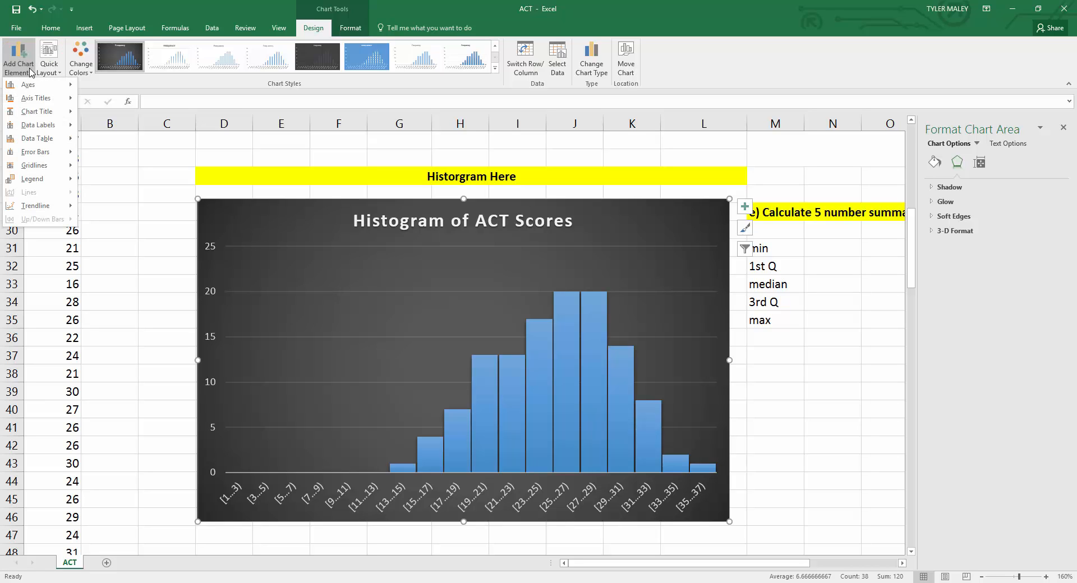
mouse_move(40, 101)
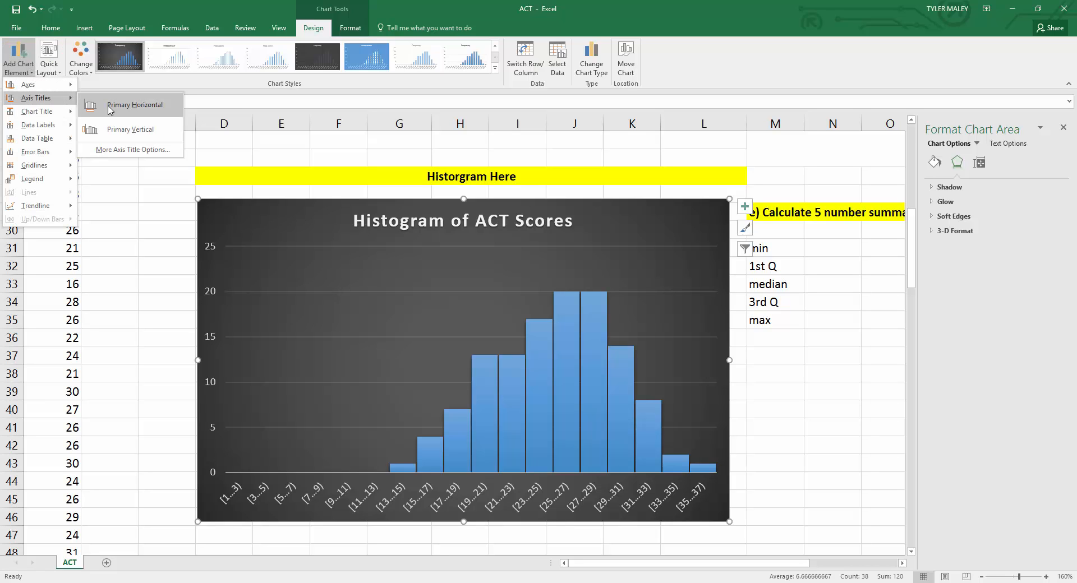
left_click(134, 105)
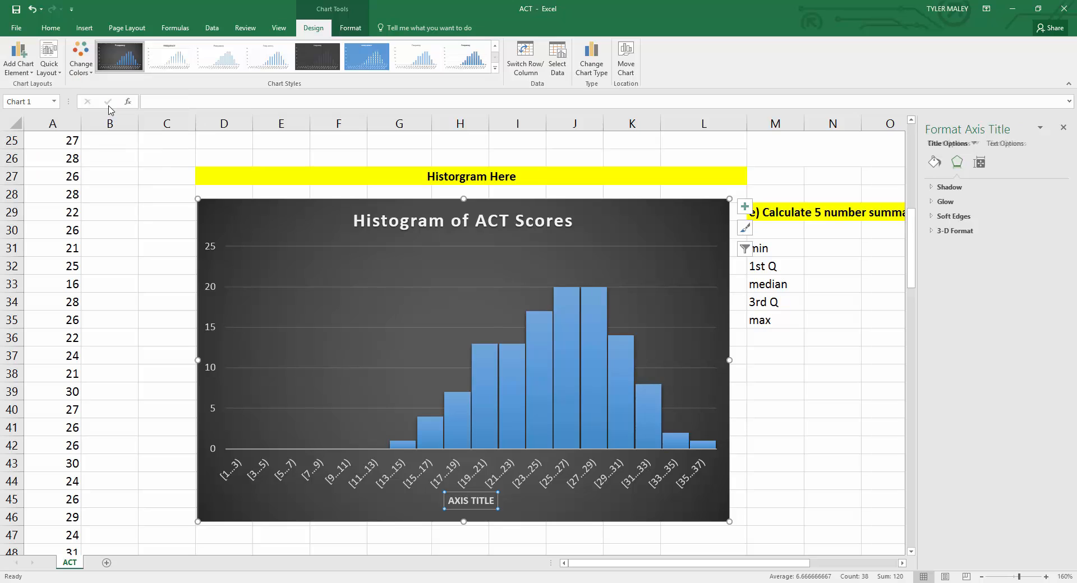
Step: Add a primary vertical axis title to the chart
left_click(18, 61)
mouse_move(67, 104)
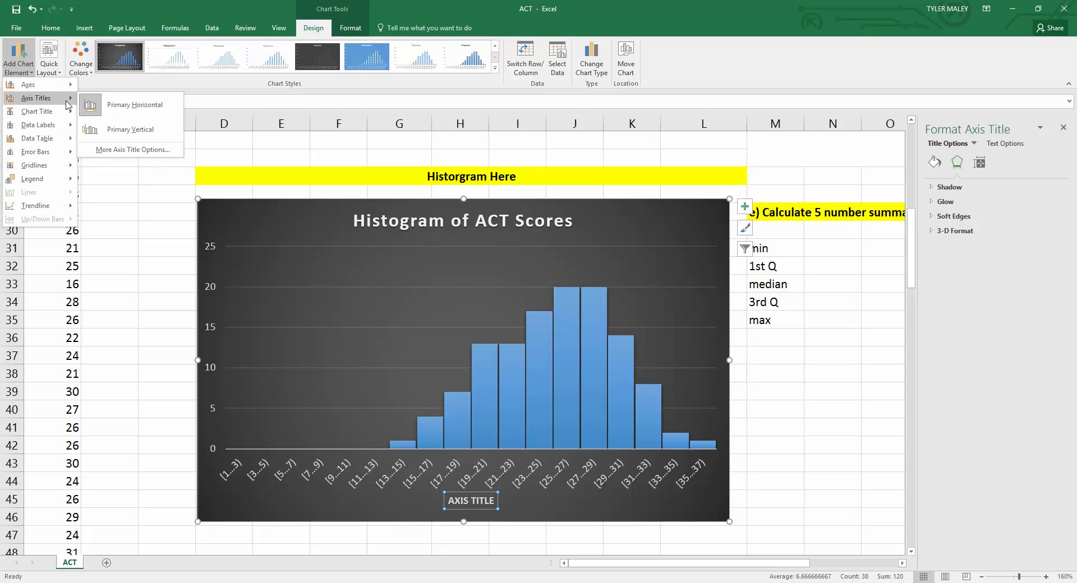
left_click(130, 129)
Step: Rename the horizontal axis title to Bins
left_click(499, 502)
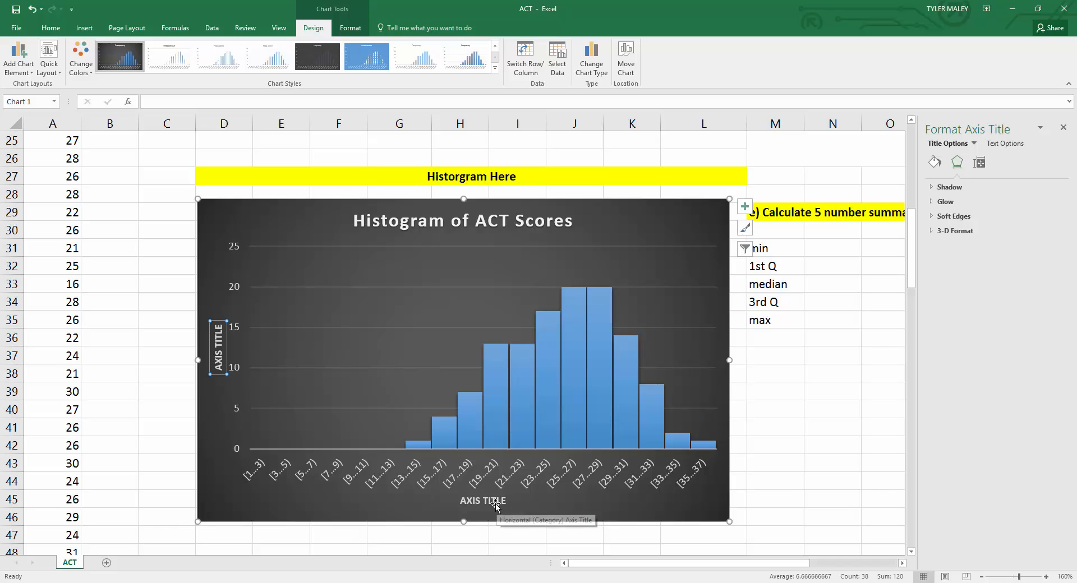
triple_click(489, 502)
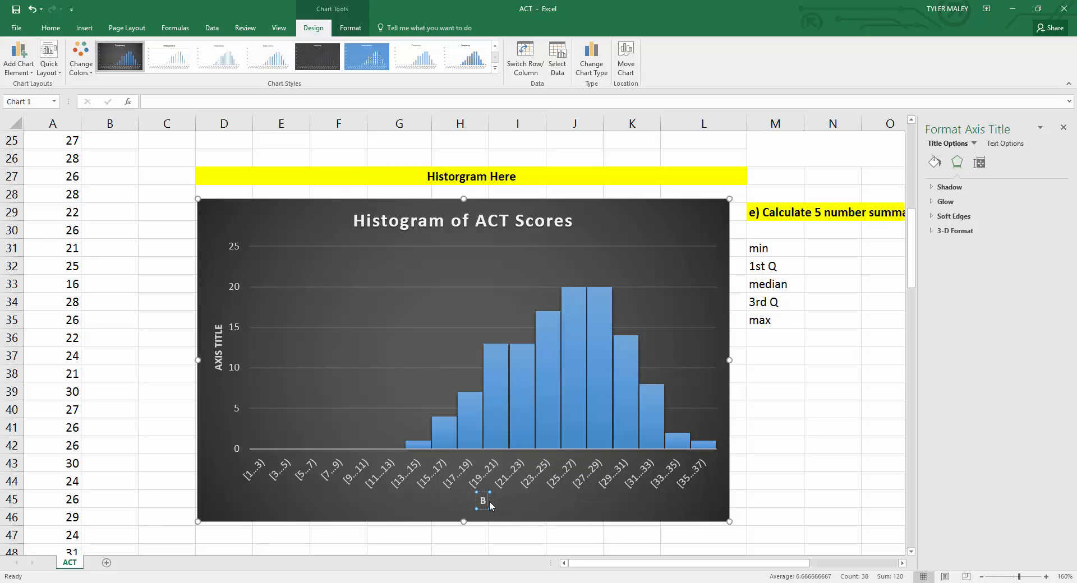
type("Bins")
Step: Rename the vertical axis title to Frequency
left_click(216, 345)
triple_click(218, 352)
type("Fre")
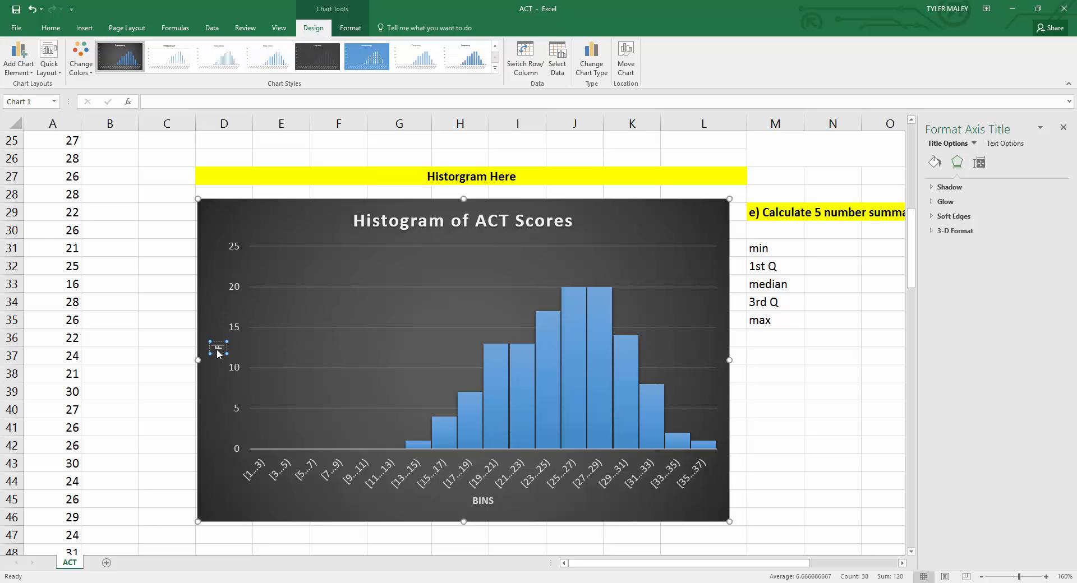
type("quency")
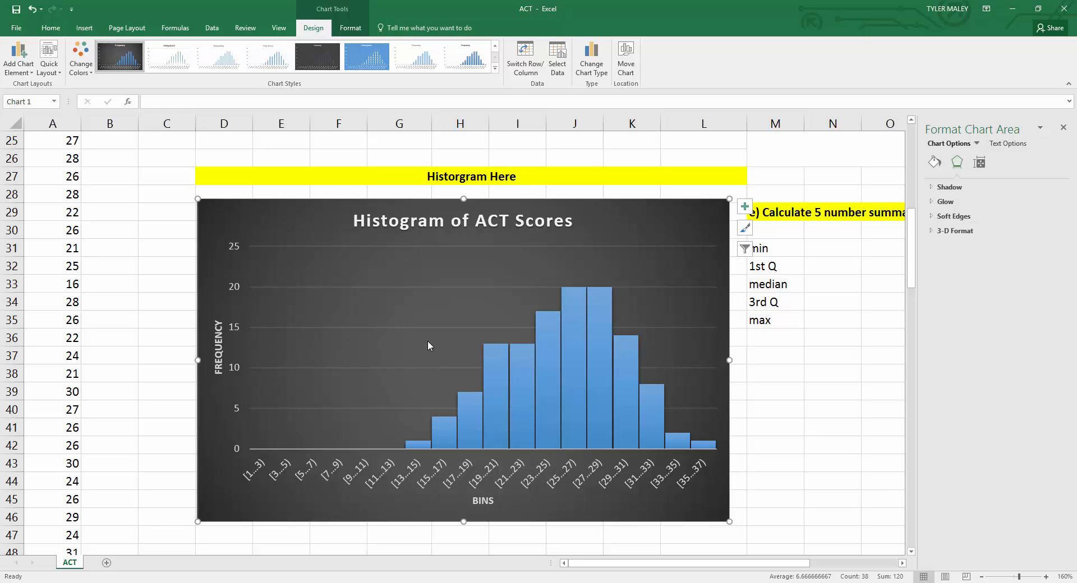
Step: Enable wrap text for the merged answer cell under question b
left_click_drag(659, 564, 707, 565)
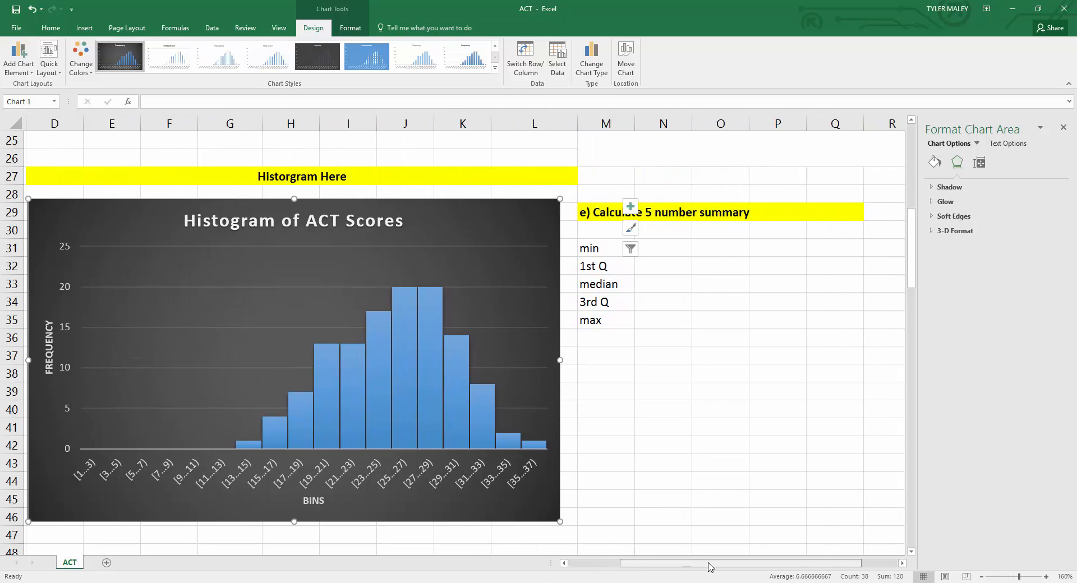
scroll(699, 482, "up", 7)
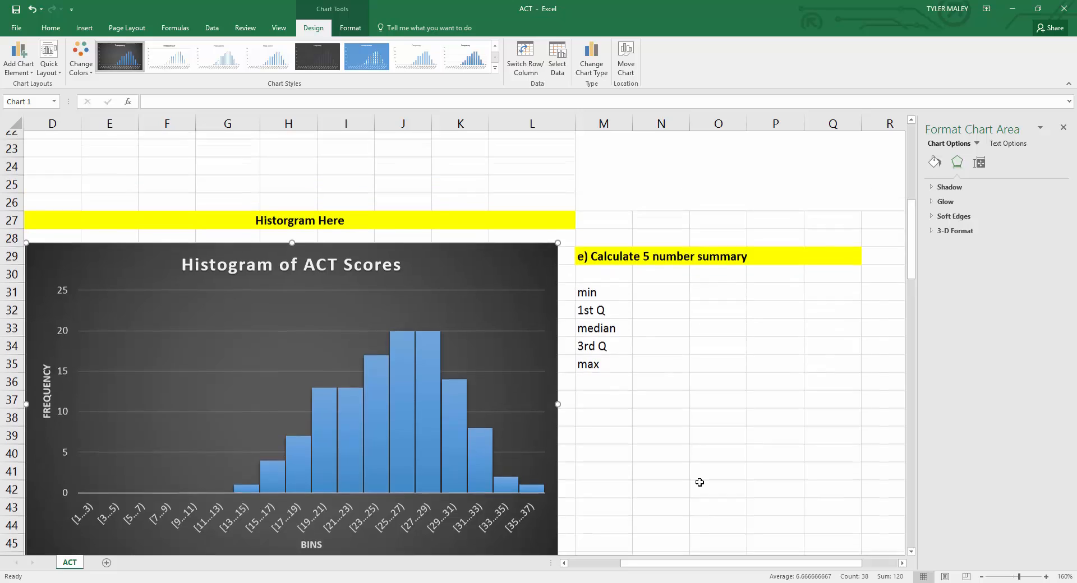
scroll(699, 482, "up", 1)
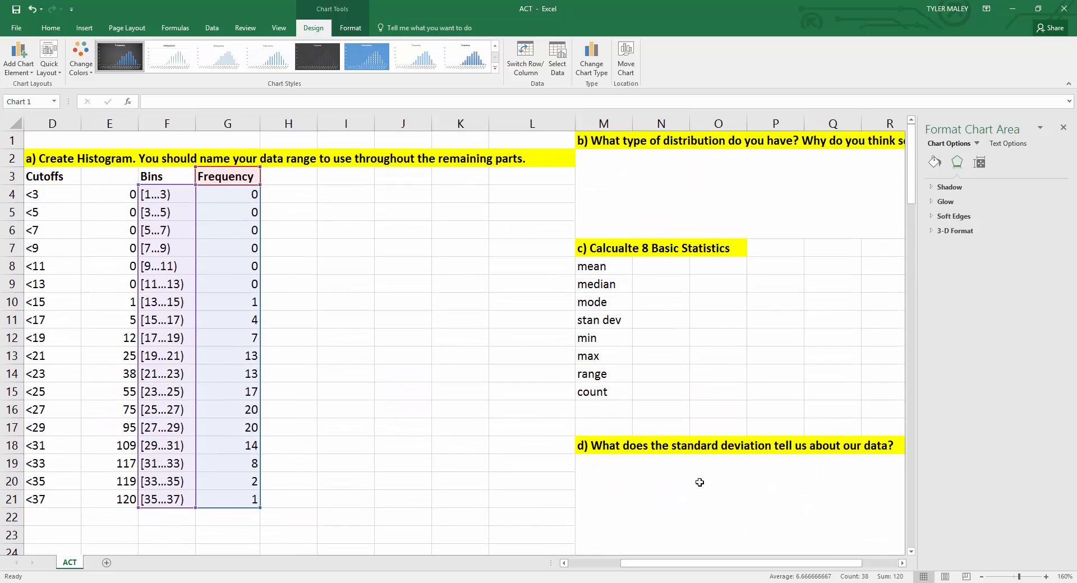
left_click_drag(678, 565, 745, 567)
left_click(581, 204)
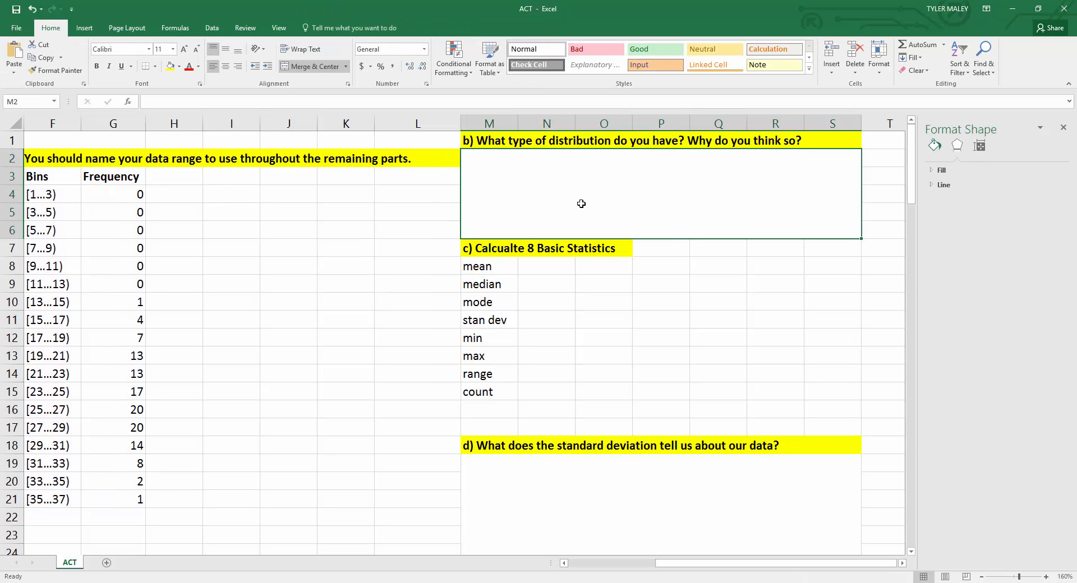
right_click(557, 186)
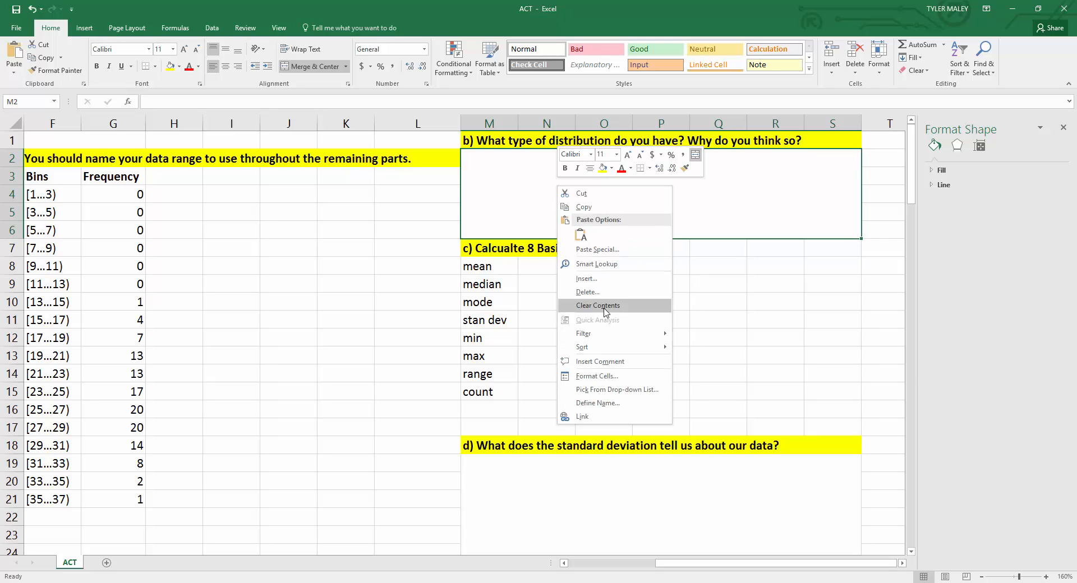
left_click(597, 375)
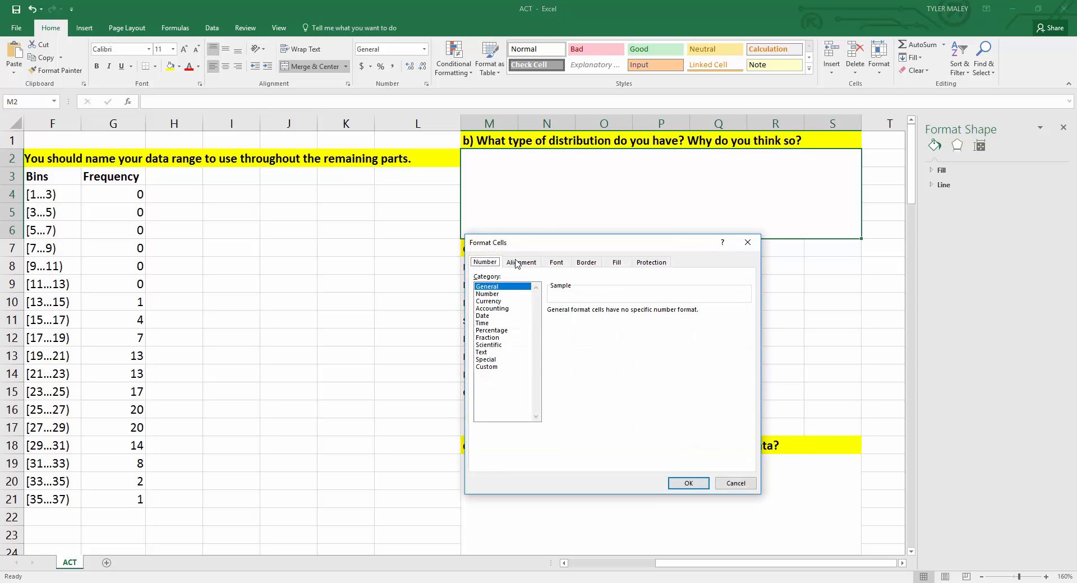
left_click(519, 263)
left_click(505, 360)
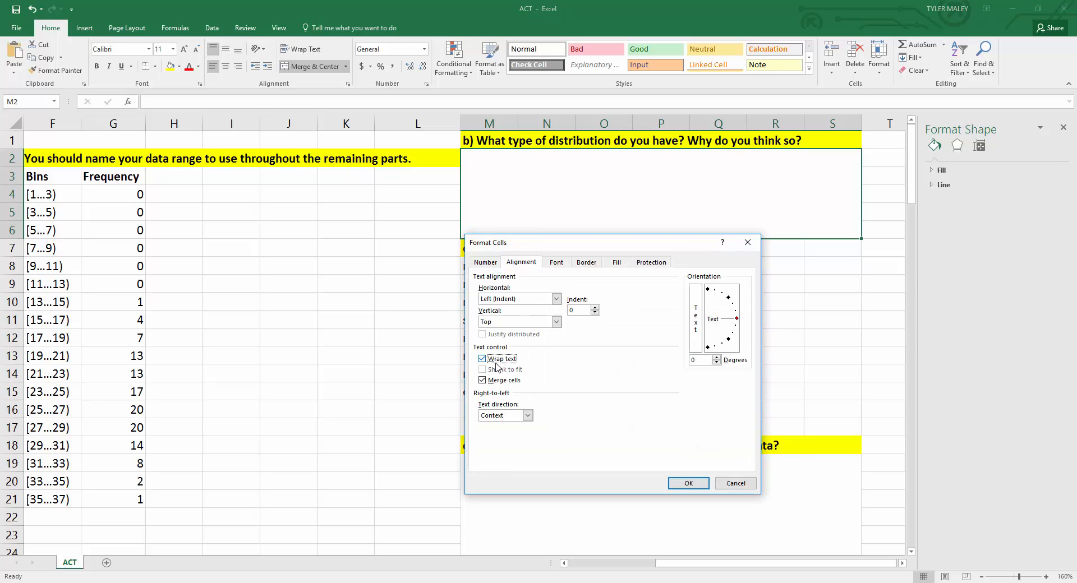
left_click(688, 482)
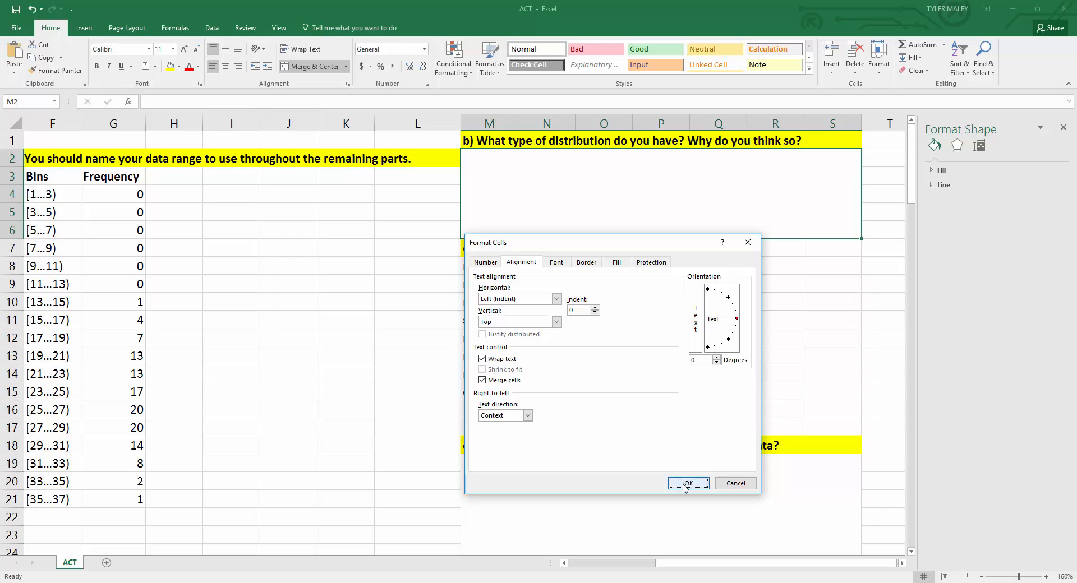
Step: Write the answer under question b: We have a symmetric distribution. After looking at the histogram, the overall shape is symmetrical with the tallest bars in the center
double_click(575, 184)
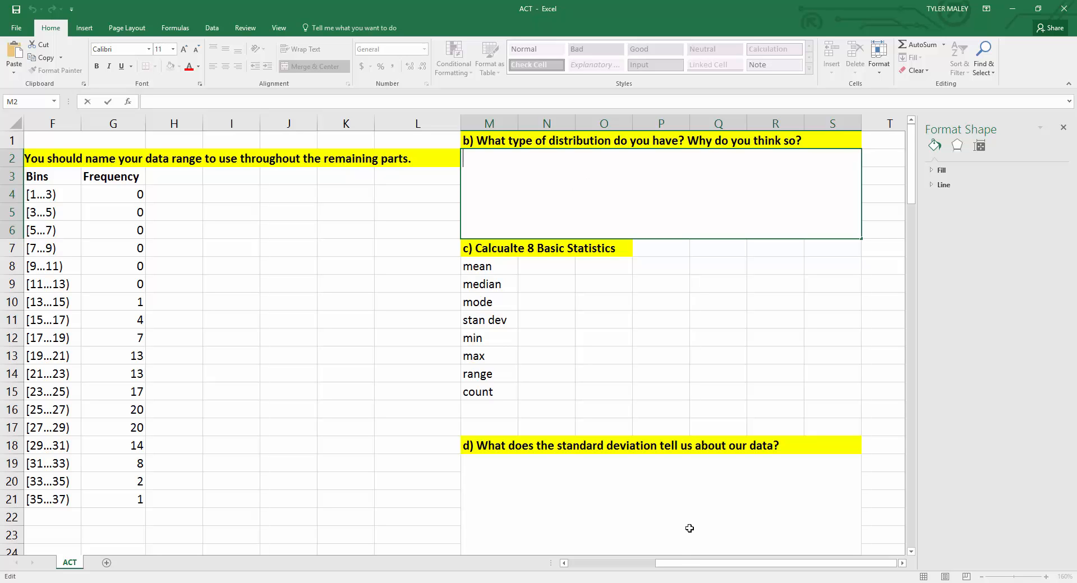
left_click_drag(685, 563, 581, 560)
scroll(550, 481, "down", 8)
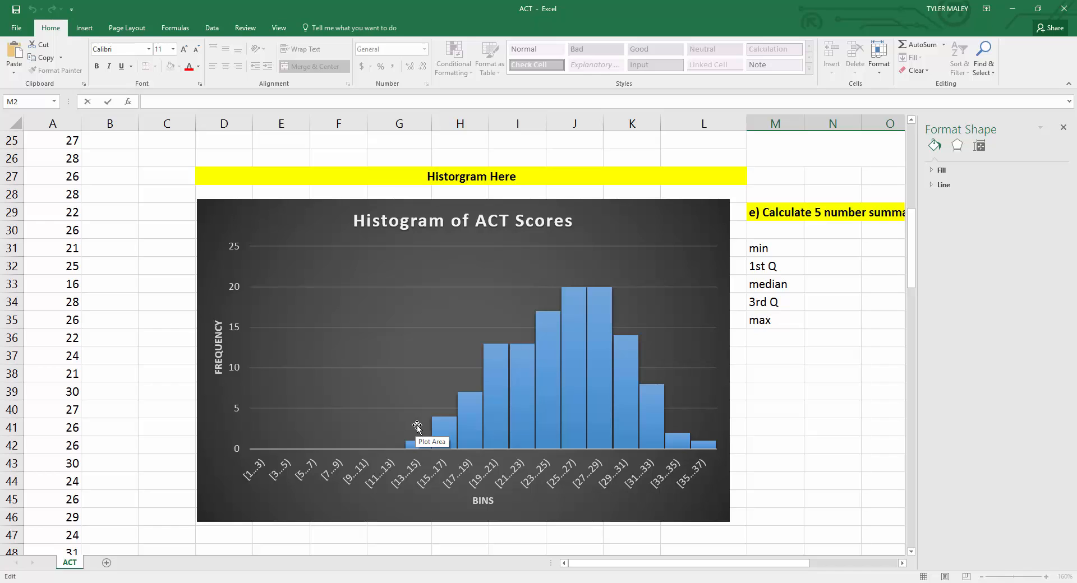
mouse_move(622, 381)
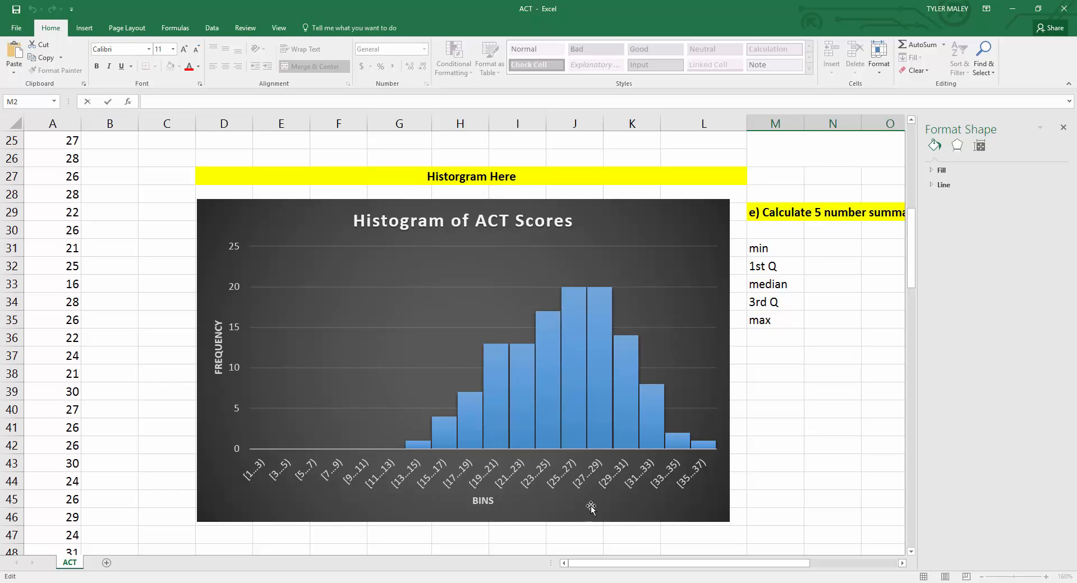
left_click_drag(622, 570, 709, 570)
scroll(635, 436, "up", 7)
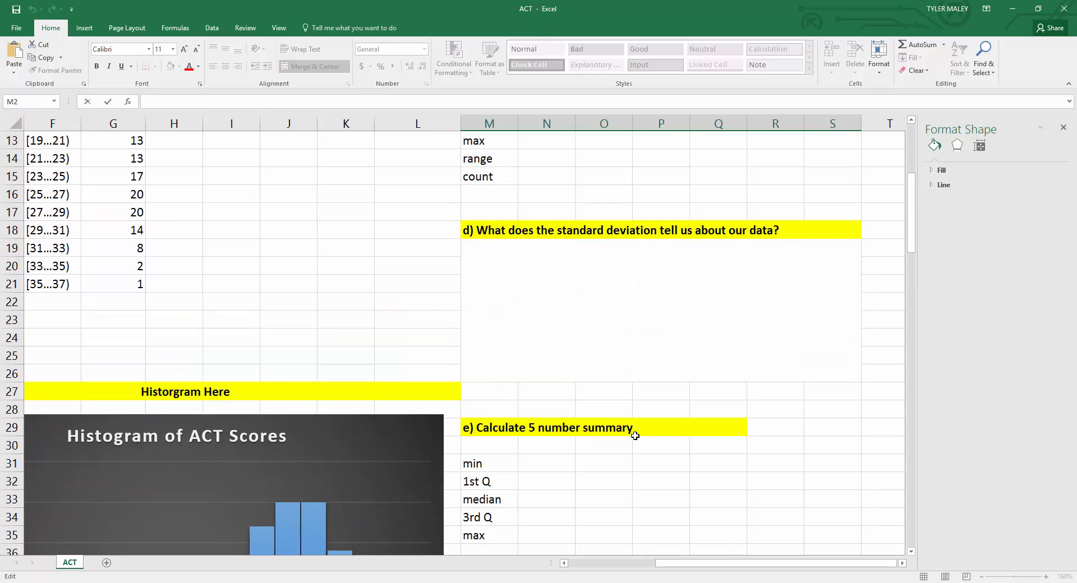
scroll(635, 435, "up", 1)
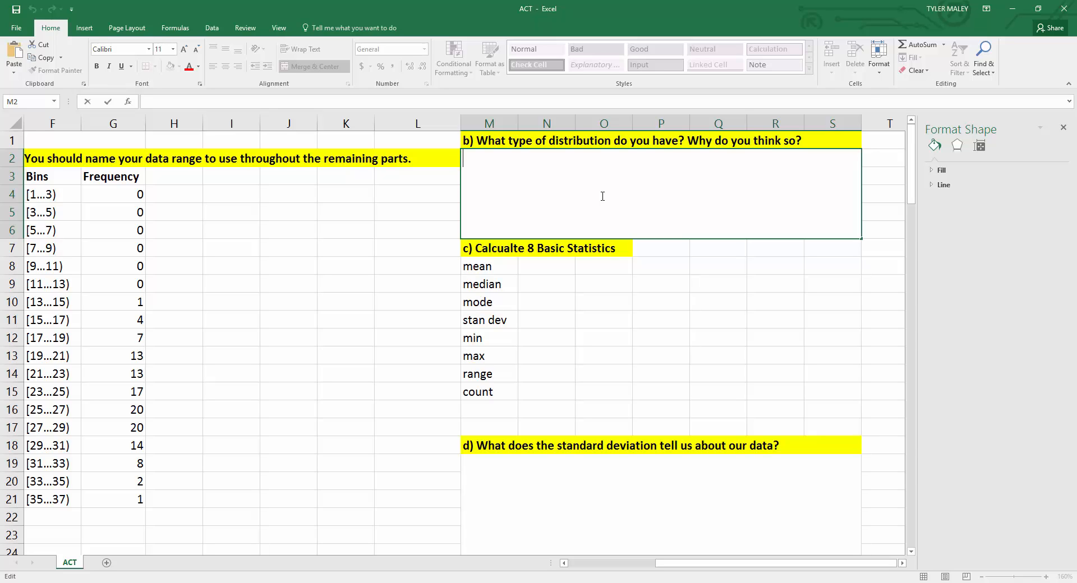
type("We have a symmetric distribution")
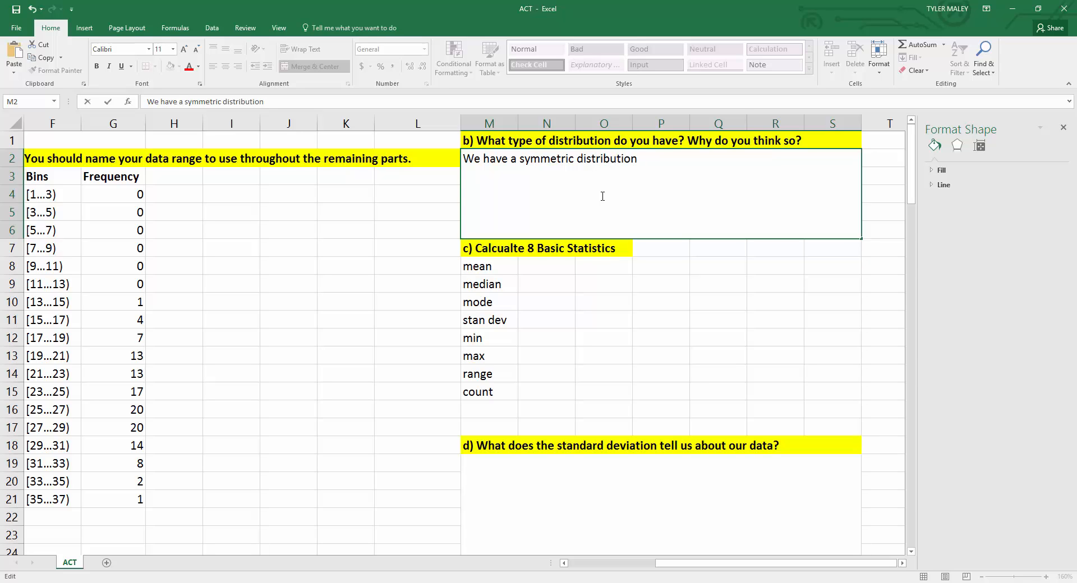
type(". After looking")
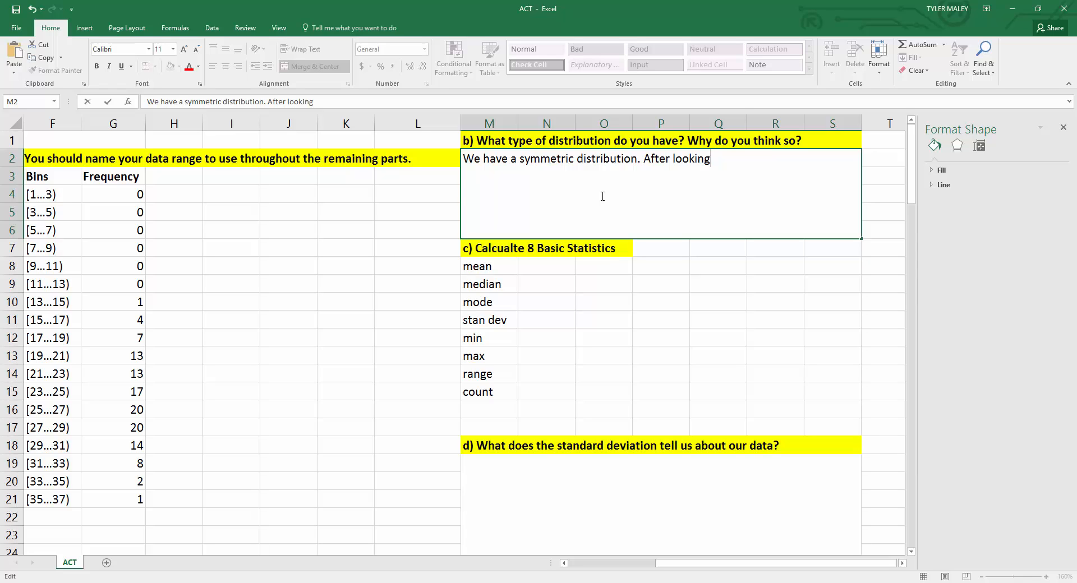
type(" at the histogram")
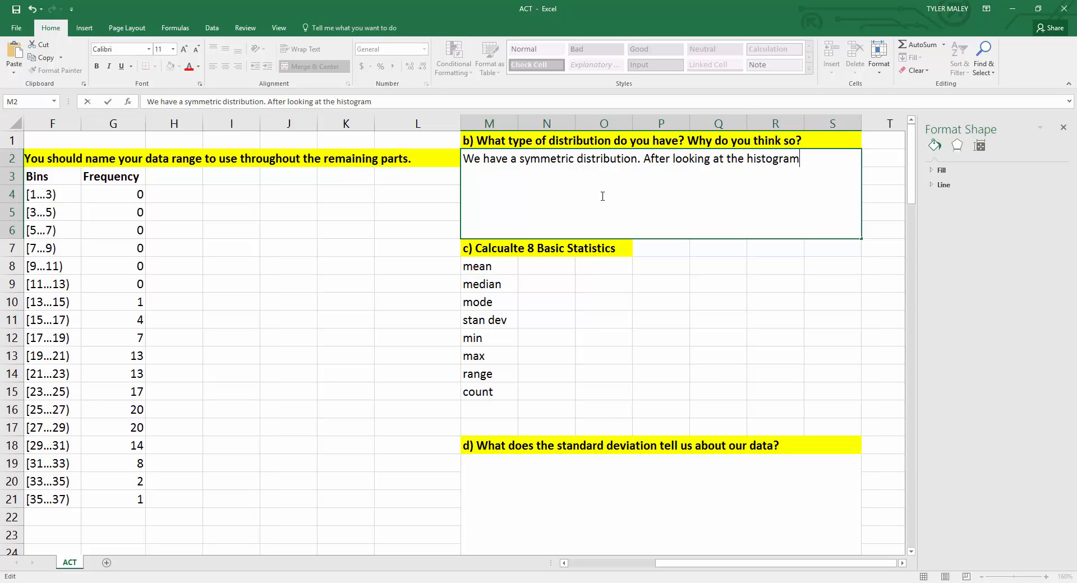
type(", the overall sh")
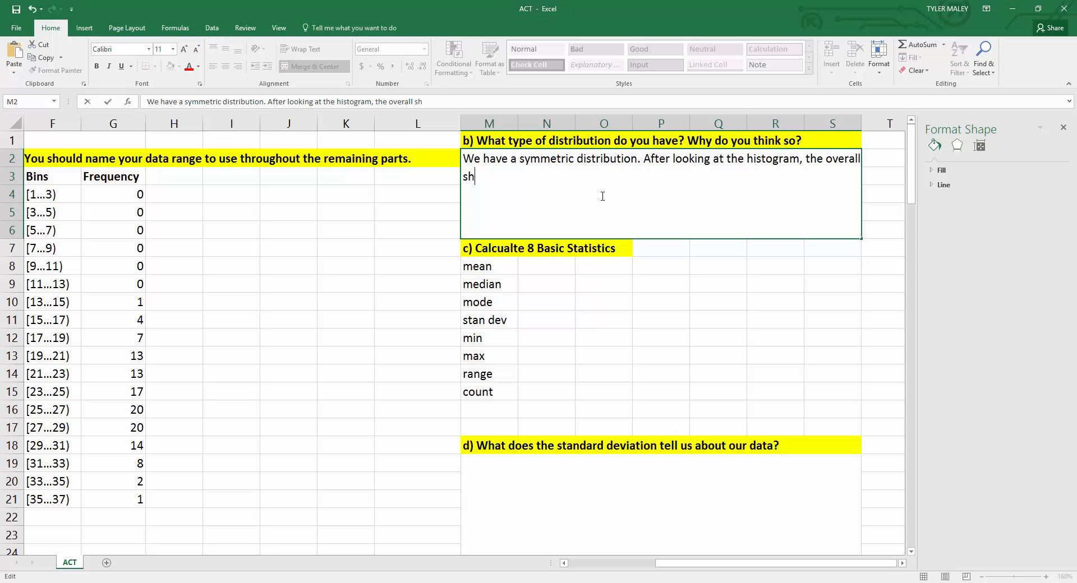
type("ape is symmet")
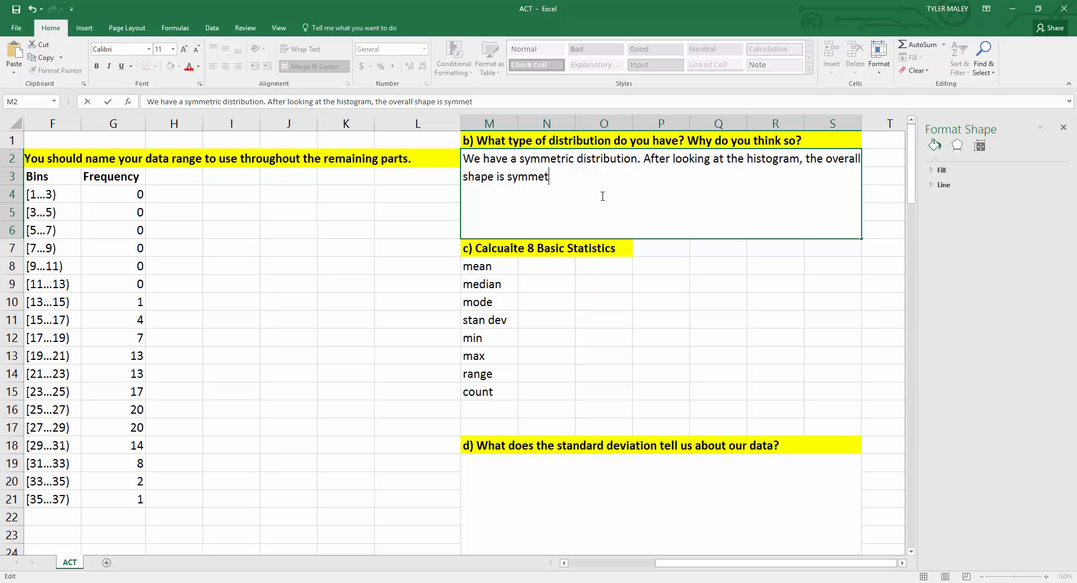
type("rical with the tallest bars")
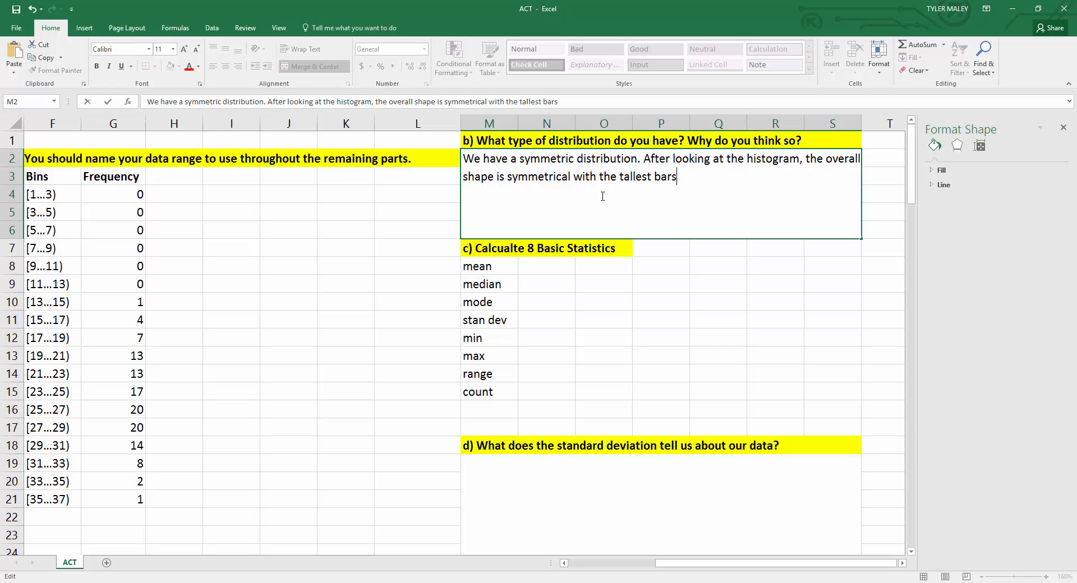
type(" in the center. ")
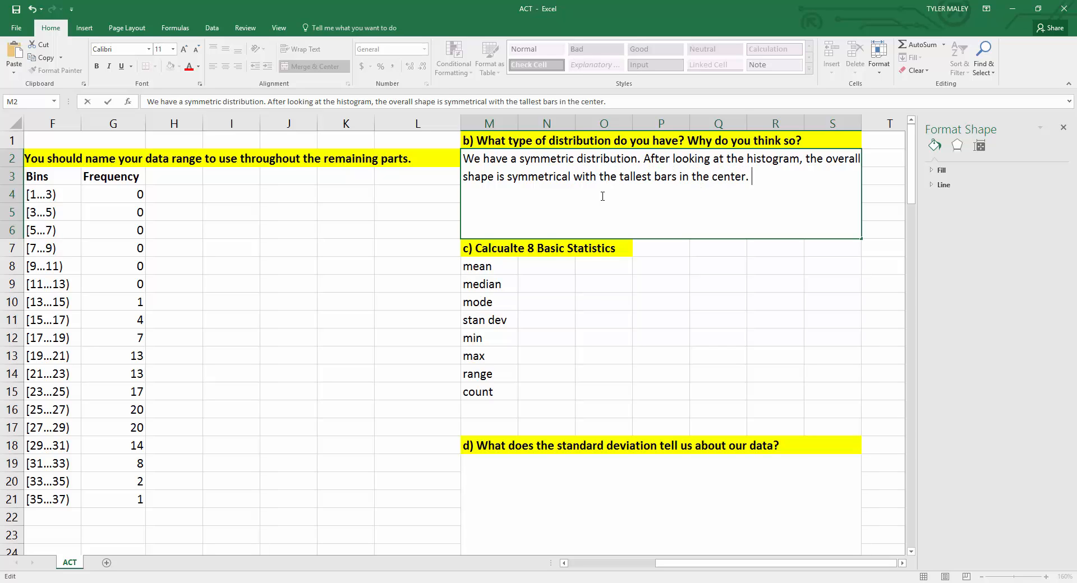
type("We have a \"bell shape")
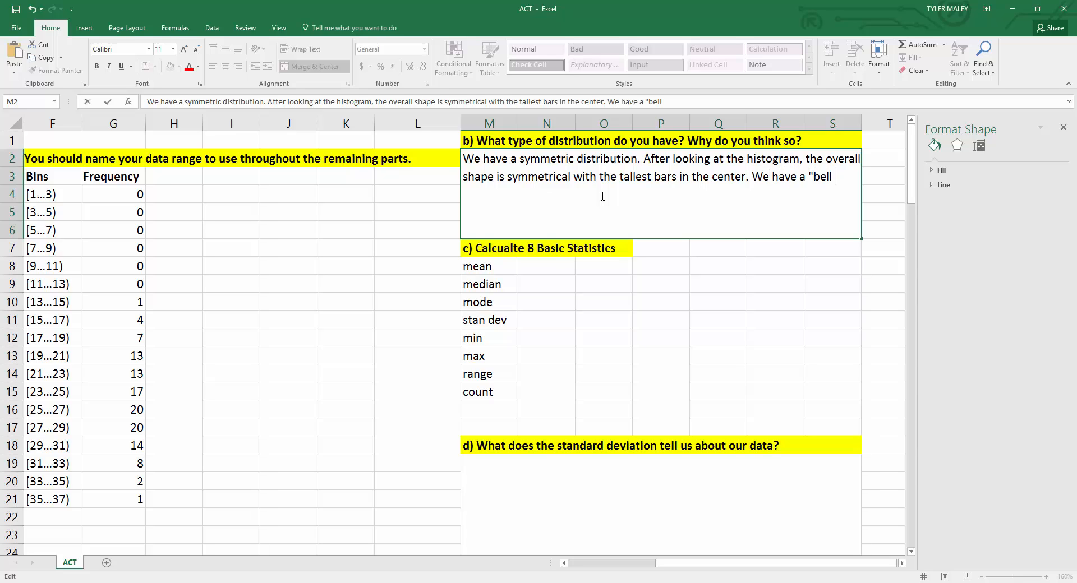
type("\".")
Step: Append We have a "bell shape". to the question b answer and confirm the cell entry
left_click(407, 261)
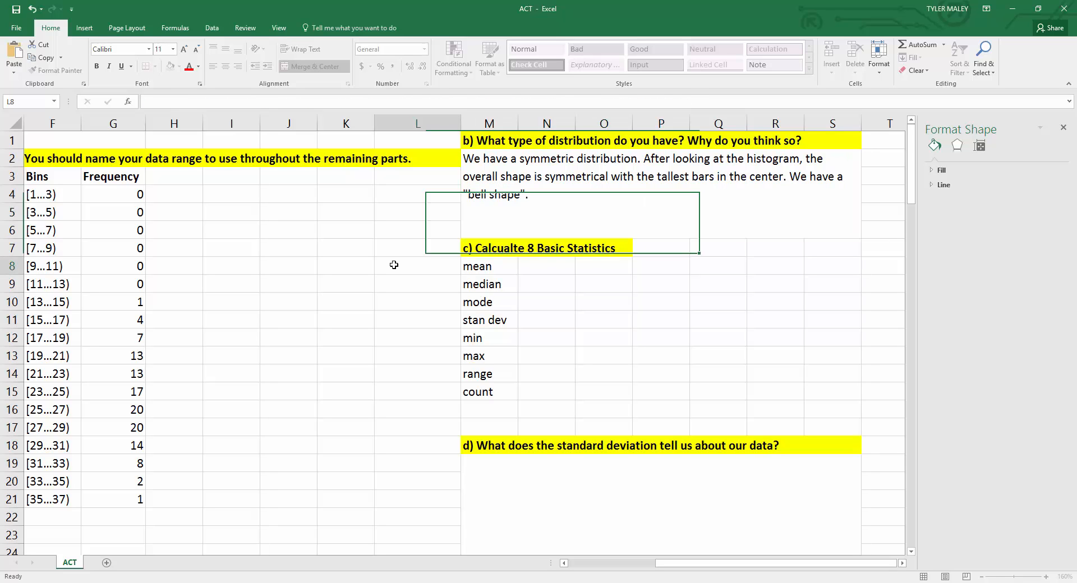
left_click(513, 193)
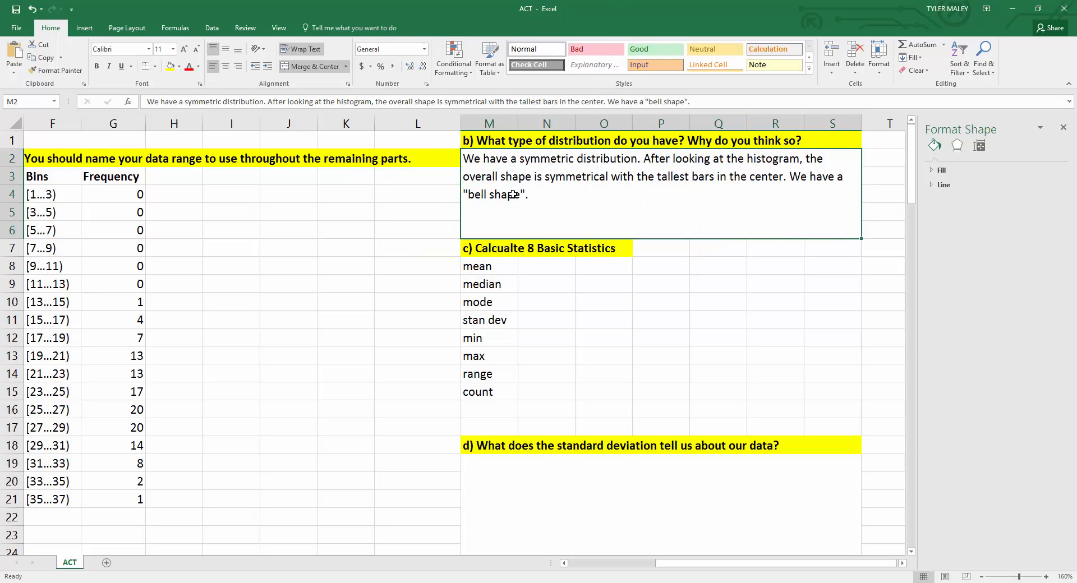
left_click(413, 277)
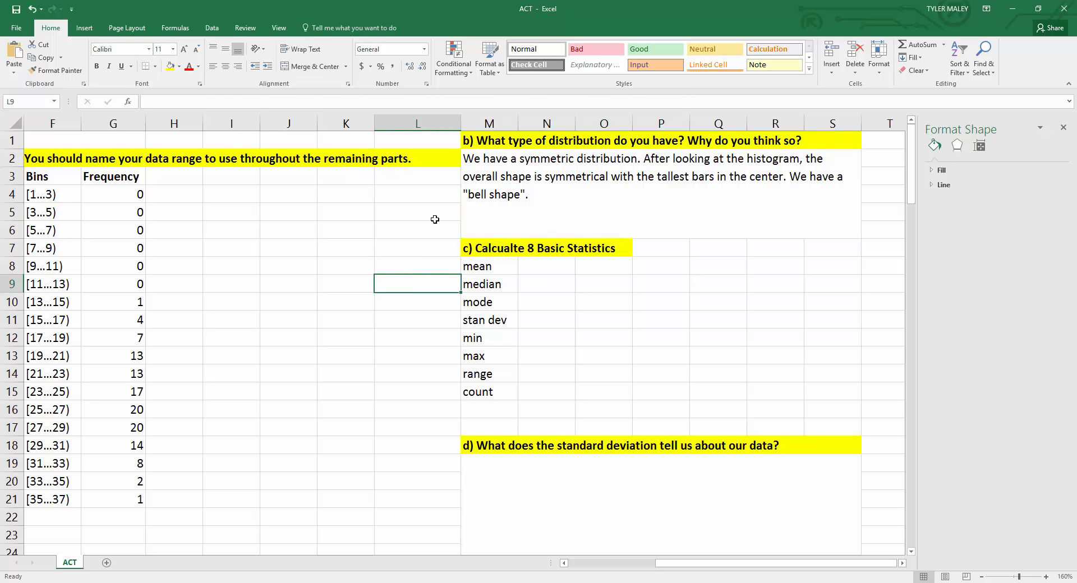
scroll(435, 219, "down", 4)
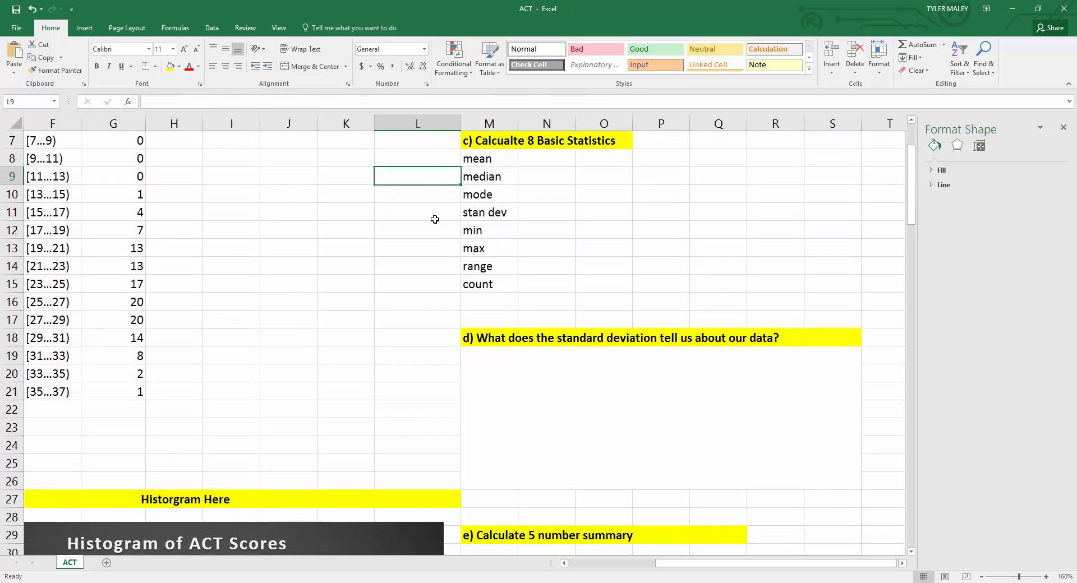
scroll(434, 219, "up", 3)
scroll(434, 219, "up", 2)
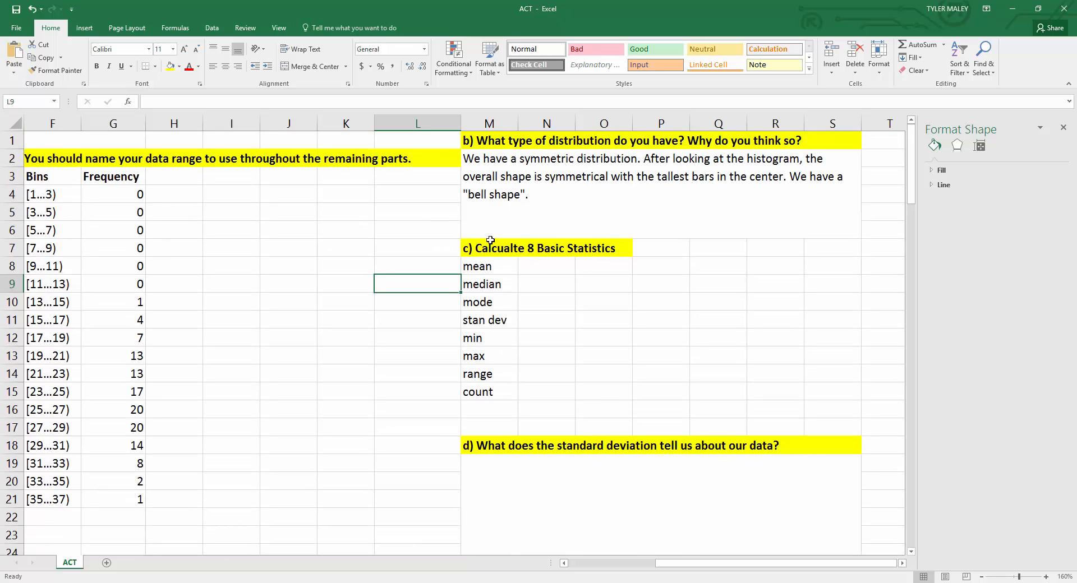
Step: Calculate the mean beside the mean label with the formula =AVERAGE(data)
left_click(539, 262)
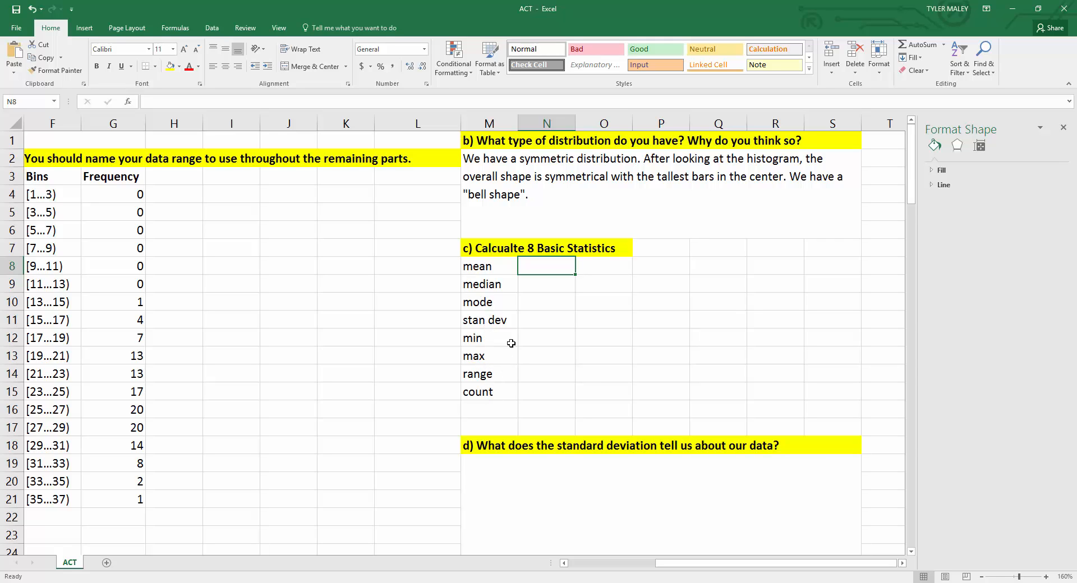
double_click(547, 267)
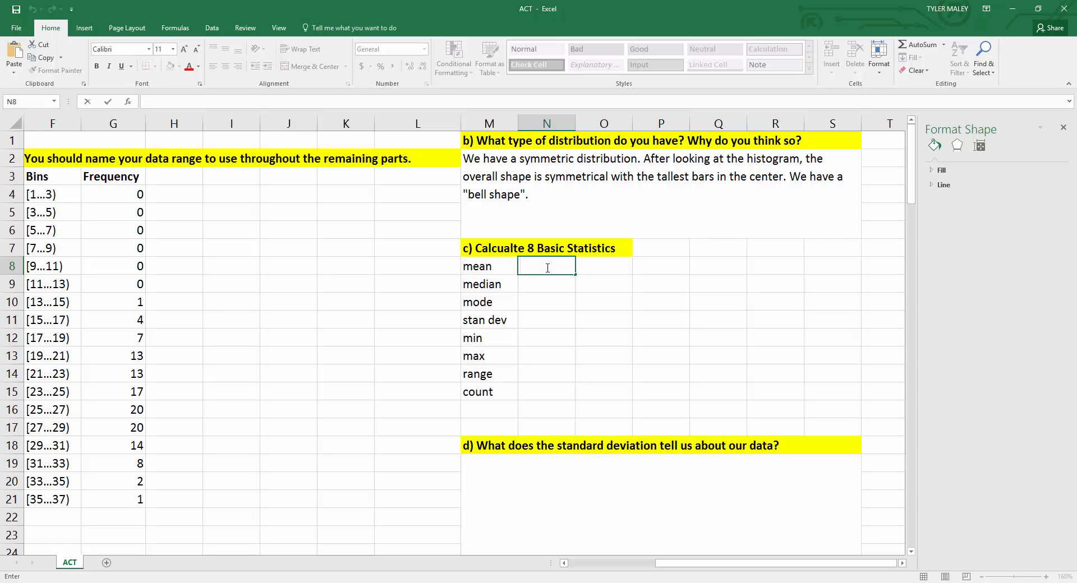
type("=")
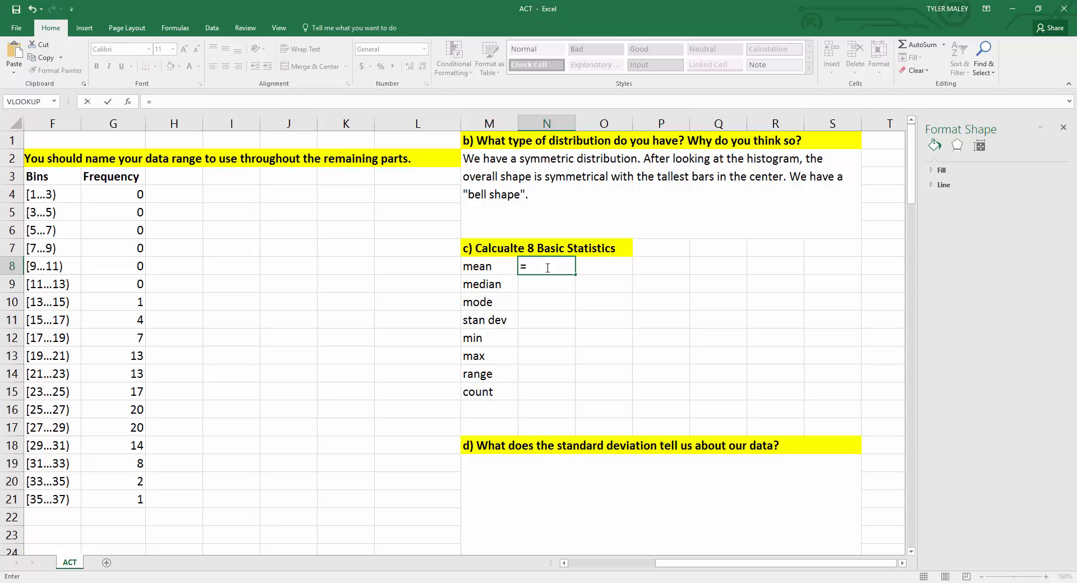
type("average")
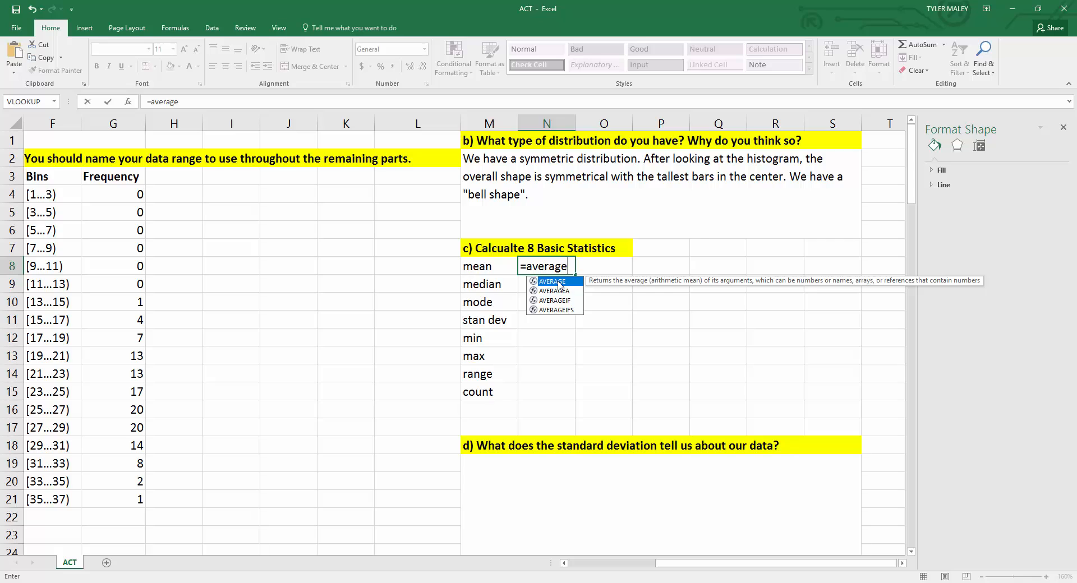
double_click(553, 282)
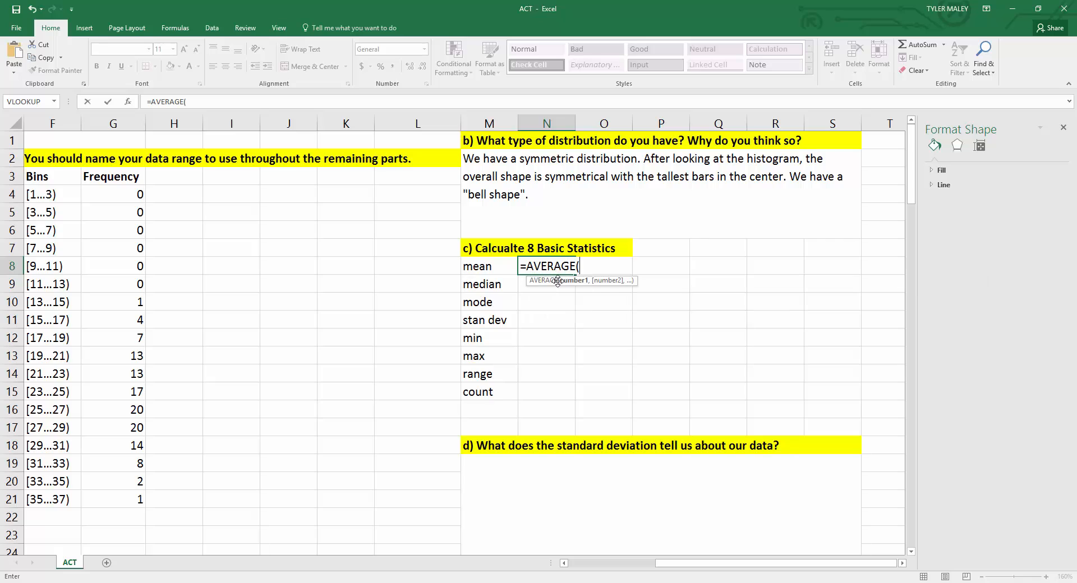
left_click(591, 268)
type("data")
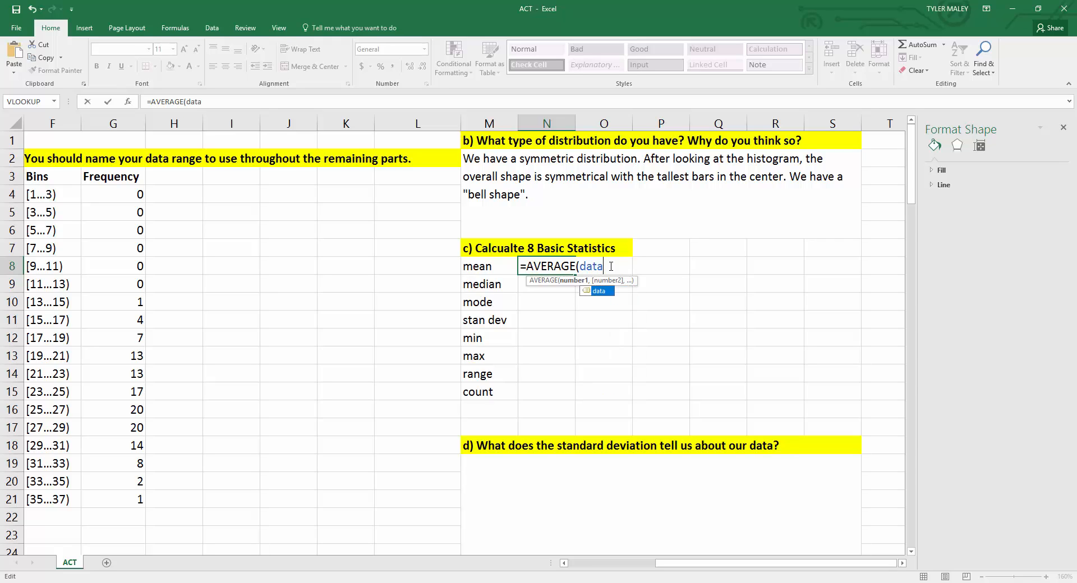
type(")")
key("Return")
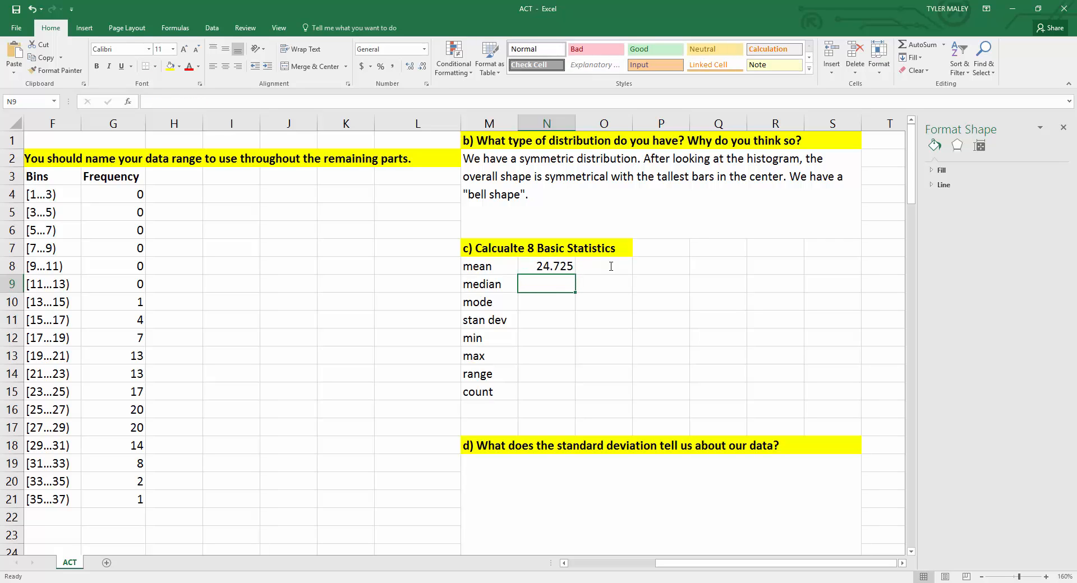
Step: Calculate the median beside the median label with the formula =MEDIAN(data)
type("=median")
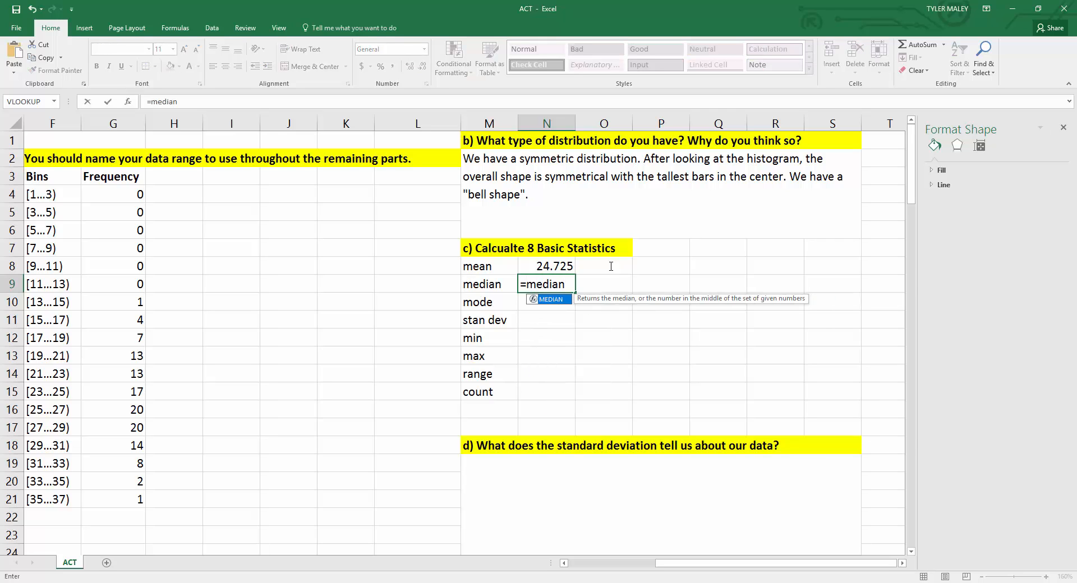
double_click(562, 300)
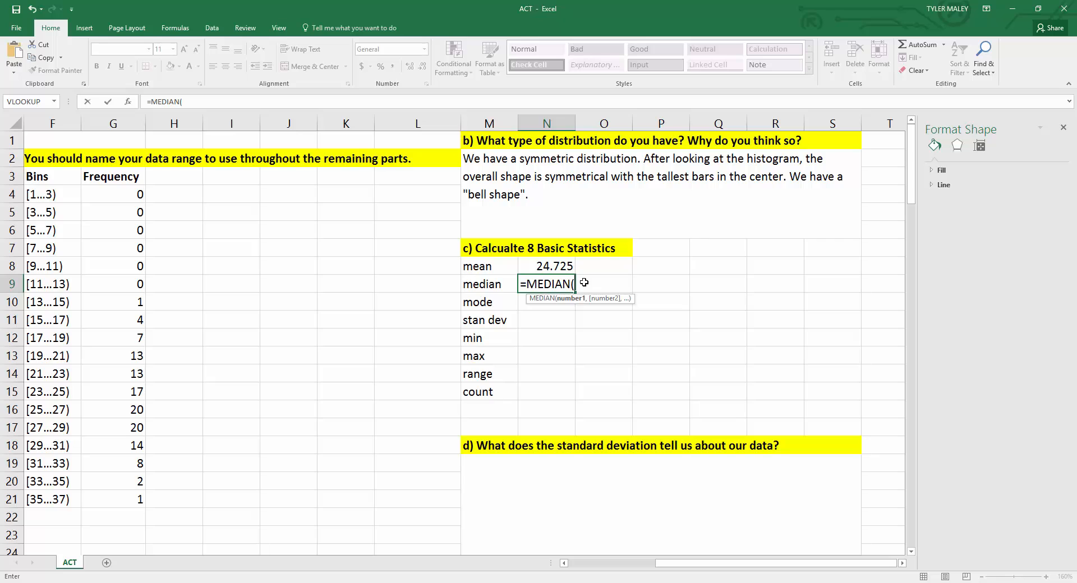
type("data)")
key("Return")
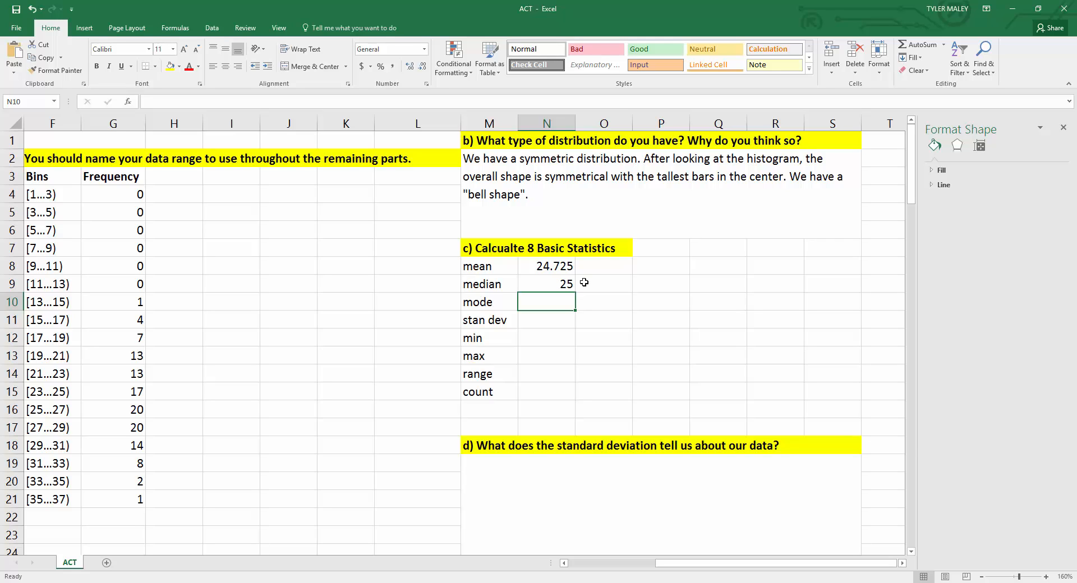
Step: Calculate the mode beside the mode label with the formula =MODE(data)
type("=mode")
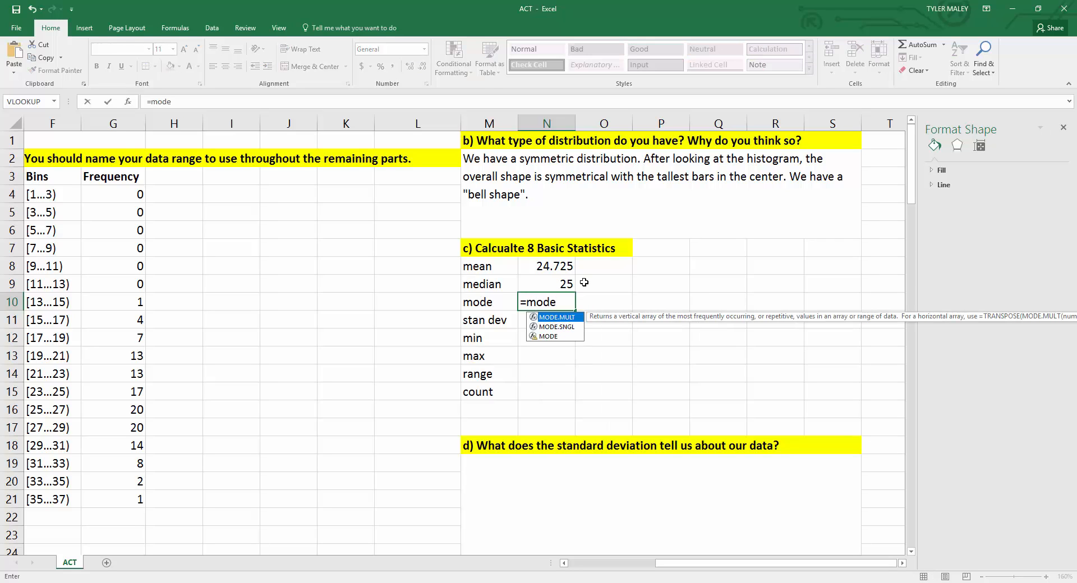
left_click(543, 337)
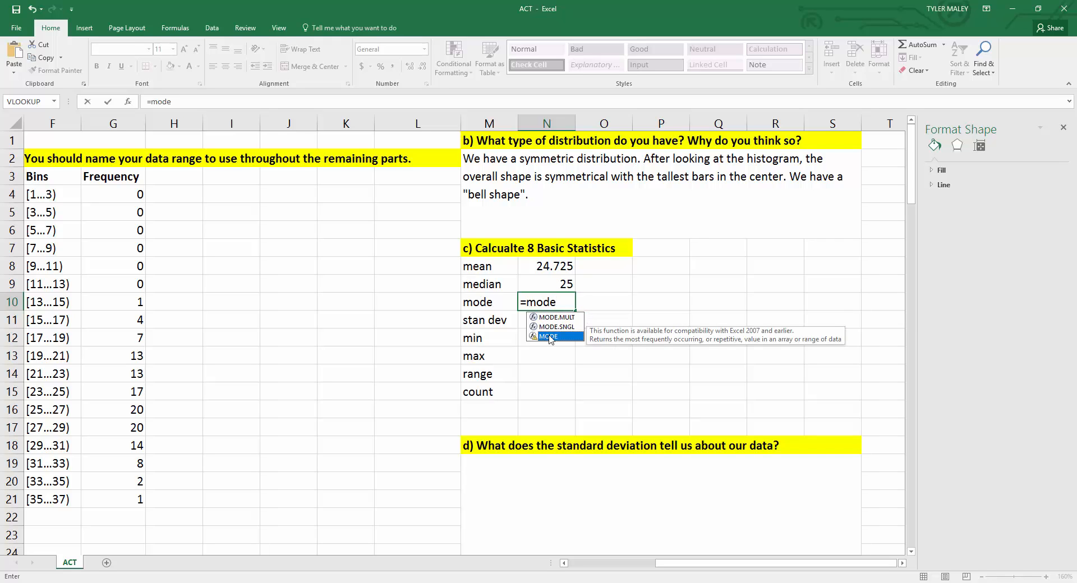
double_click(550, 337)
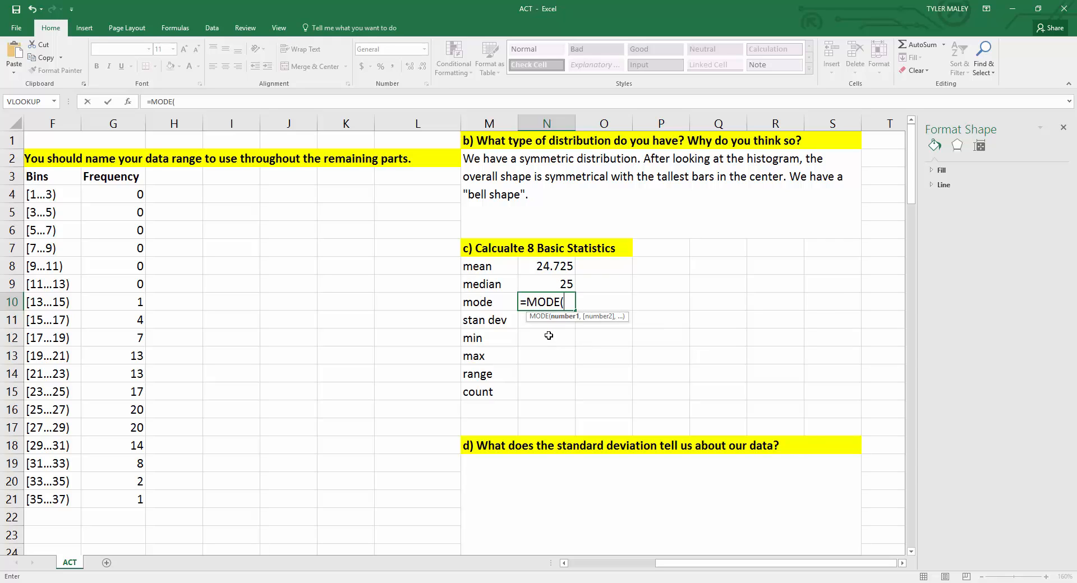
type("data)")
key("Return")
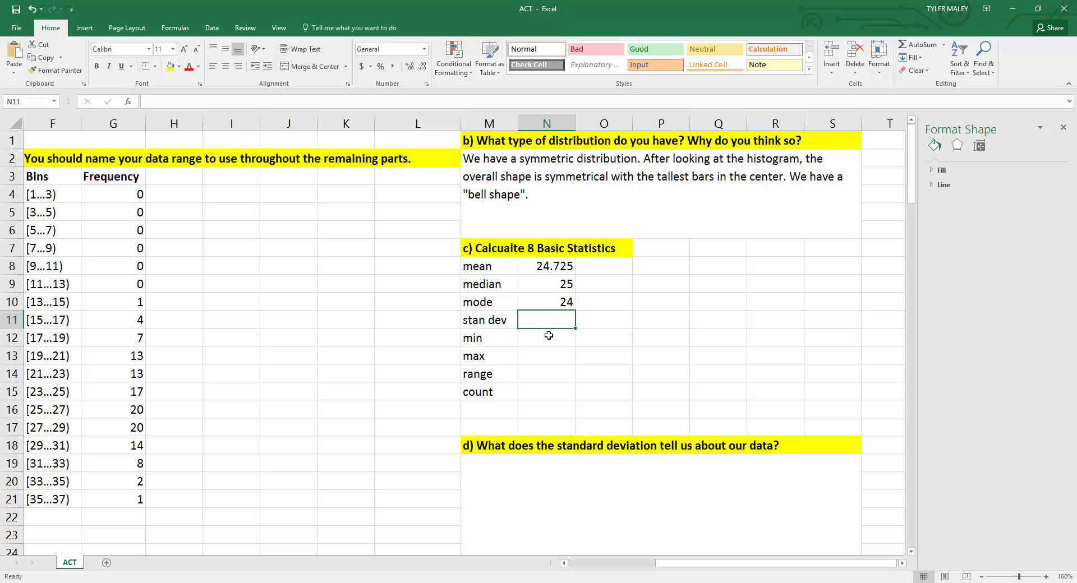
Step: Calculate the standard deviation beside the stan dev label with the formula =STDEV(data)
type("=")
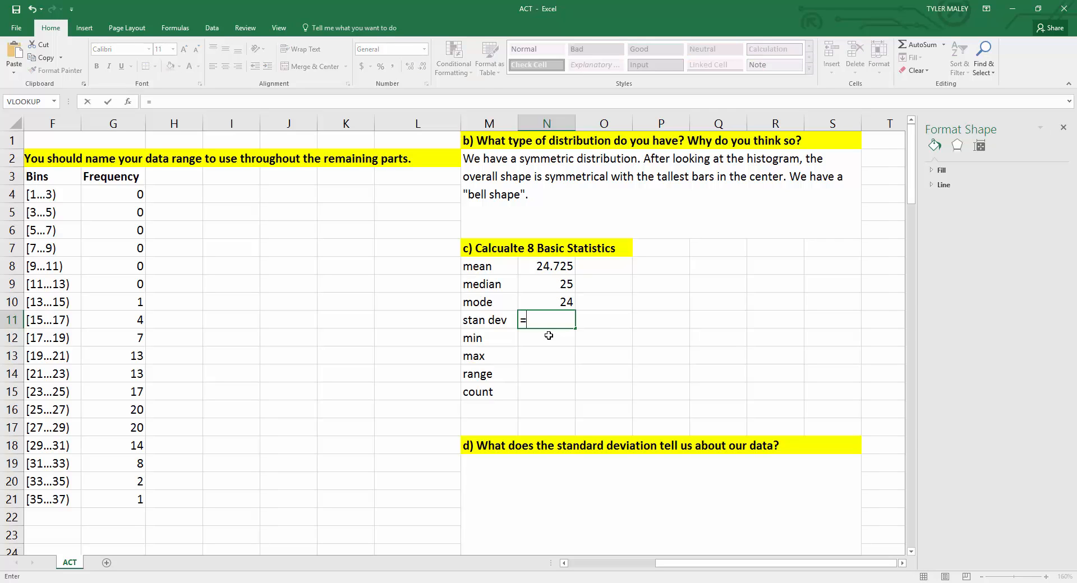
type("stdev")
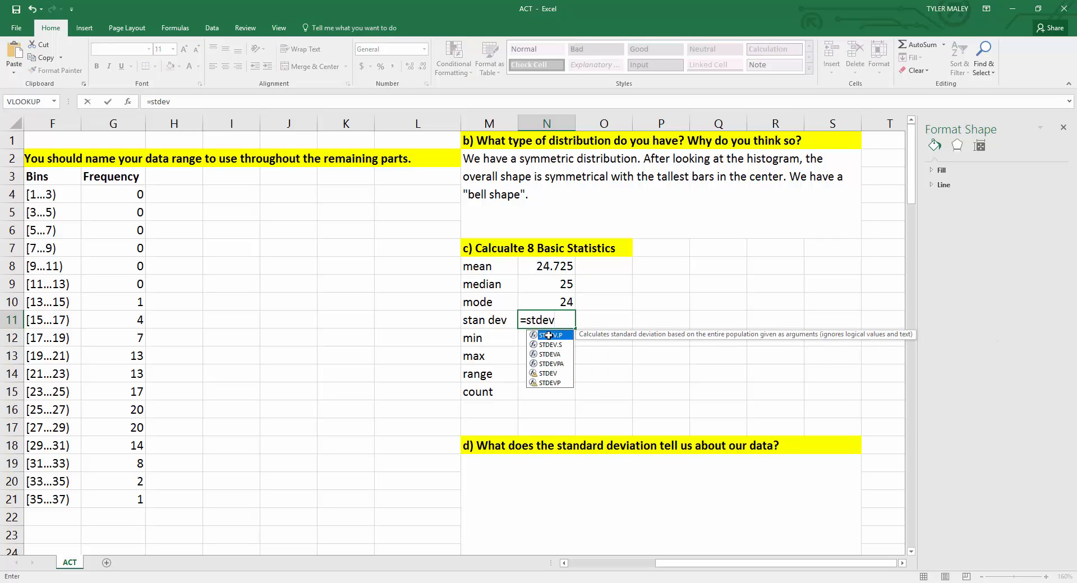
left_click(549, 373)
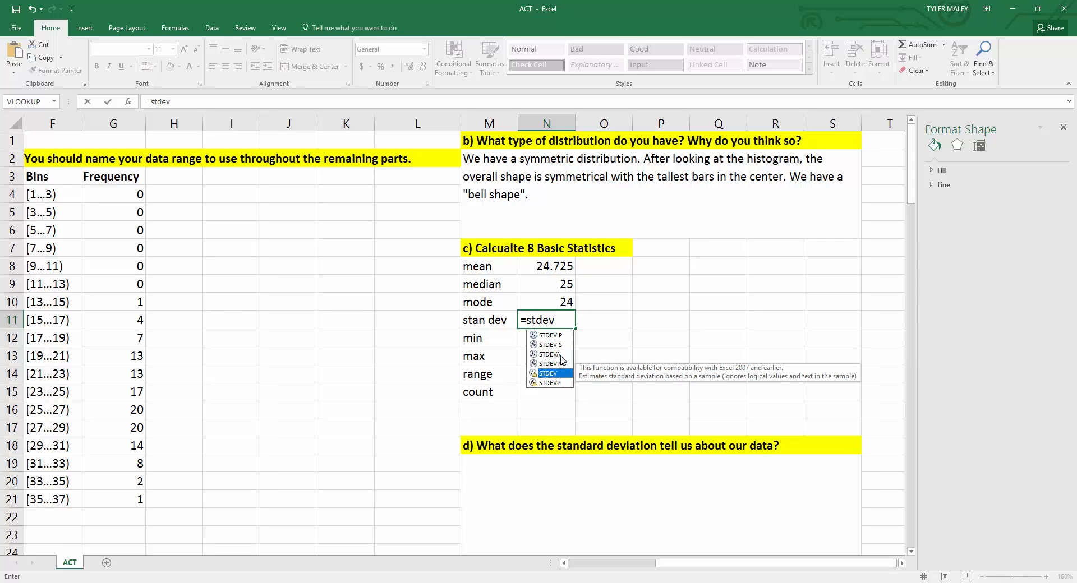
double_click(548, 374)
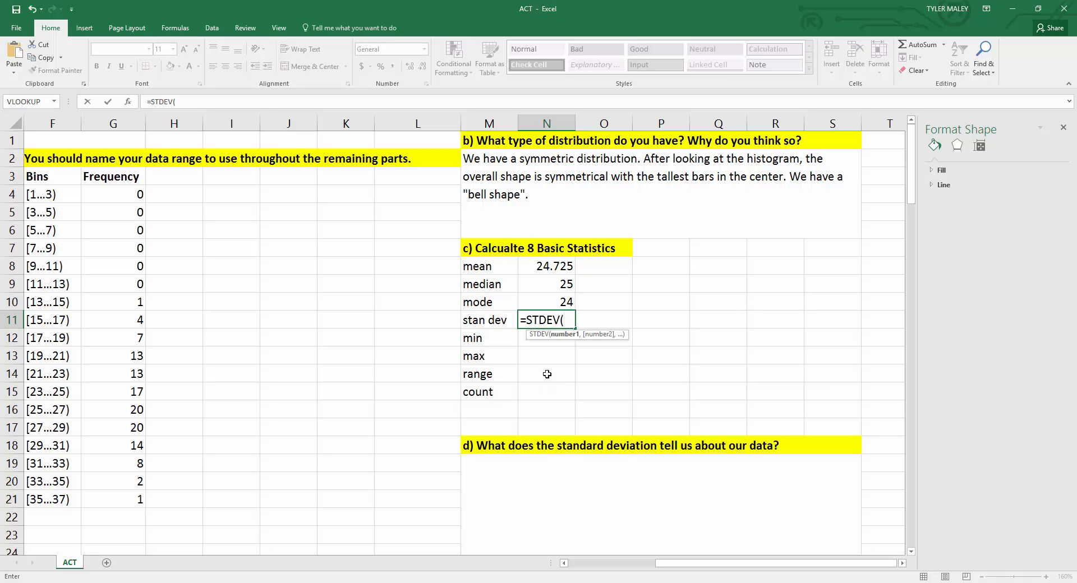
type("data")
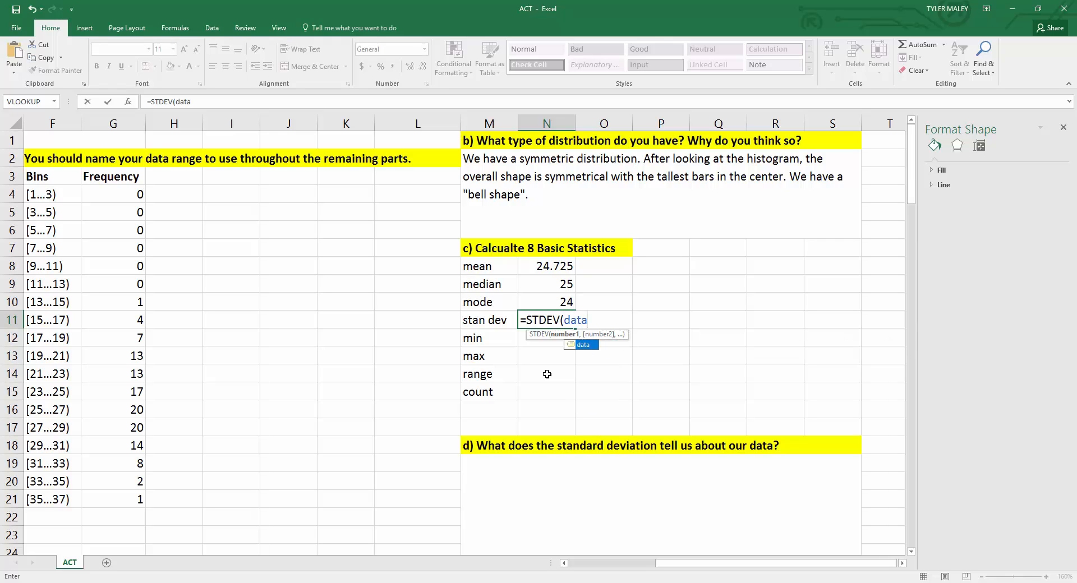
type(")")
key("Return")
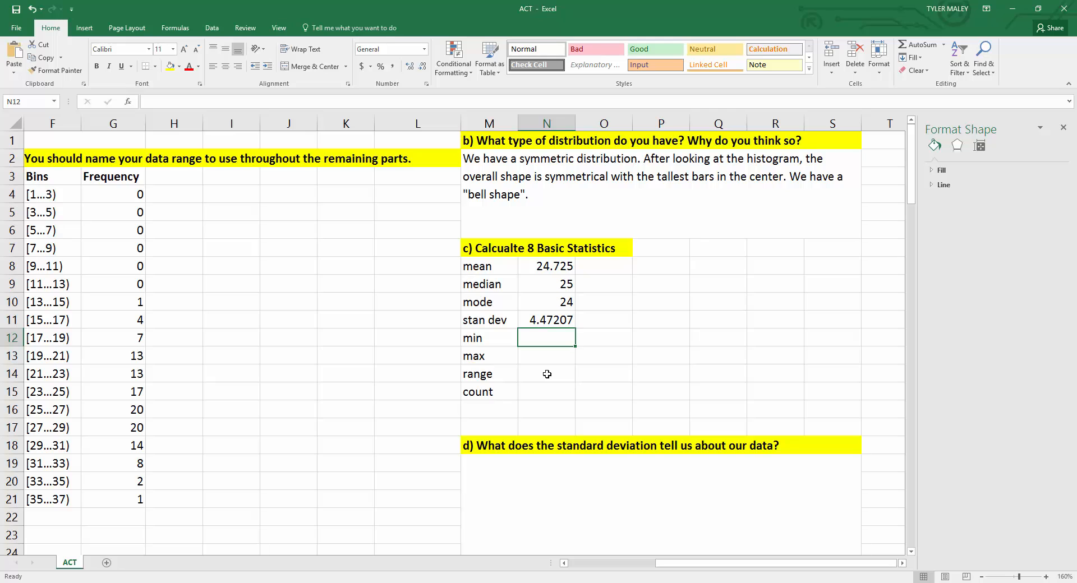
Step: Calculate the minimum beside the min label with the formula =MIN(data)
type("=min")
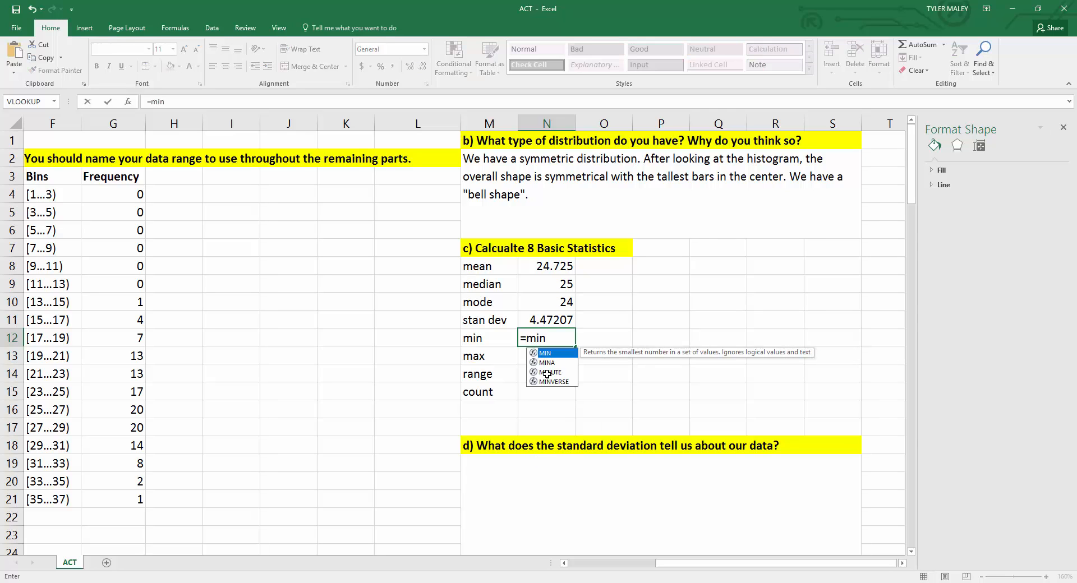
double_click(556, 355)
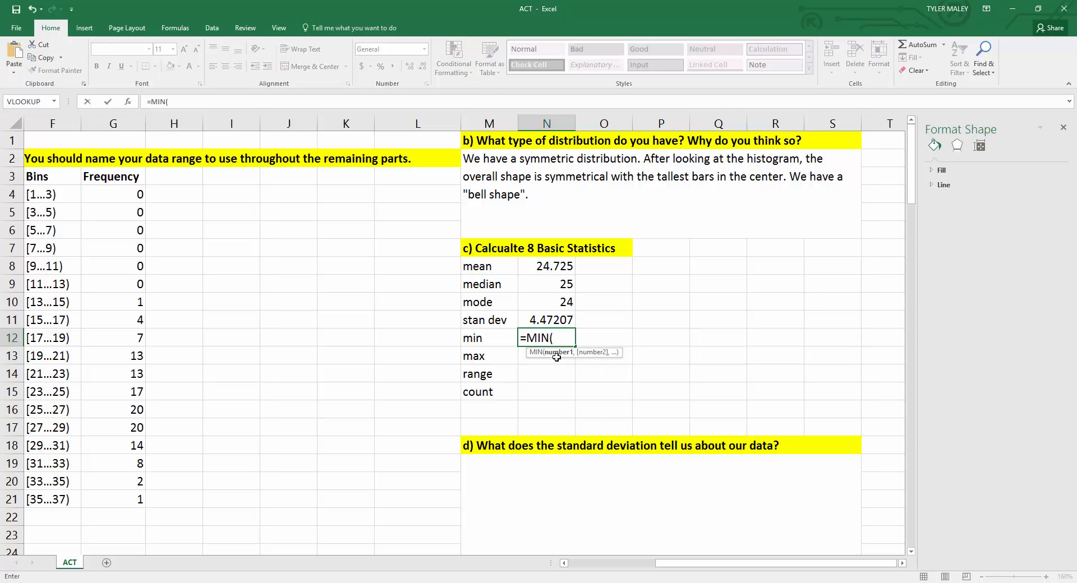
type("data)")
key("Return")
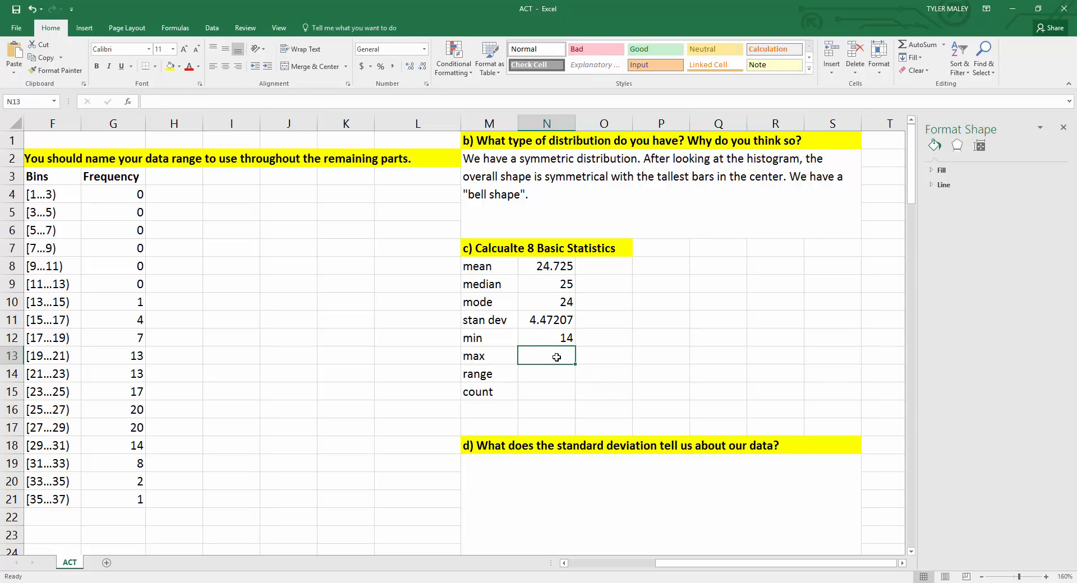
Step: Calculate the maximum beside the max label with the formula =MAX(data)
type("=max")
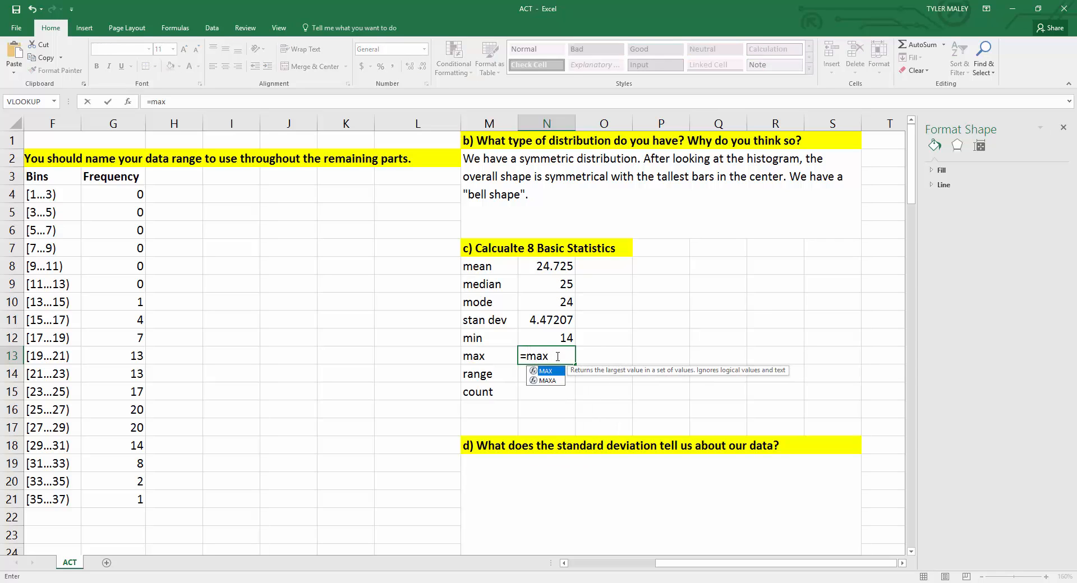
double_click(553, 377)
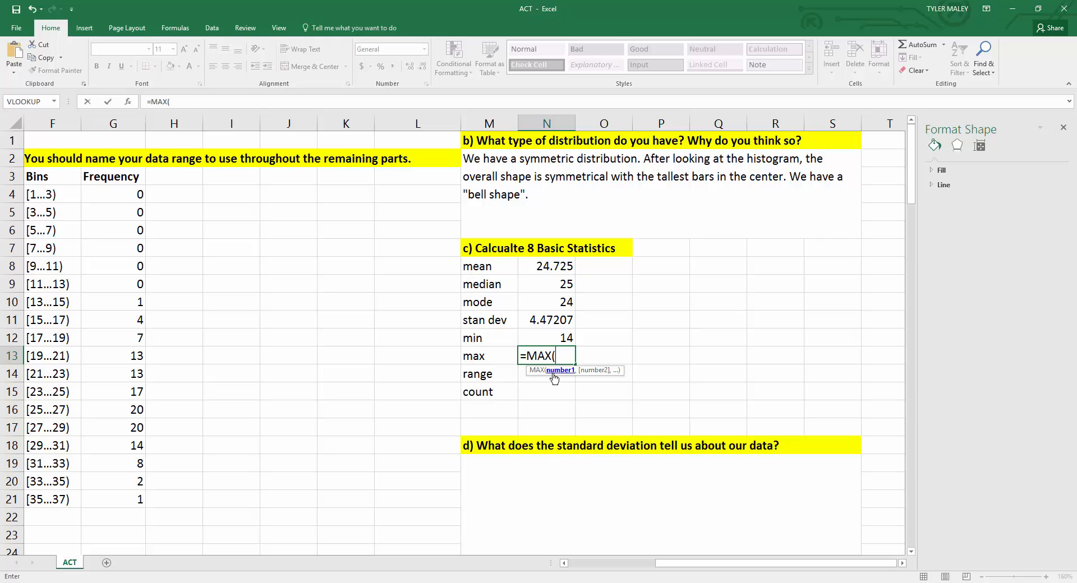
type("data)")
key("Return")
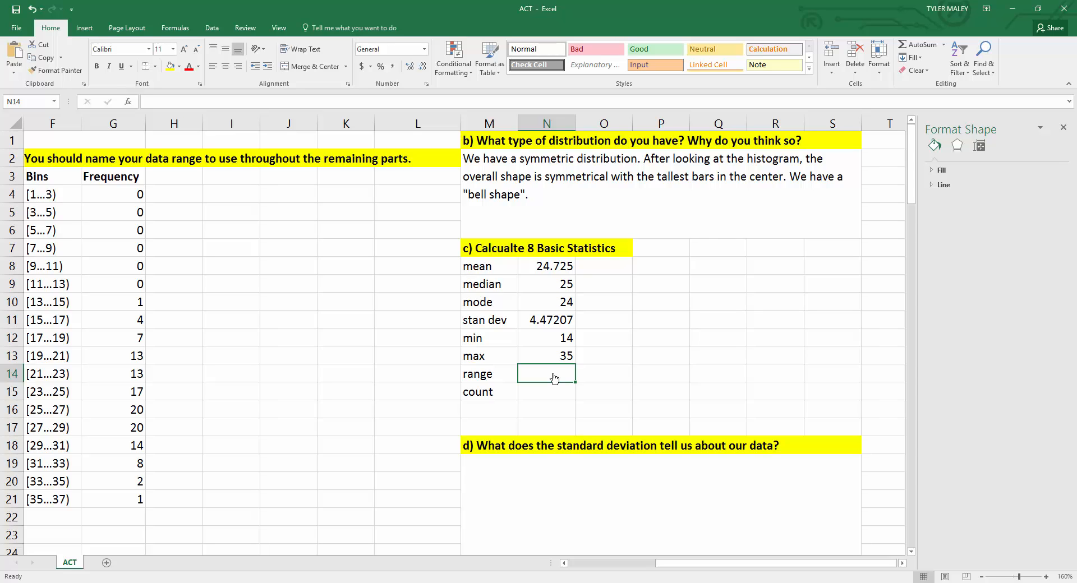
Step: Calculate the range as the max cell minus the min cell, =N13-N12
type("=")
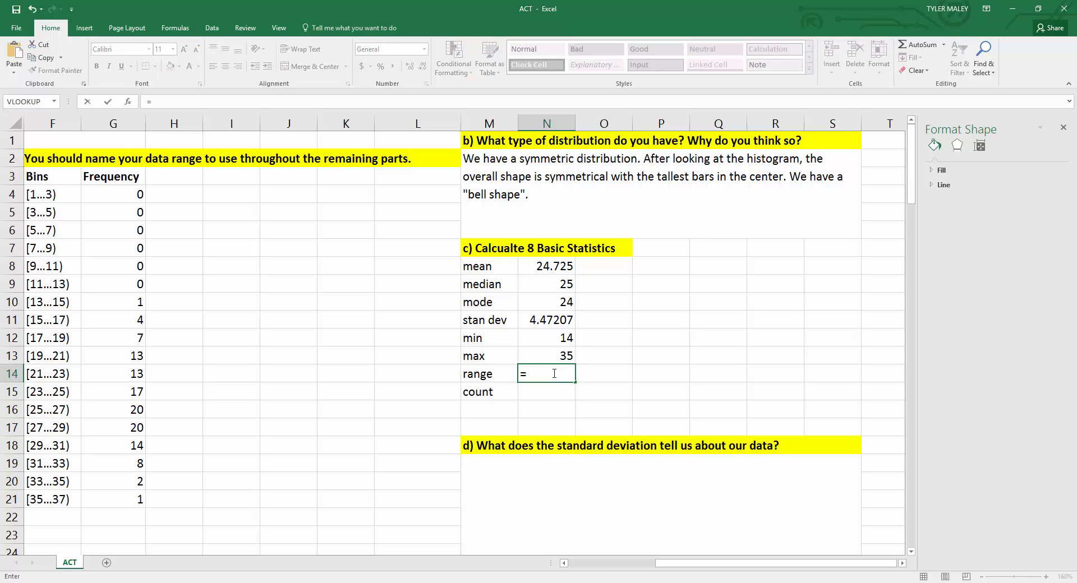
left_click(554, 358)
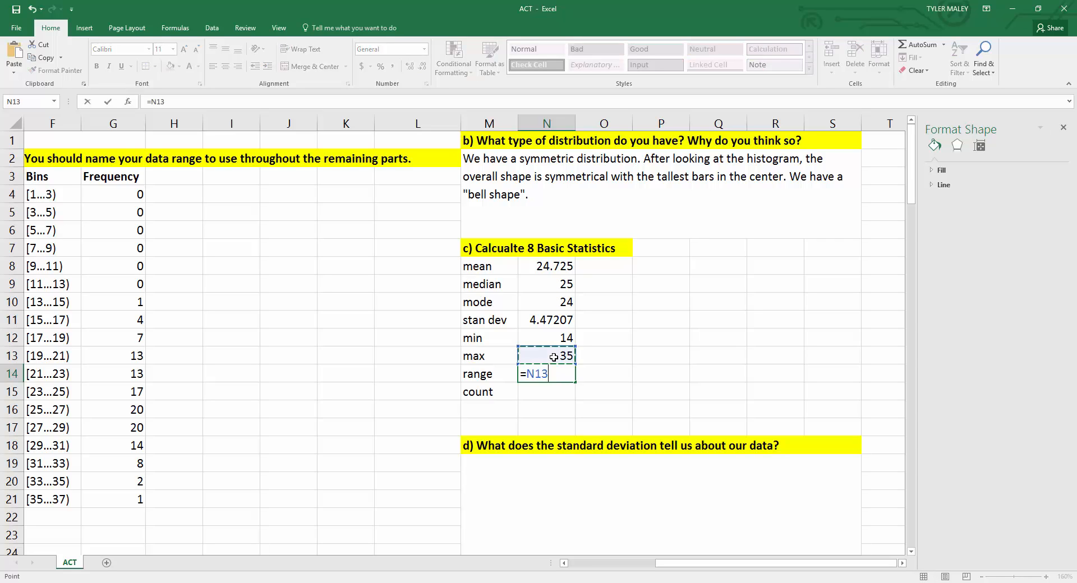
type("-")
left_click(553, 339)
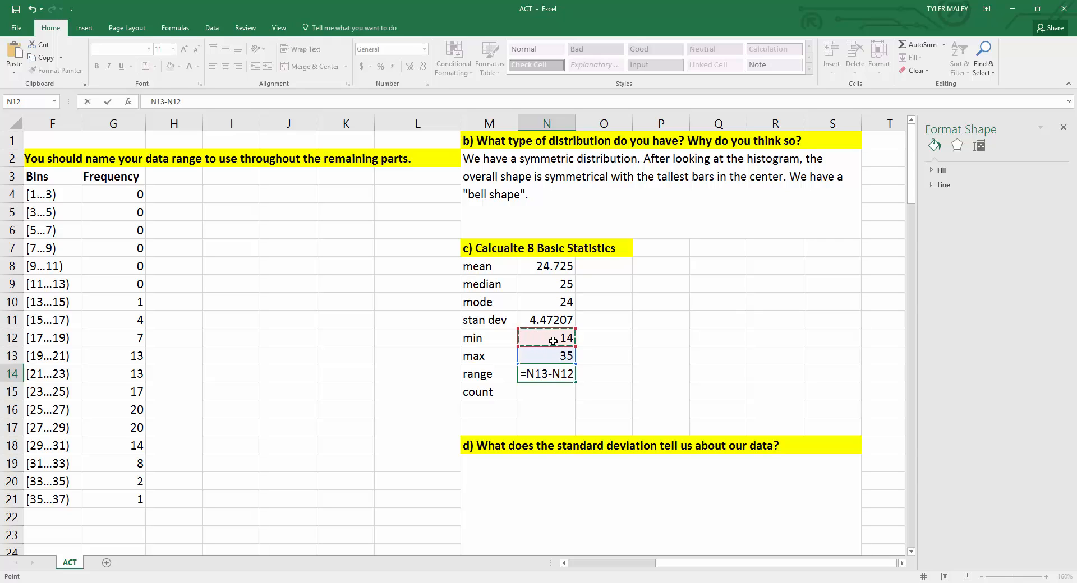
key("Return")
left_click(561, 370)
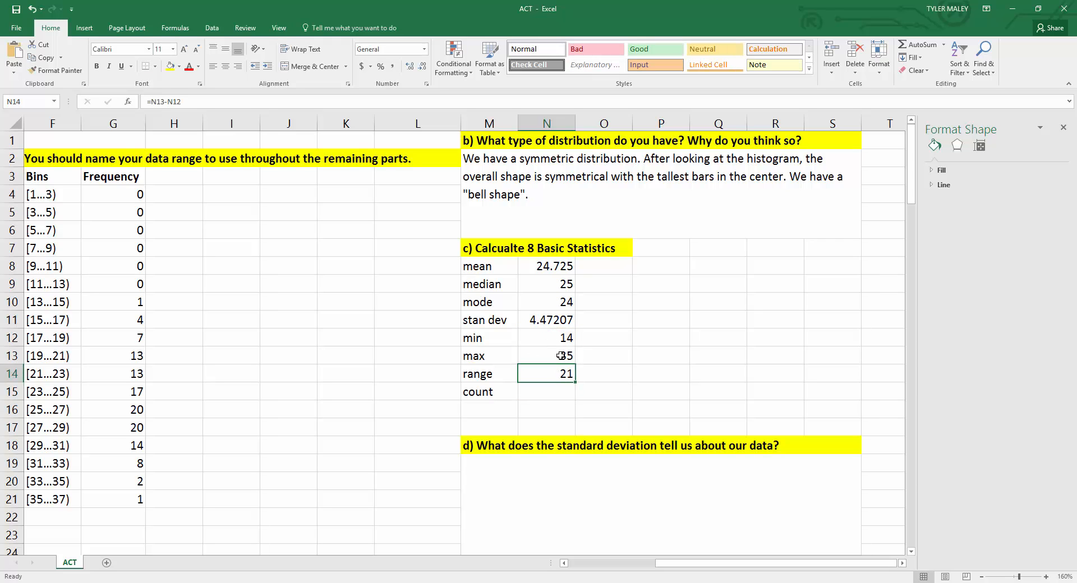
Step: Calculate the count beside the count label with the formula =COUNT(data)
left_click(549, 398)
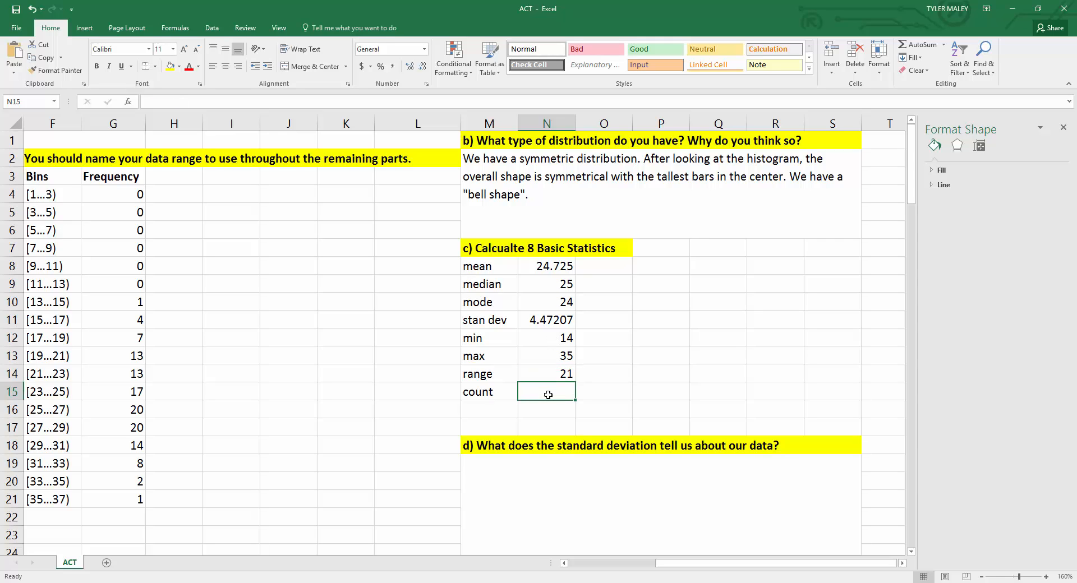
type("=cou")
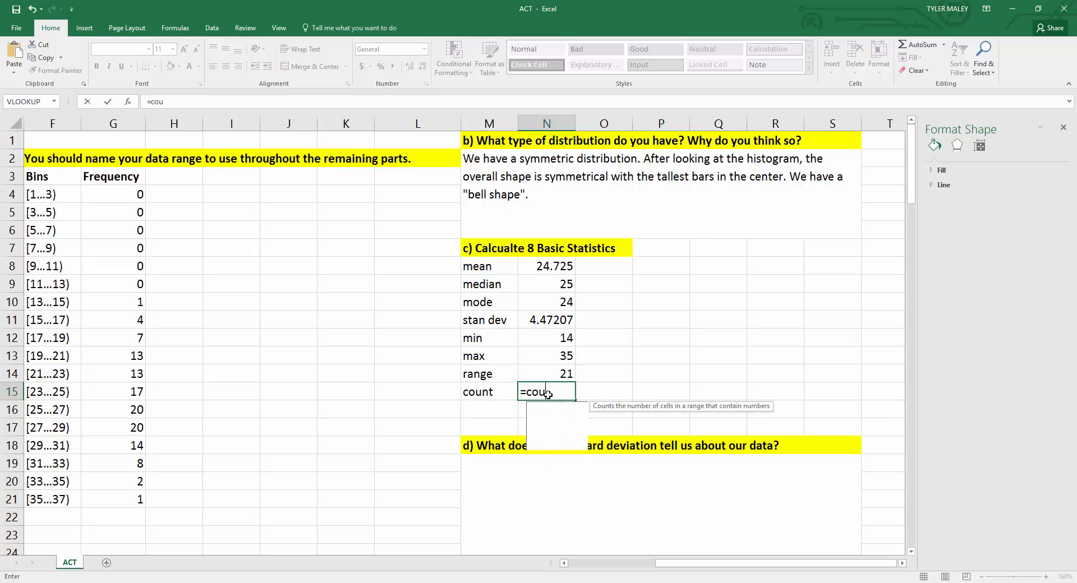
type("nt(")
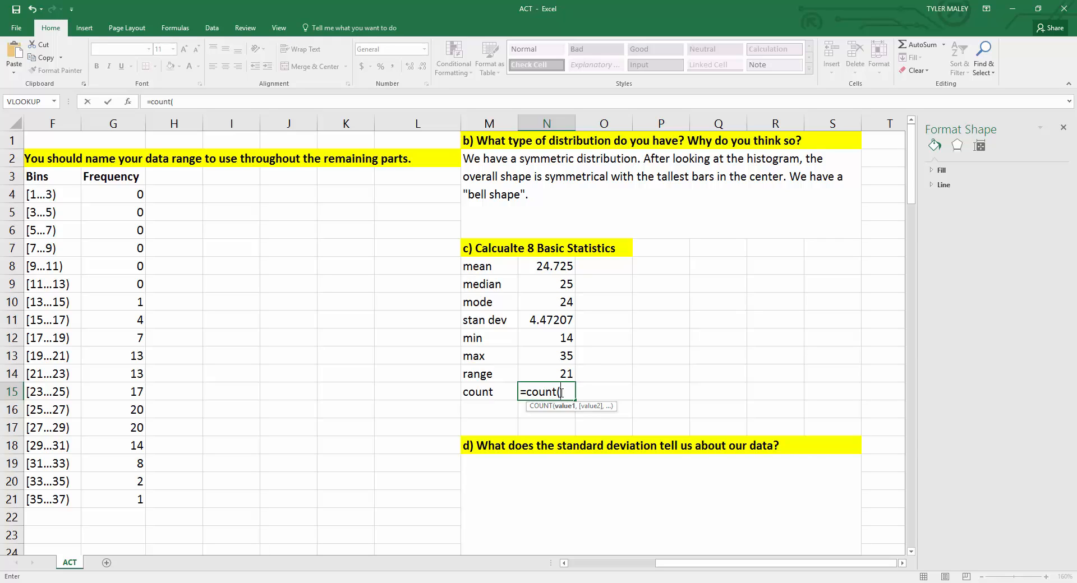
type("data")
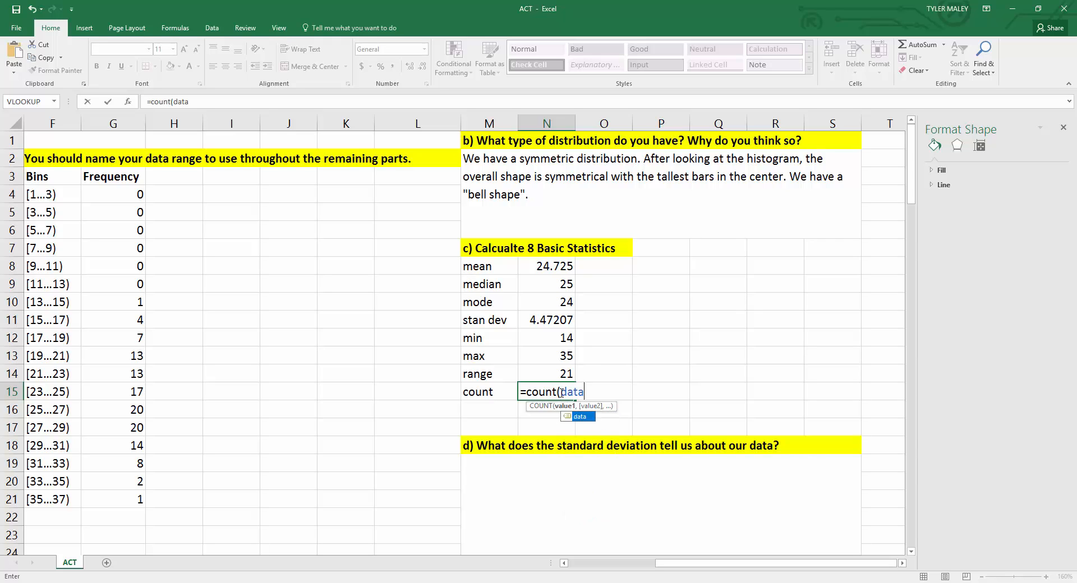
key("Return")
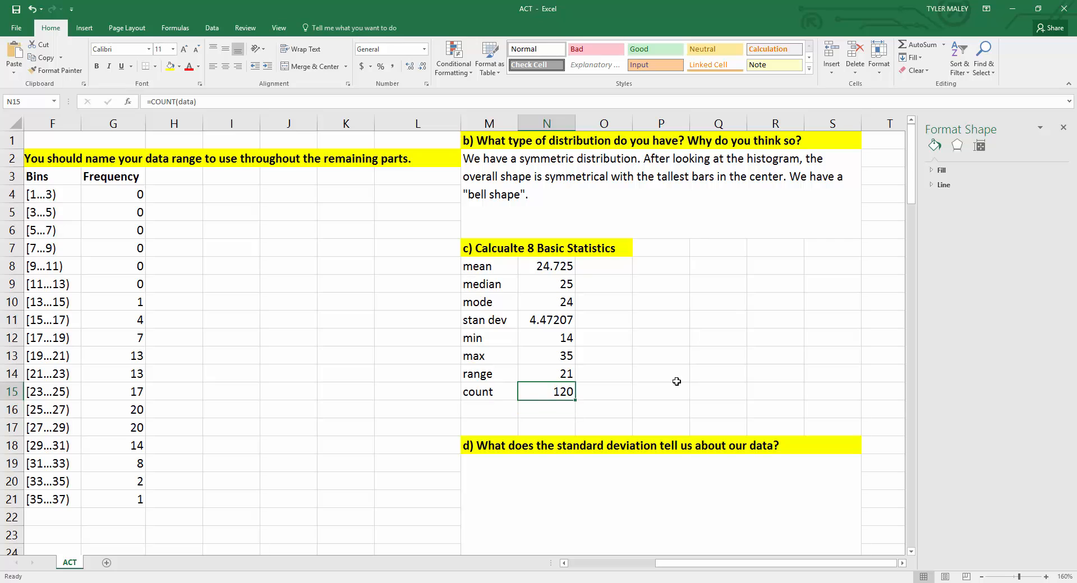
Step: Turn on text wrapping for the merged answer area under question d)
left_click(662, 382)
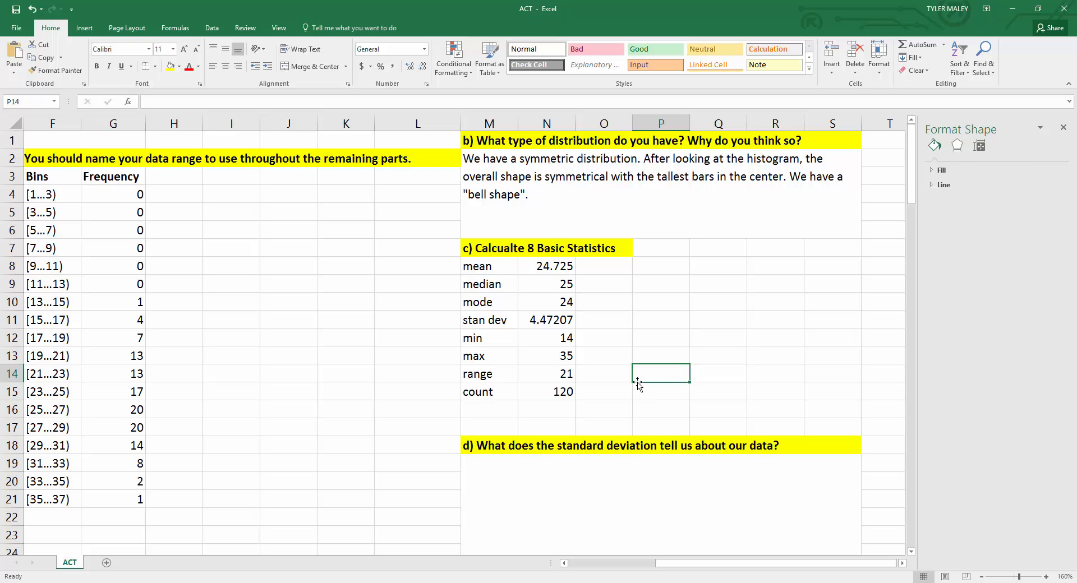
scroll(638, 384, "down", 5)
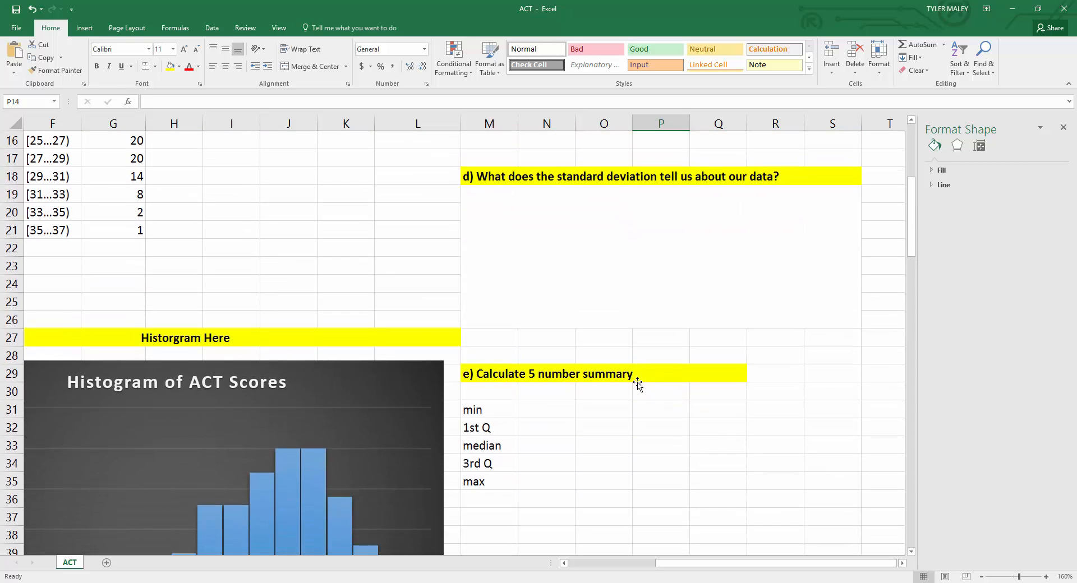
scroll(638, 384, "up", 1)
scroll(637, 384, "up", 4)
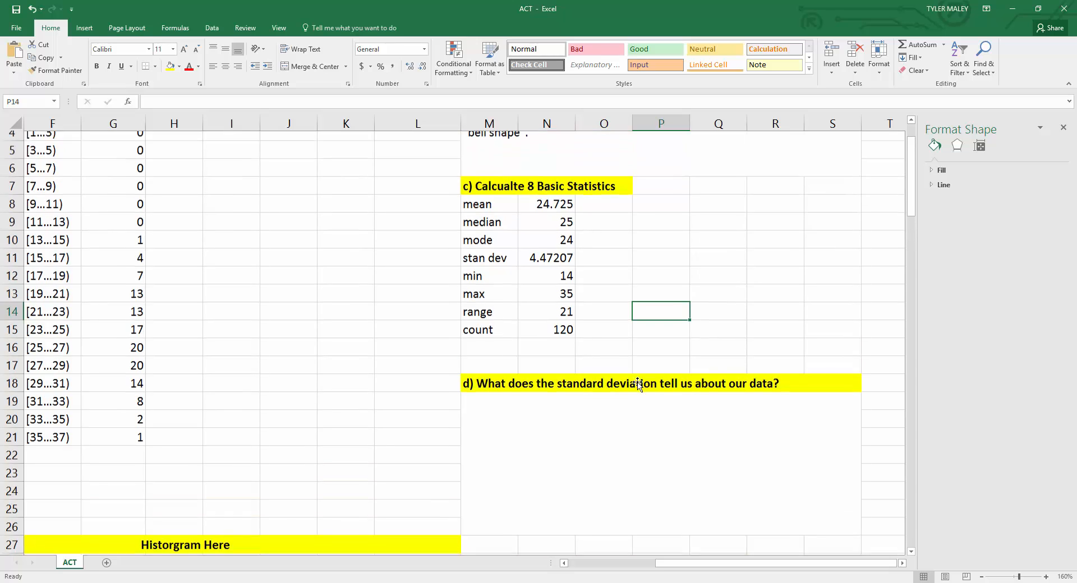
scroll(638, 384, "down", 1)
scroll(637, 384, "down", 2)
left_click(627, 315)
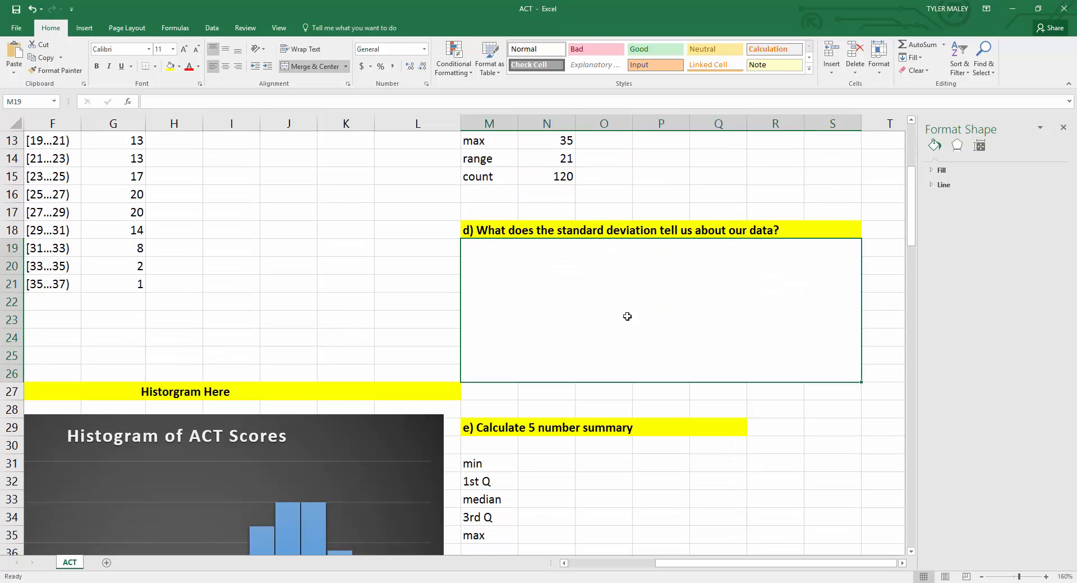
right_click(605, 303)
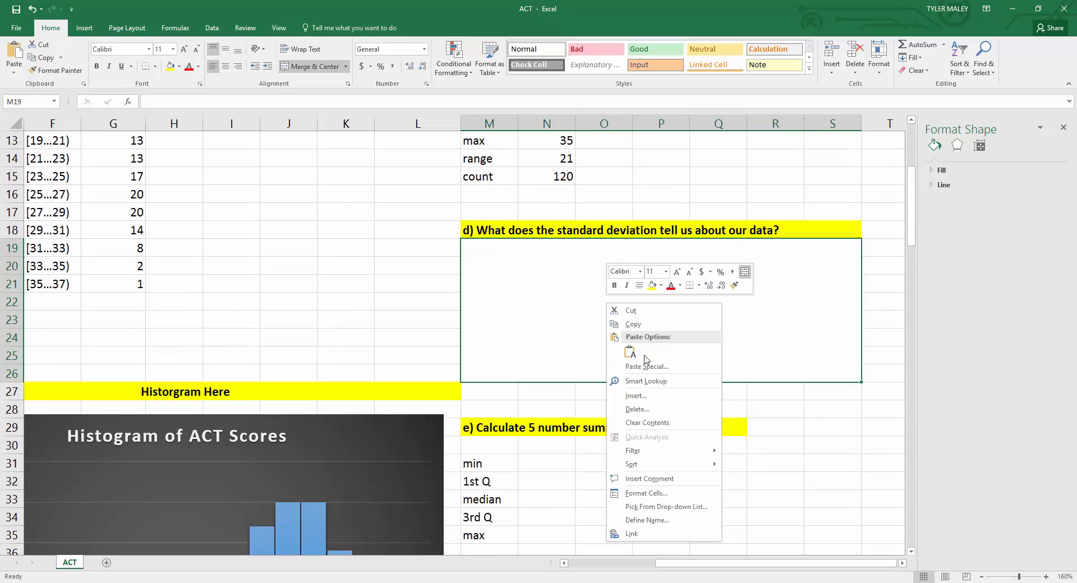
left_click(649, 496)
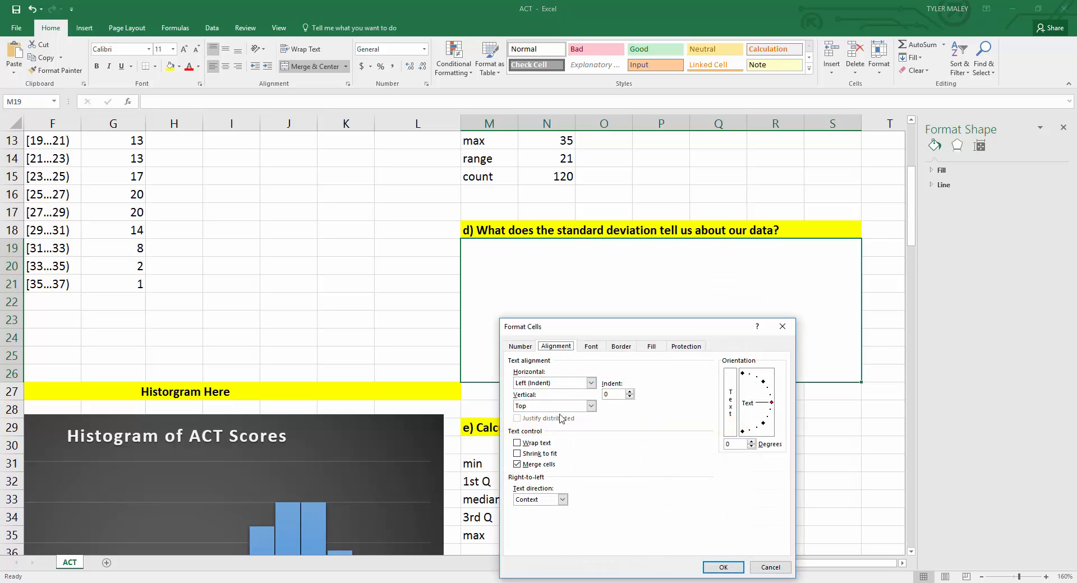
left_click(547, 444)
left_click(722, 567)
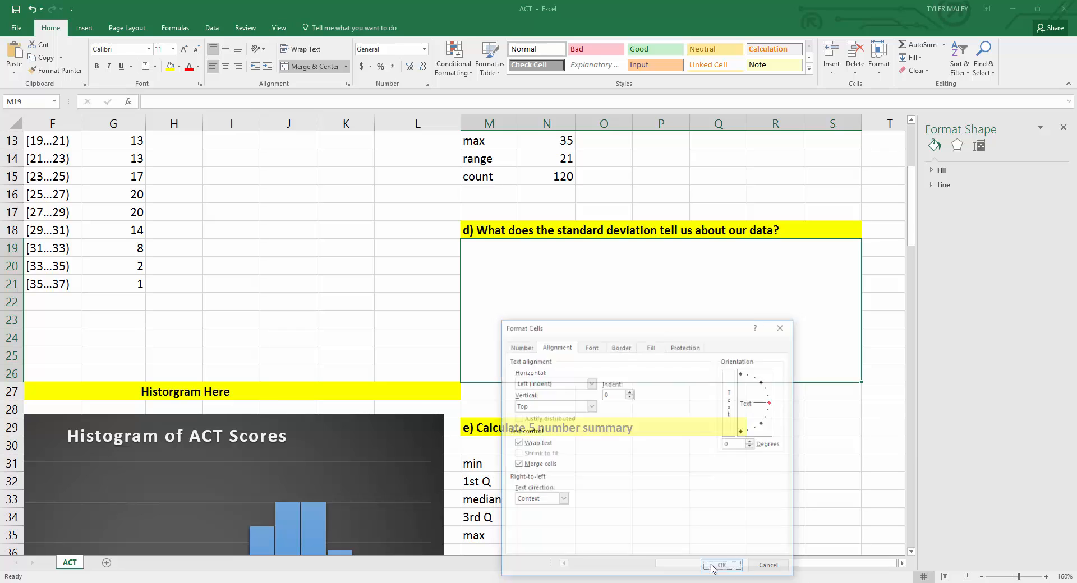
Step: Highlight the stan dev label and its value with an orange fill
double_click(610, 306)
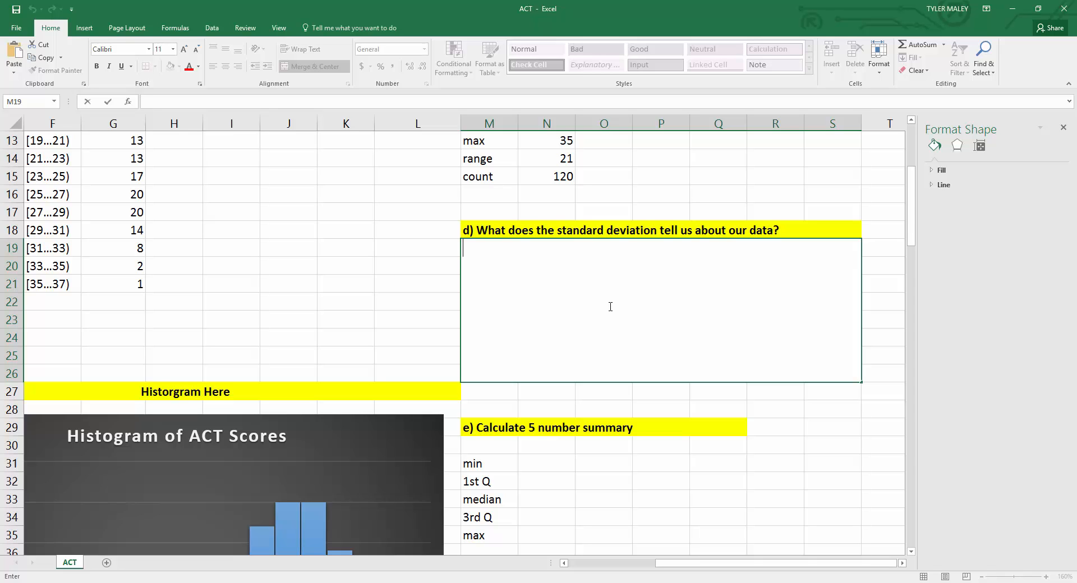
scroll(610, 306, "up", 3)
scroll(609, 306, "down", 1)
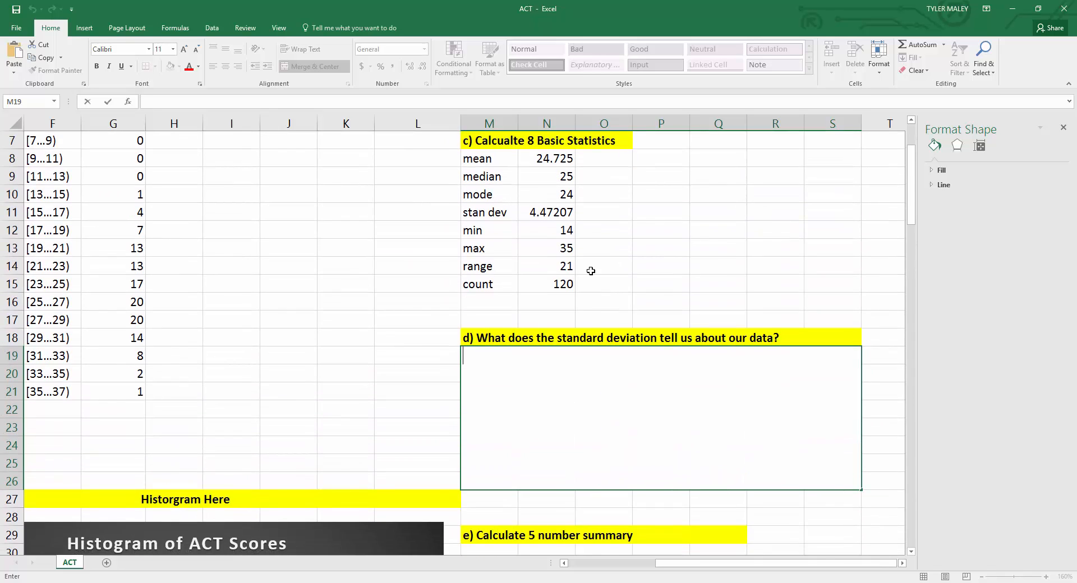
left_click_drag(484, 212, 544, 215)
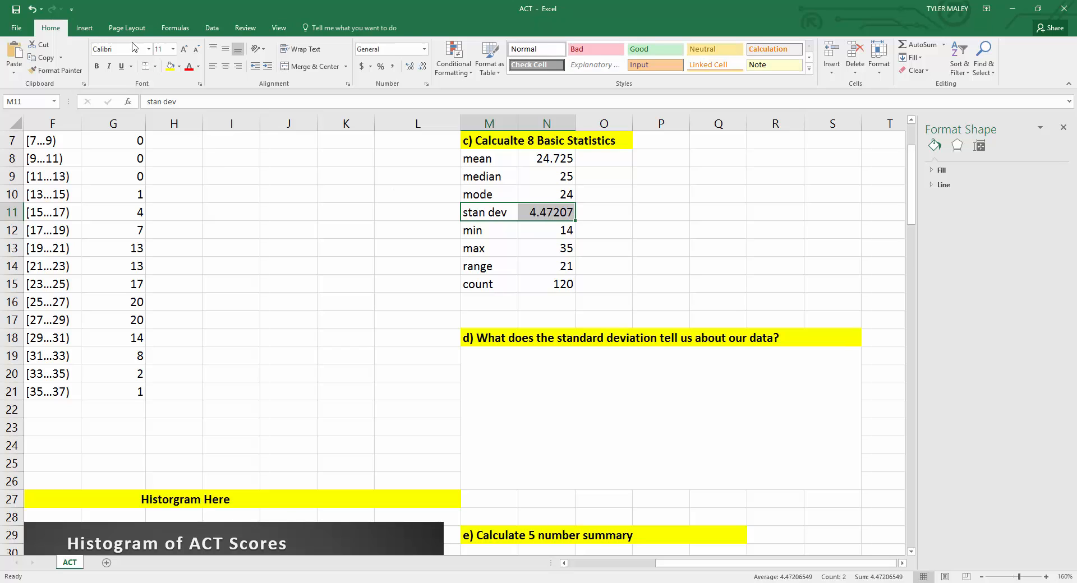
left_click(178, 66)
left_click(189, 155)
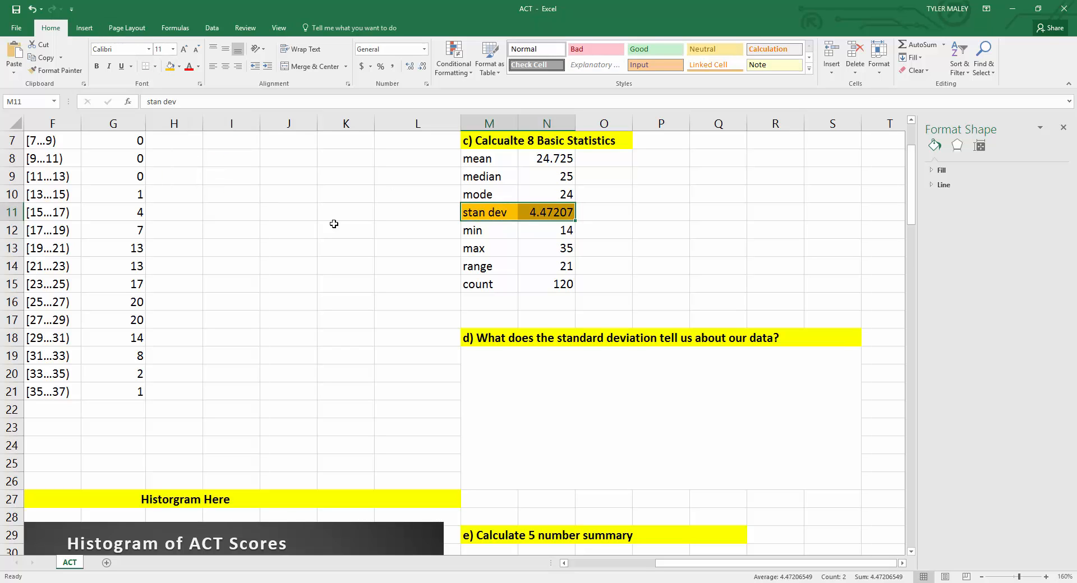
Step: Answer question d) in the merged area: "The standard deviation tells us that the average distance from the mean for our data values is 4.472 points."
left_click(540, 317)
left_click(540, 434)
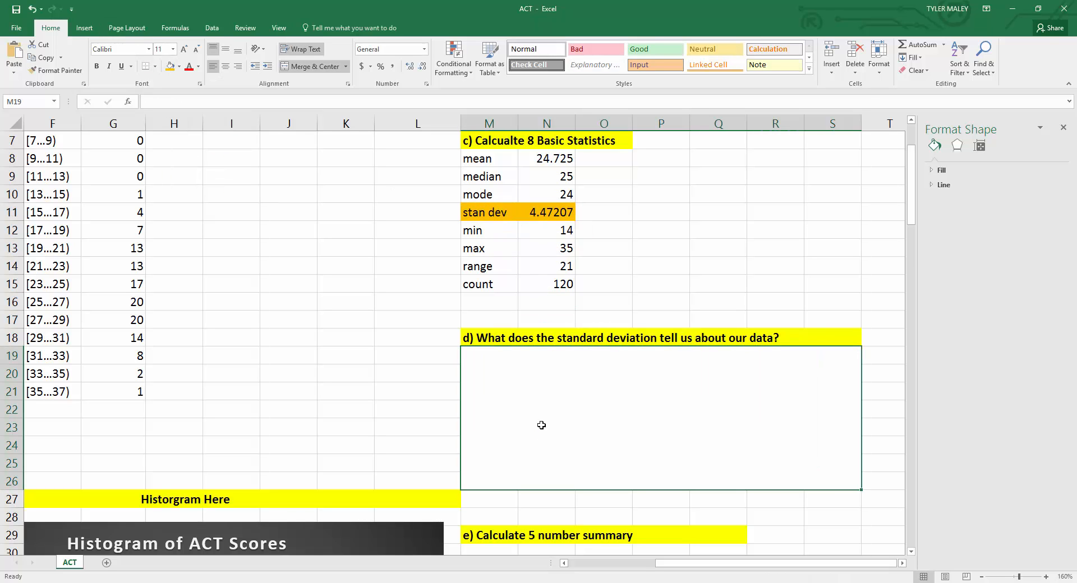
double_click(542, 426)
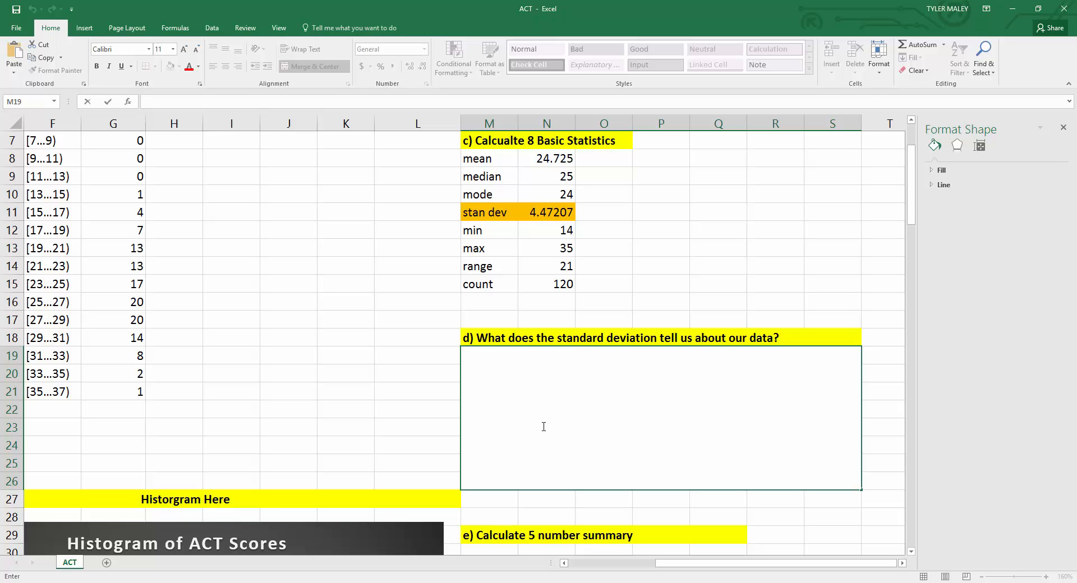
type("The standard d")
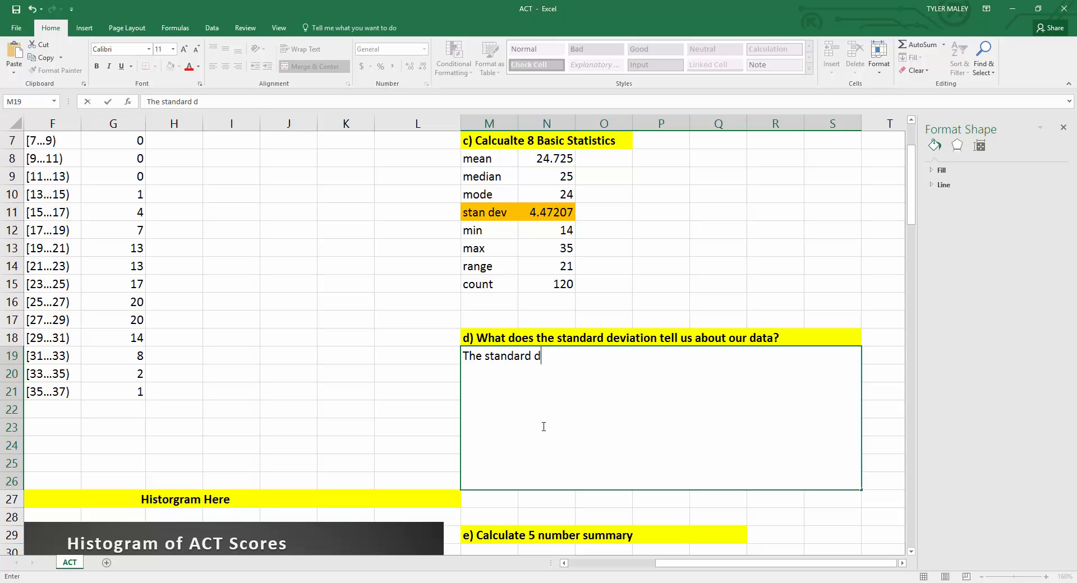
type("eviation tells us")
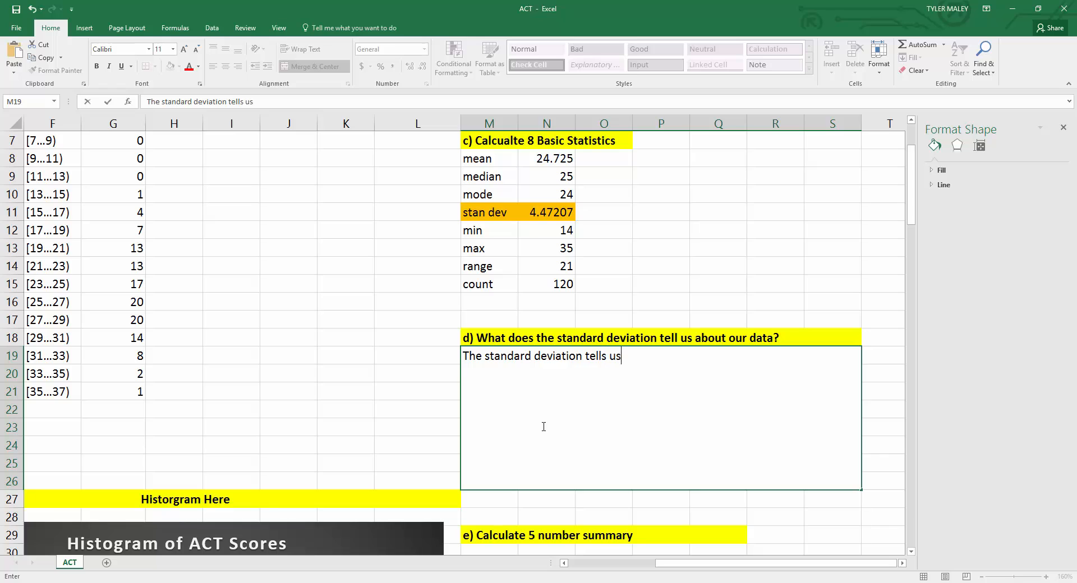
type(" that the averag")
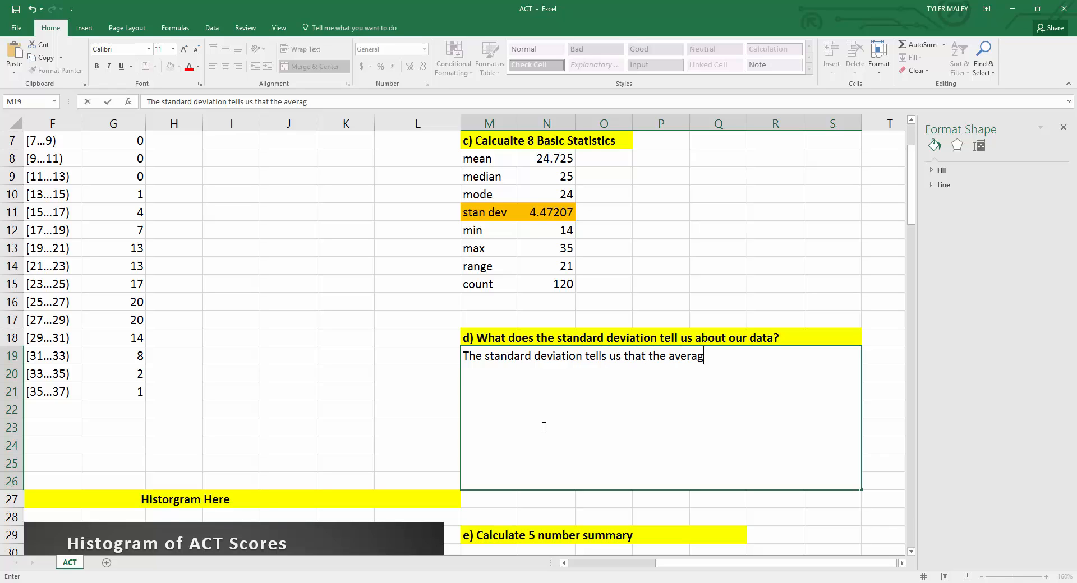
type("e distance from the")
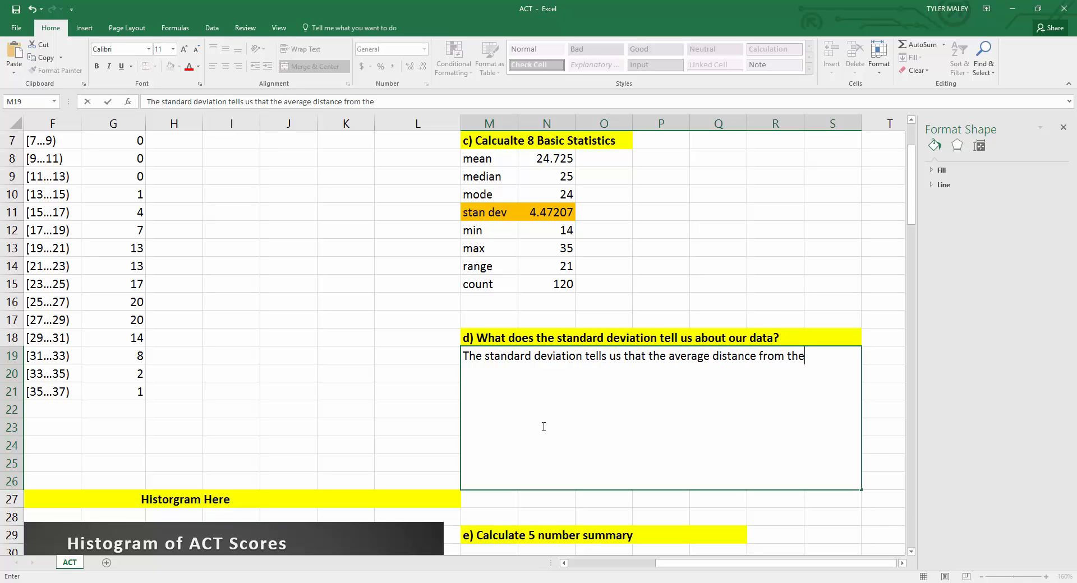
type(" mean for our data values")
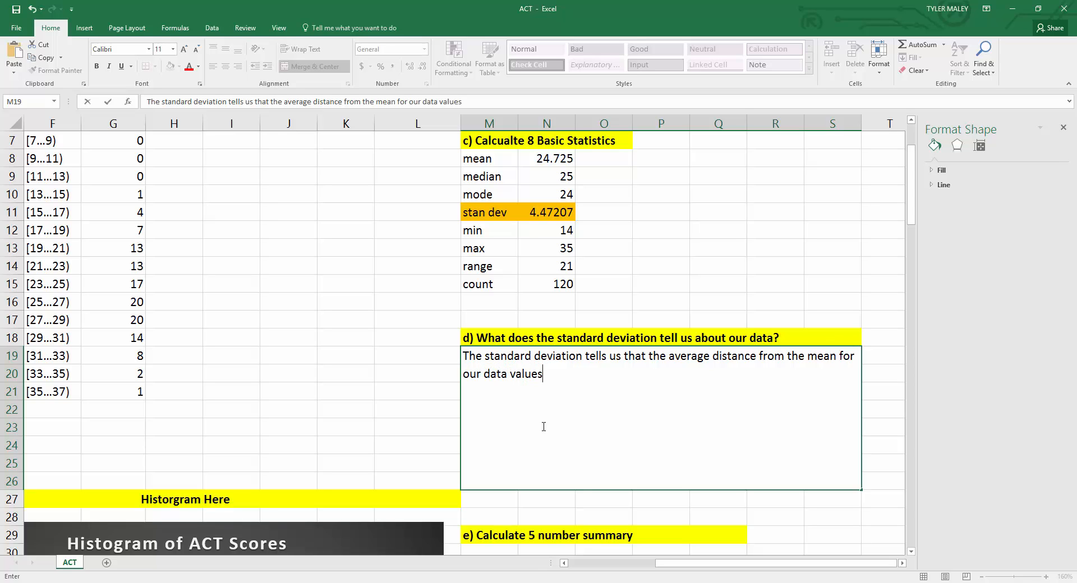
type(" is 4.472 points.")
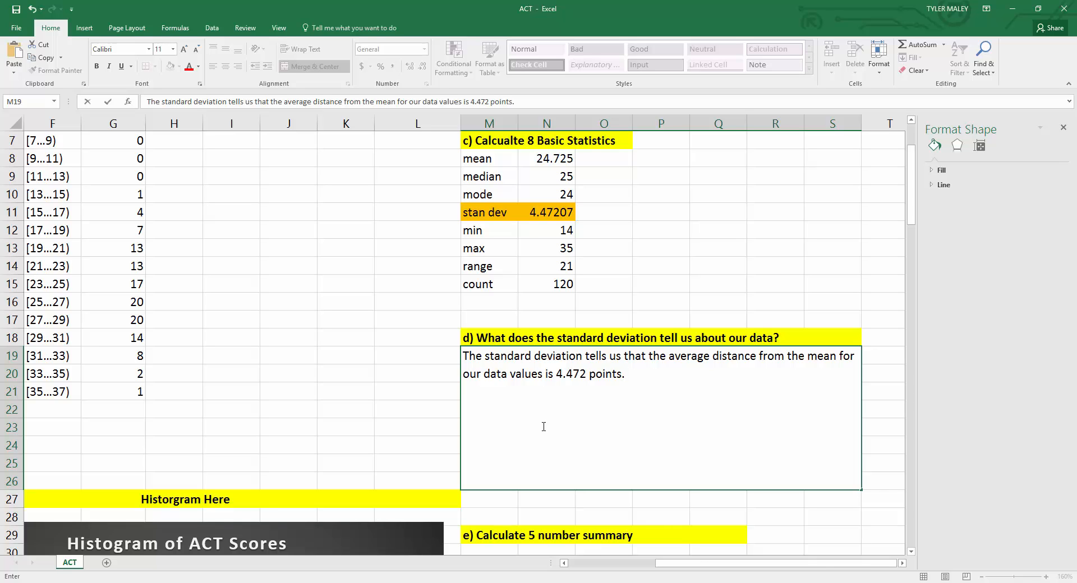
Step: Review the written answer, the histogram and the 5 number summary section of the worksheet
left_click_drag(657, 563, 560, 568)
scroll(73, 375, "up", 2)
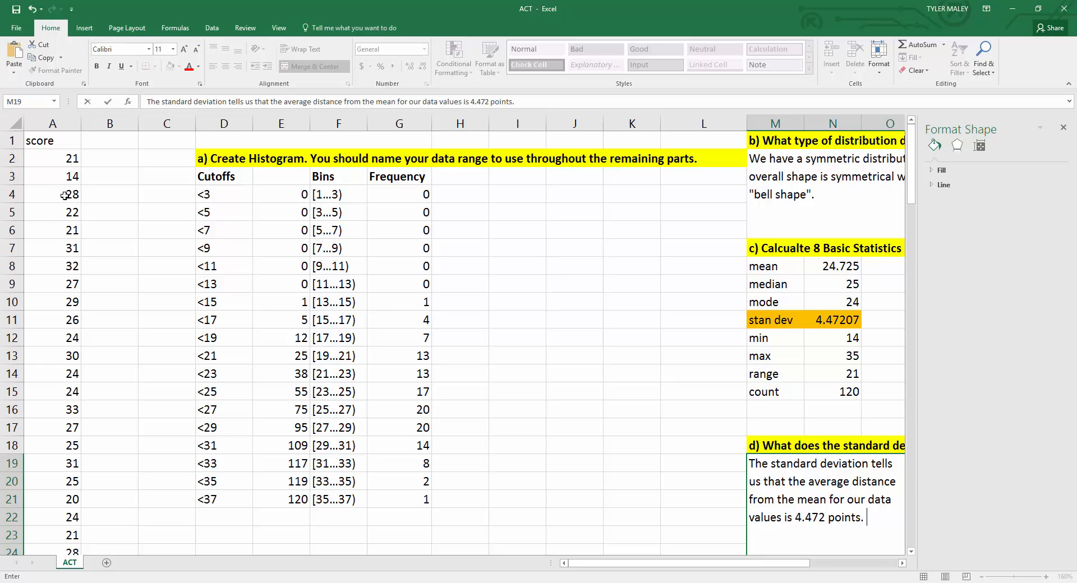
scroll(65, 196, "down", 3)
left_click_drag(744, 566, 828, 570)
left_click(683, 319)
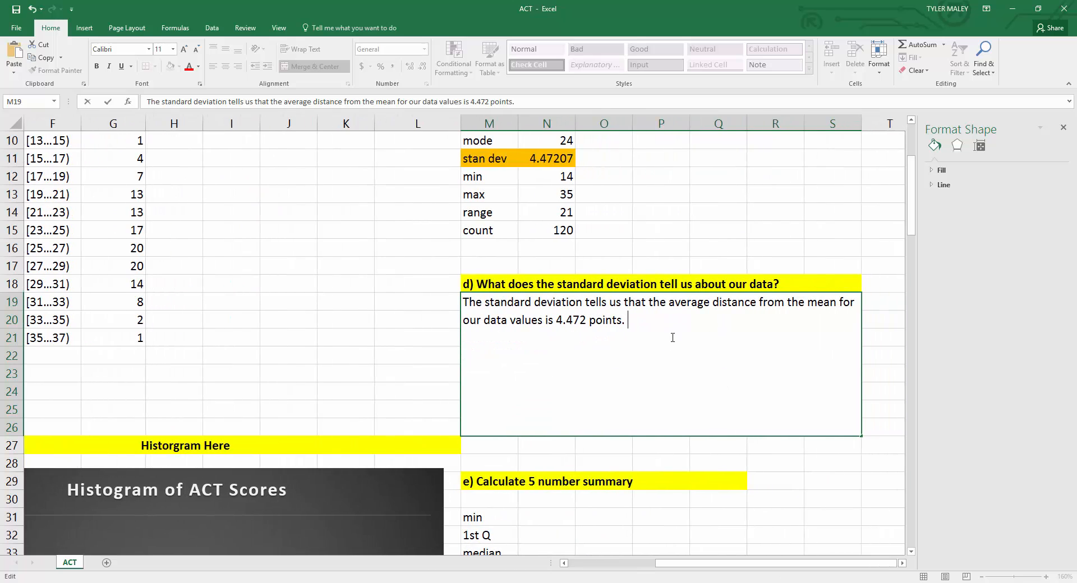
scroll(658, 333, "down", 2)
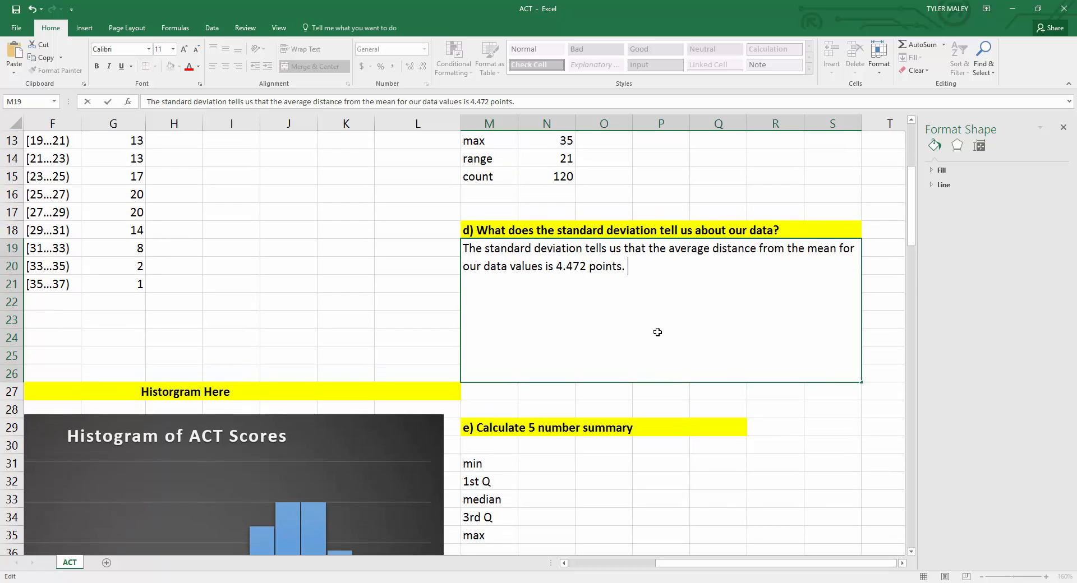
scroll(658, 332, "down", 4)
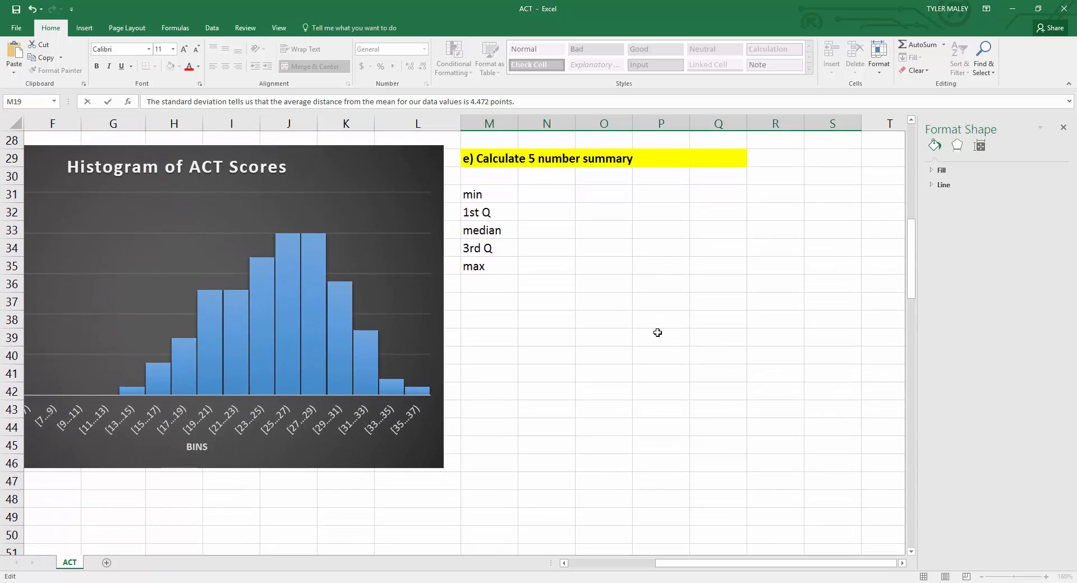
scroll(658, 332, "up", 3)
scroll(657, 332, "down", 1)
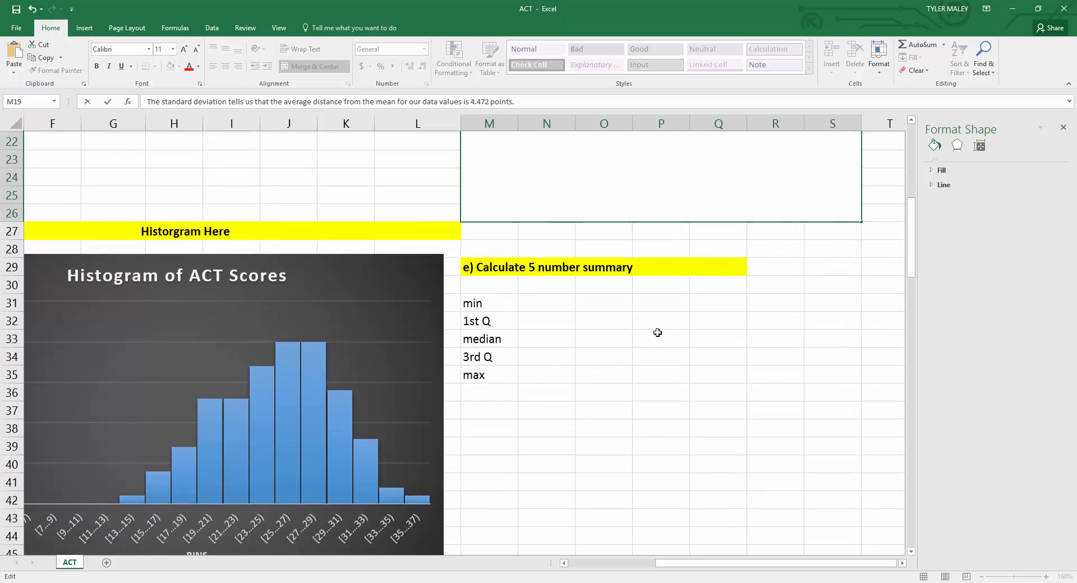
Step: Calculate the minimum in the 5 number summary beside the min label with =MIN(data)
left_click(536, 307)
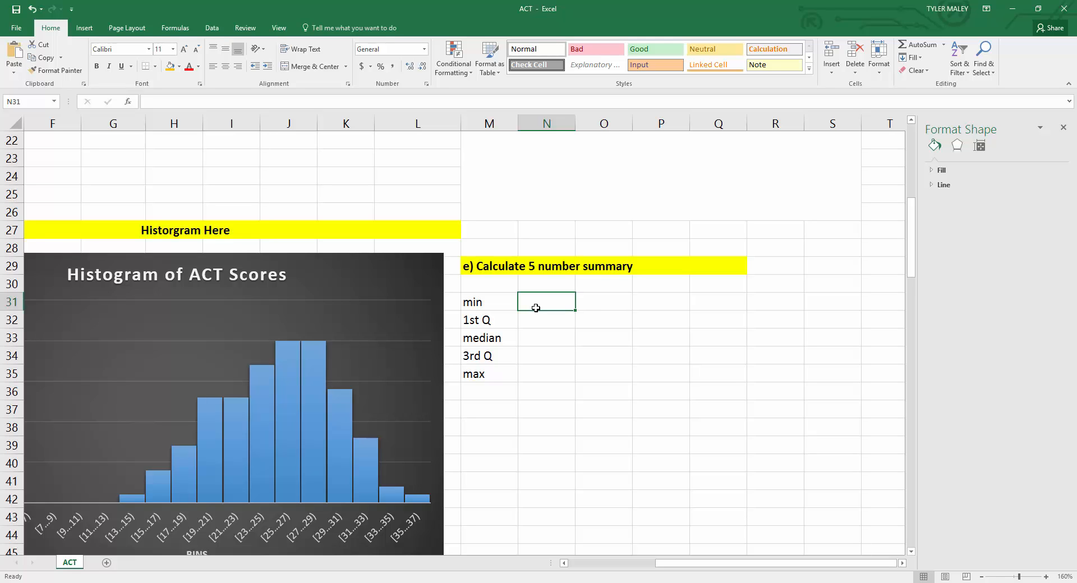
type("=min")
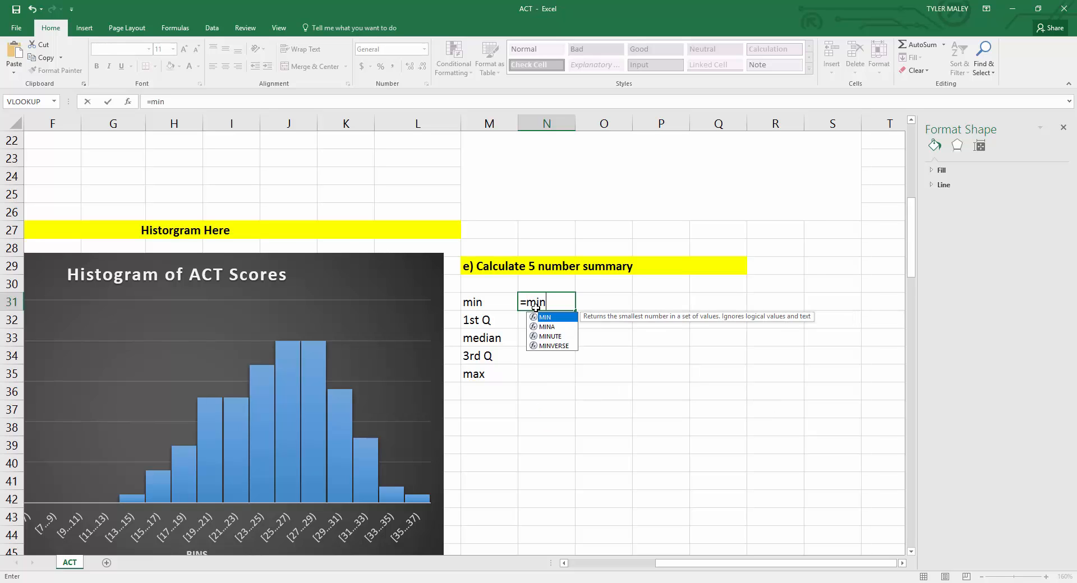
type("(")
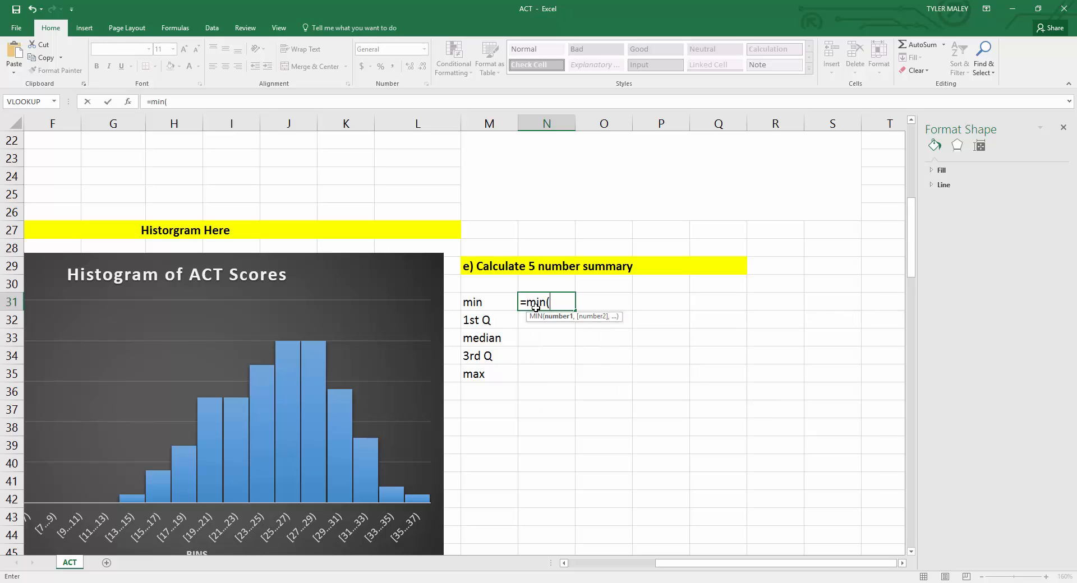
type("dat")
type(")")
key("Return")
Step: Calculate the median in the 5 number summary beside the median label with =MEDIAN(data)
key("Down")
type("=")
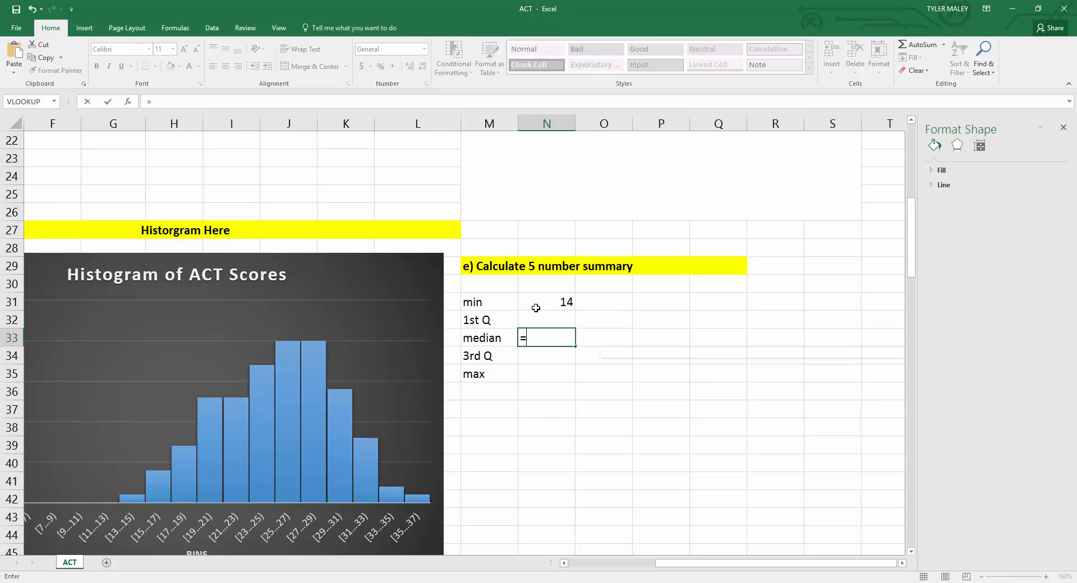
type("median(data)")
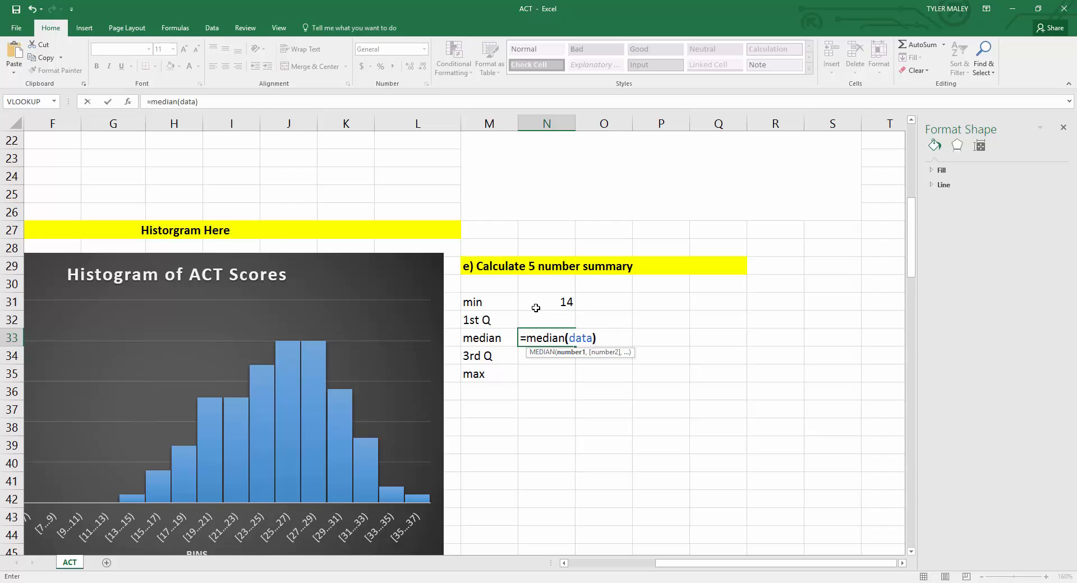
key("Return")
key("Down")
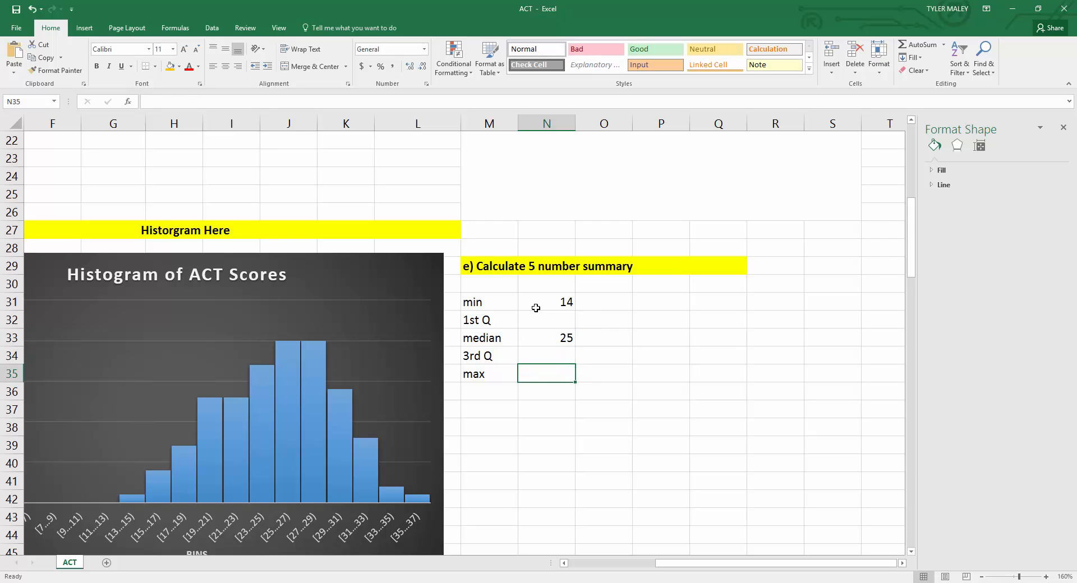
Step: Calculate the maximum in the 5 number summary beside the max label with =MAX(data)
type("max(data)")
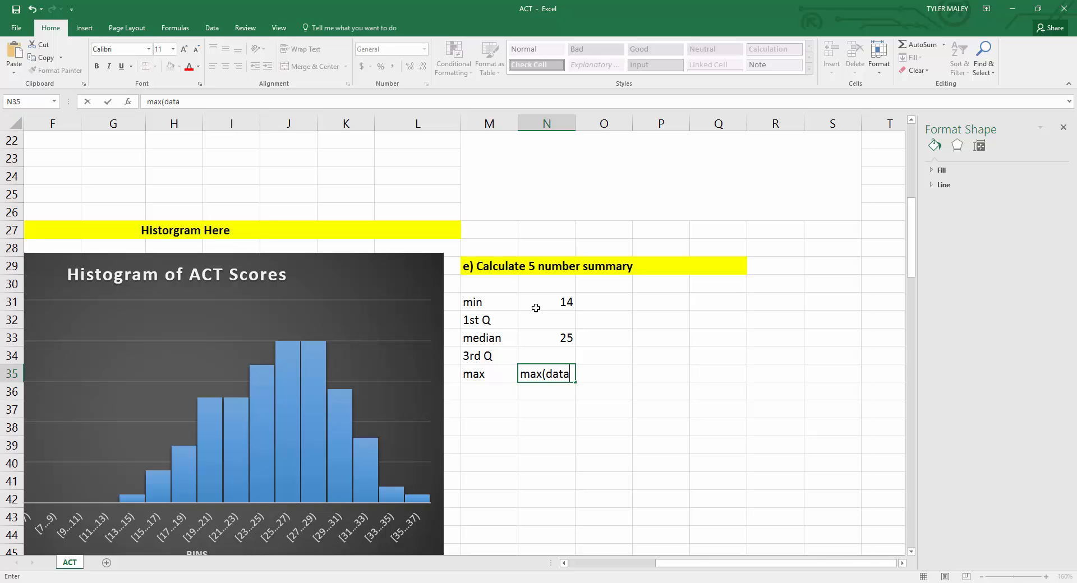
key("BackSpace")
key("BackSpace")
key("BackSpace")
key("BackSpace")
key("BackSpace")
key("BackSpace")
key("BackSpace")
key("BackSpace")
key("BackSpace")
type("=max")
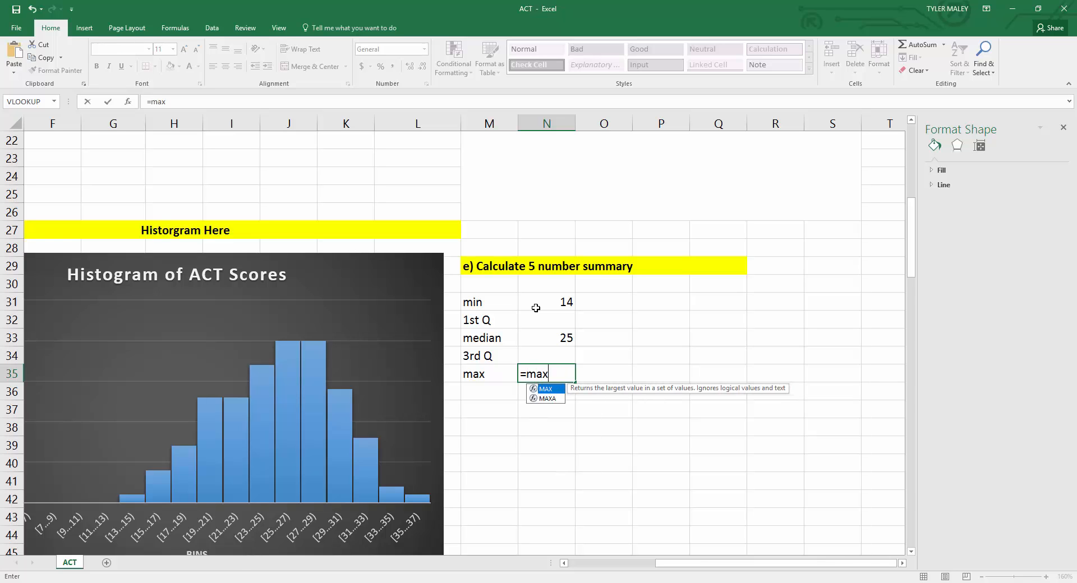
type("(data")
key("Return")
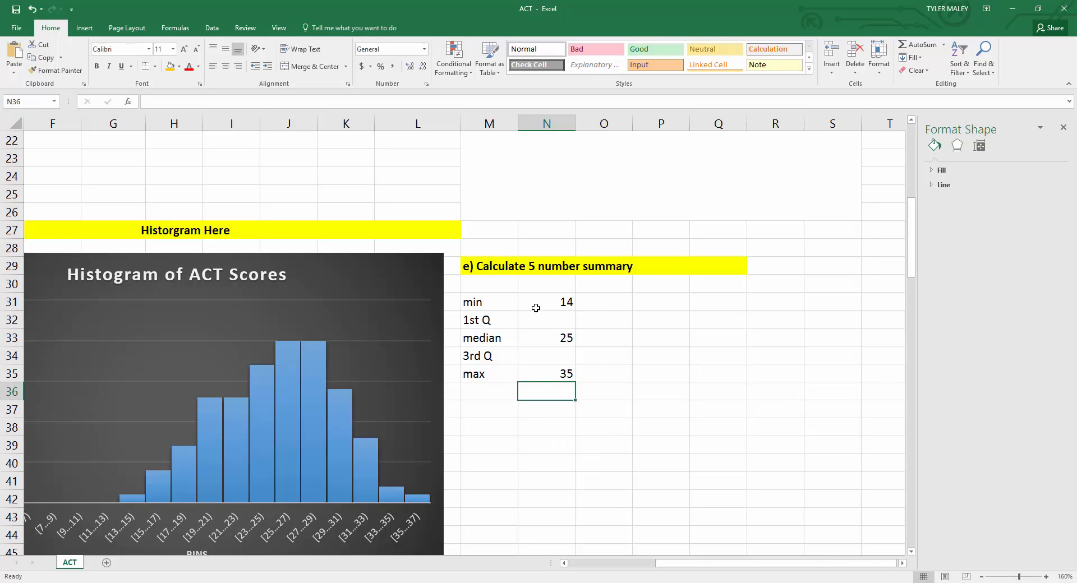
Step: Calculate the first quartile beside the 1st Q label with =QUARTILE(data,1)
left_click(527, 319)
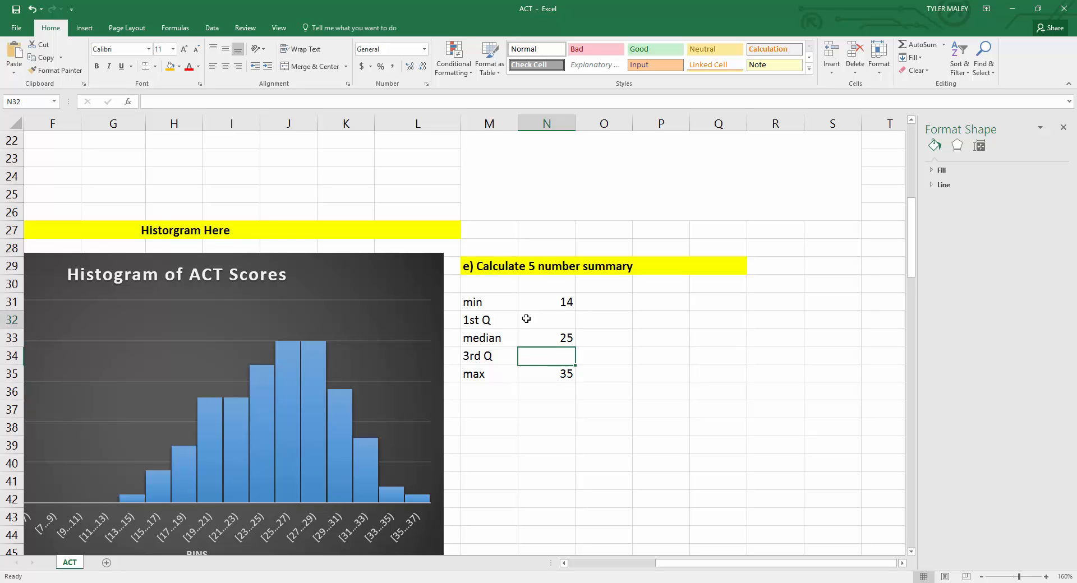
left_click(536, 354)
left_click(536, 315)
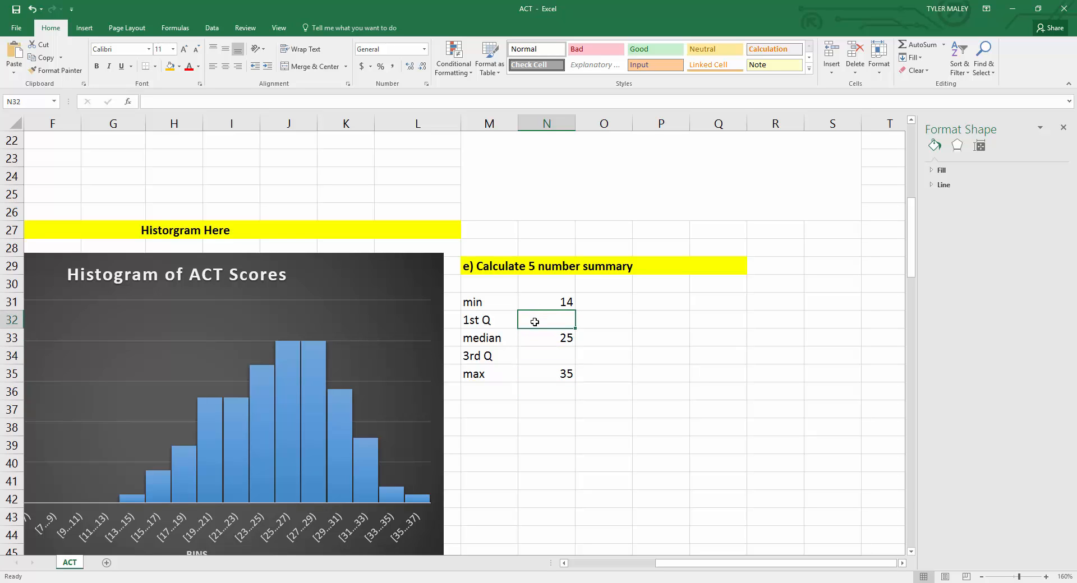
double_click(535, 321)
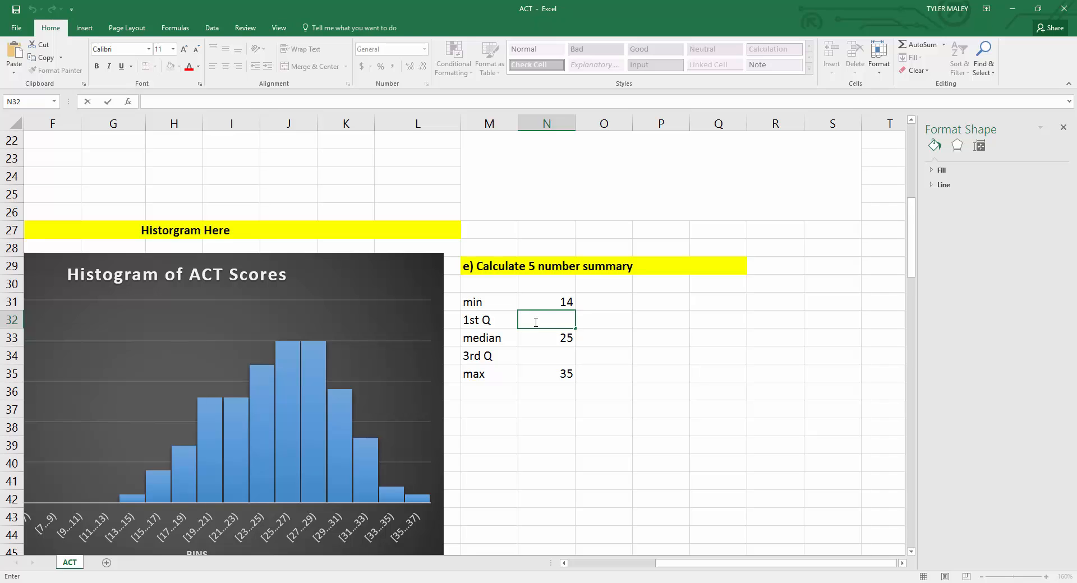
type("=quartile")
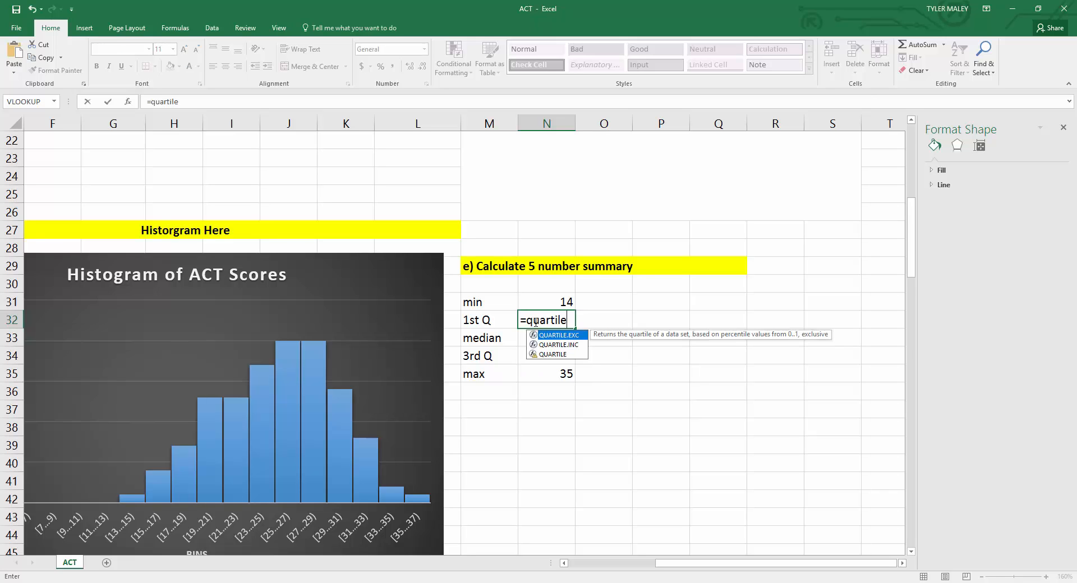
left_click(548, 355)
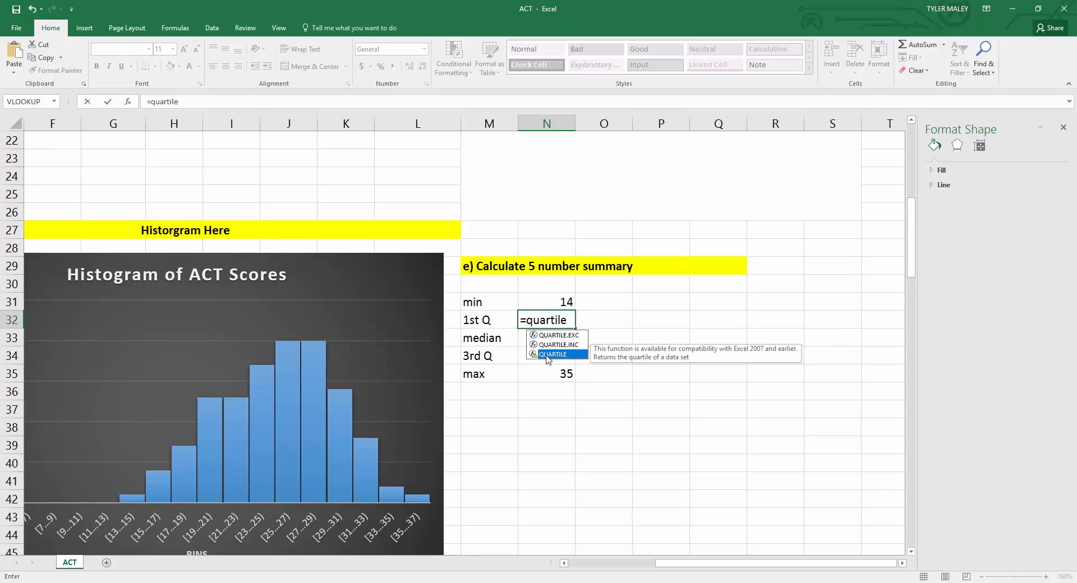
double_click(547, 355)
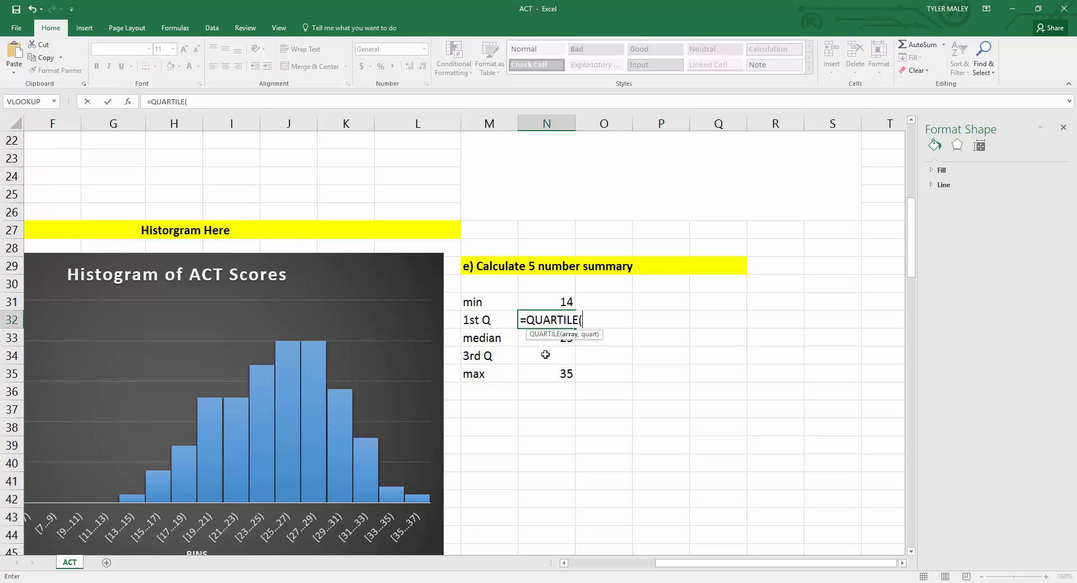
left_click(589, 320)
type("data")
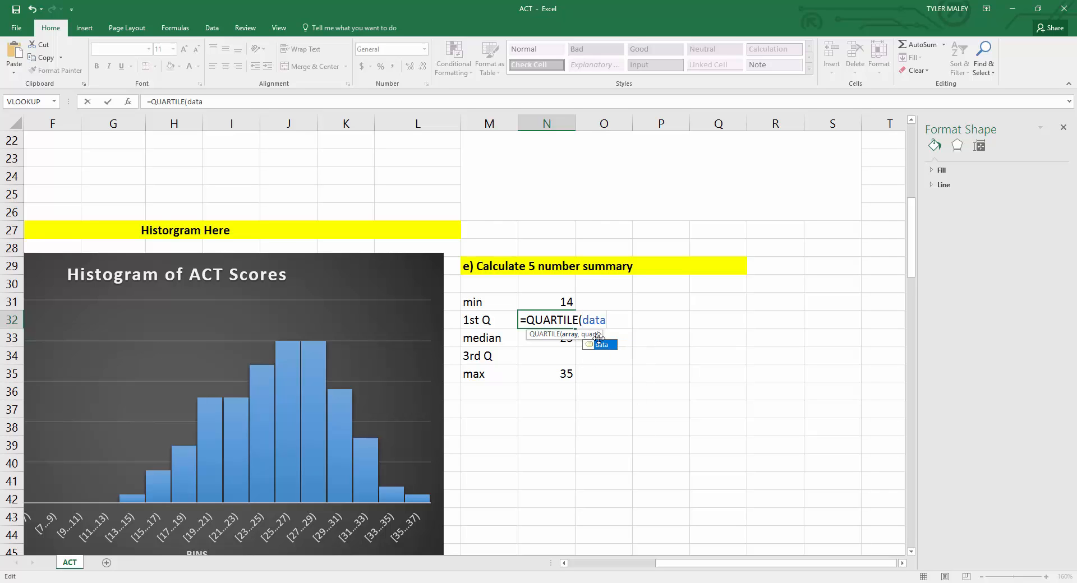
type(",")
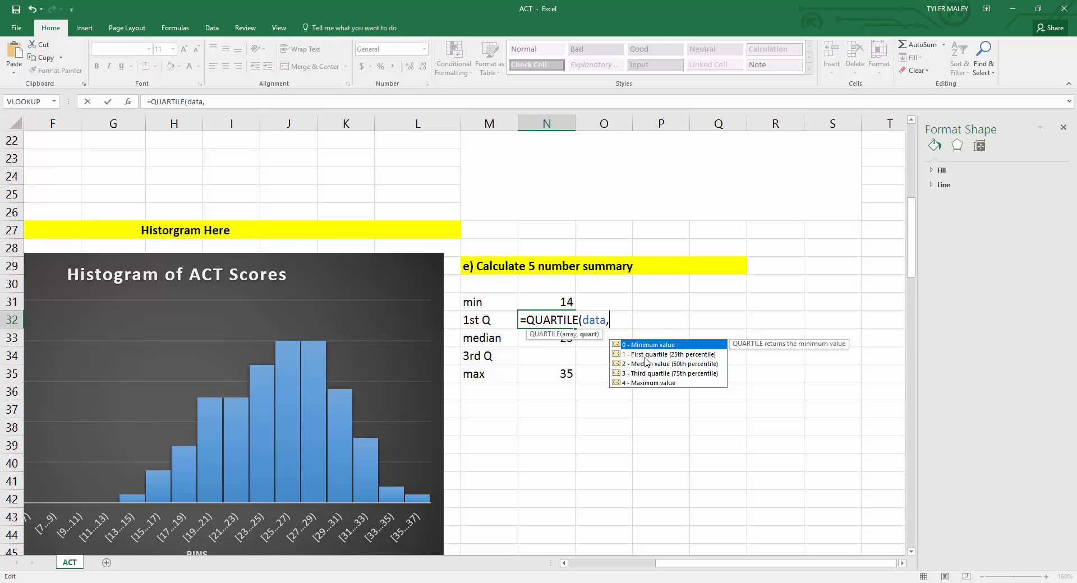
left_click(647, 355)
double_click(647, 355)
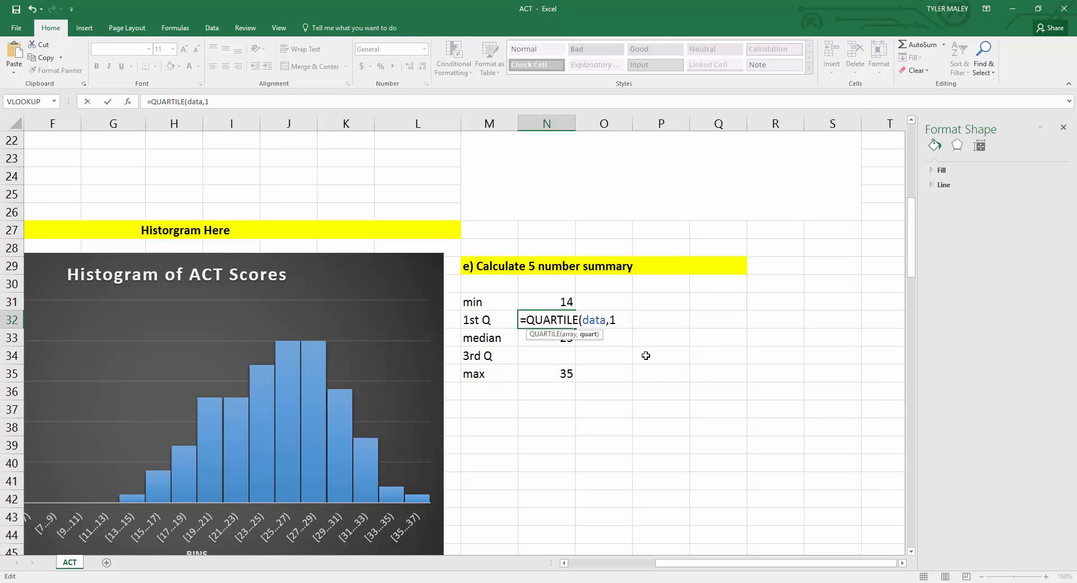
type(")")
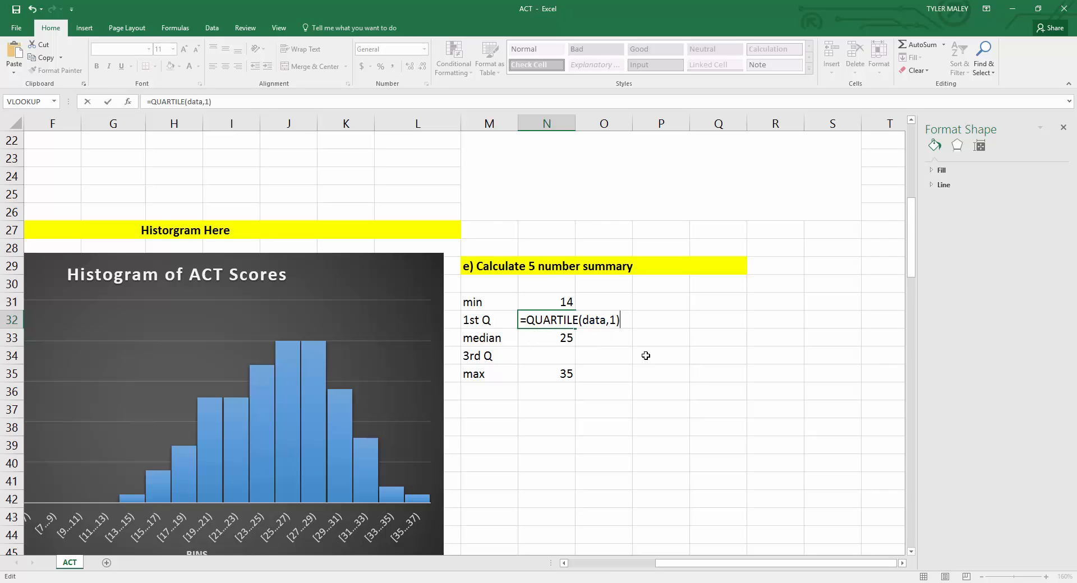
key("Return")
key("Return")
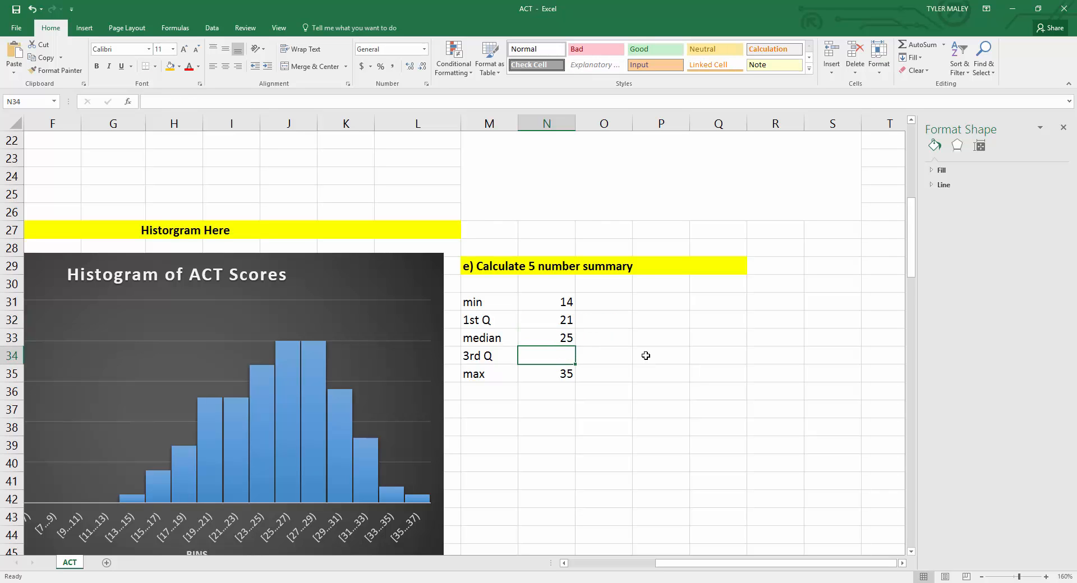
Step: Calculate the third quartile beside the 3rd Q label with =QUARTILE(data,3)
type("=")
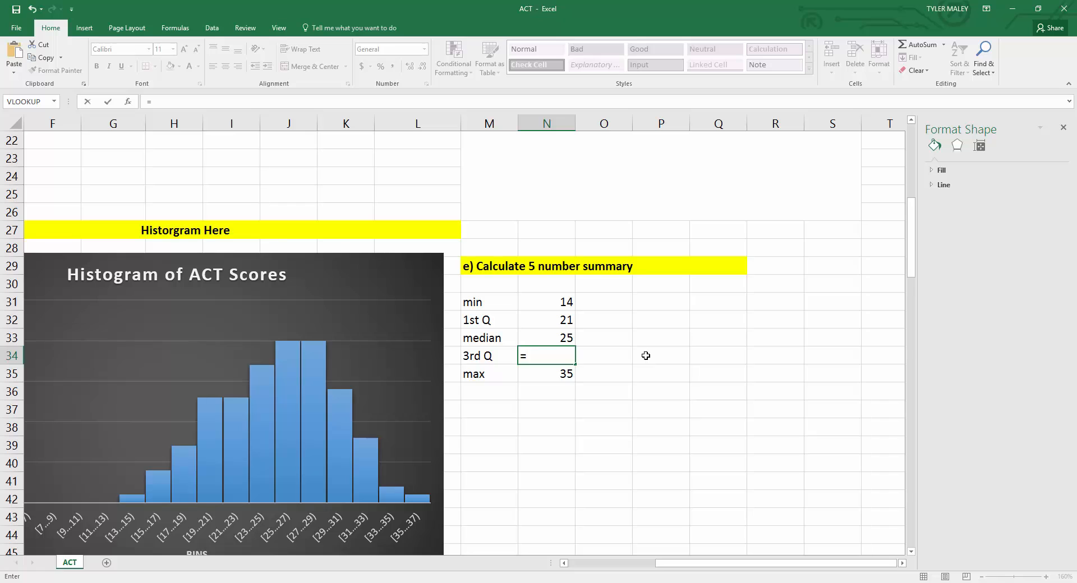
type("quartile")
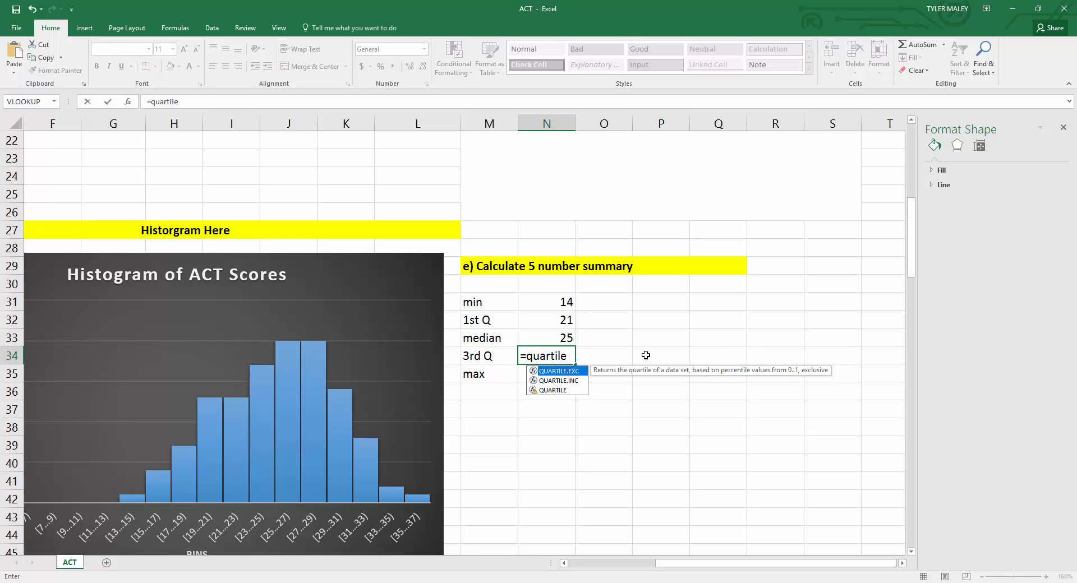
double_click(554, 391)
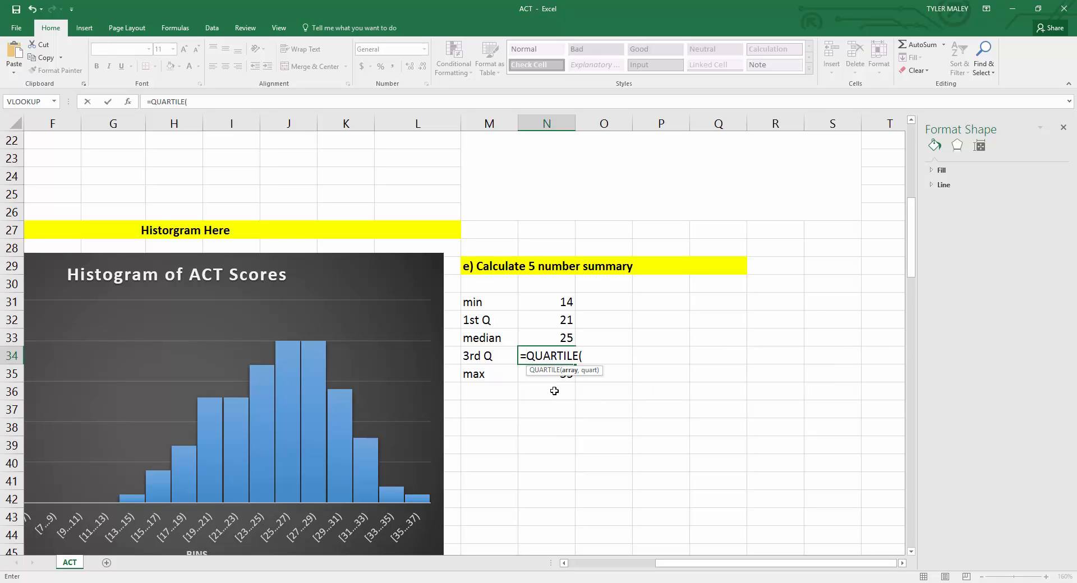
type("data,")
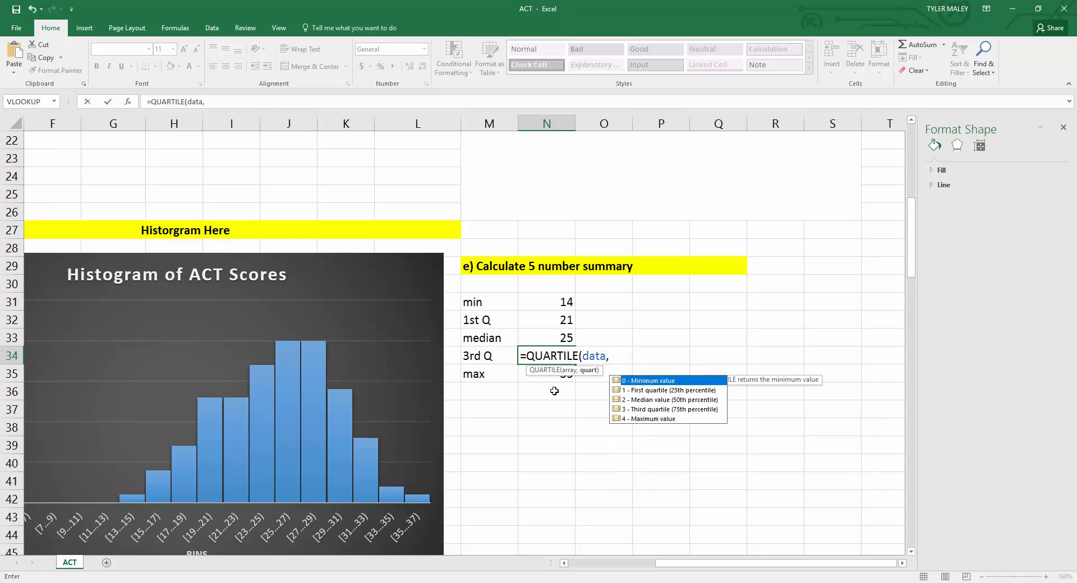
type("3")
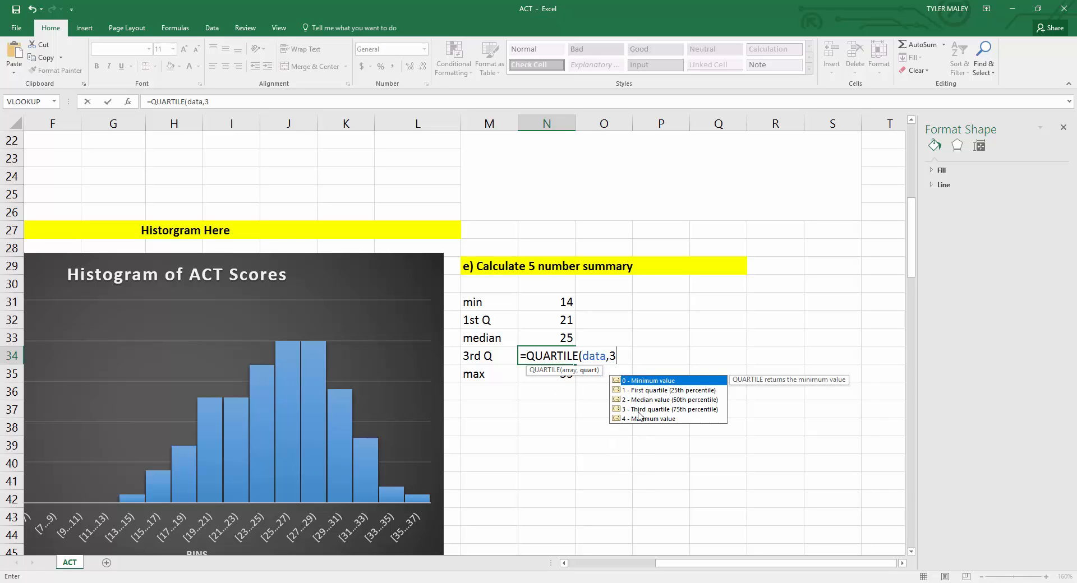
type(")")
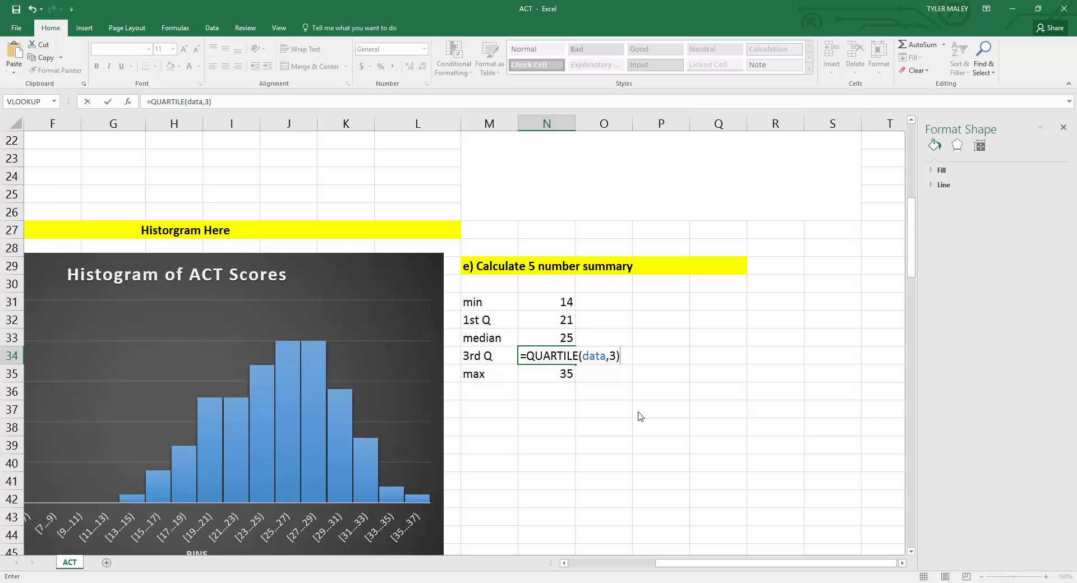
key("Return")
Step: Review the completed 5 number summary alongside the frequency table, basic statistics and answers across the whole worksheet
left_click_drag(636, 411, 625, 408)
scroll(617, 403, "up", 2)
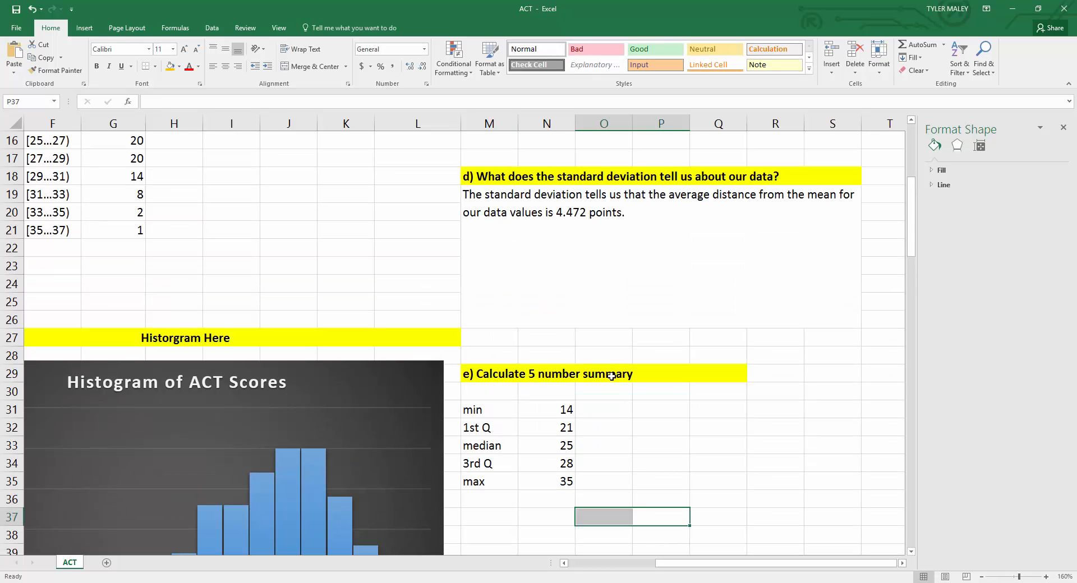
scroll(608, 380, "up", 2)
scroll(606, 370, "down", 4)
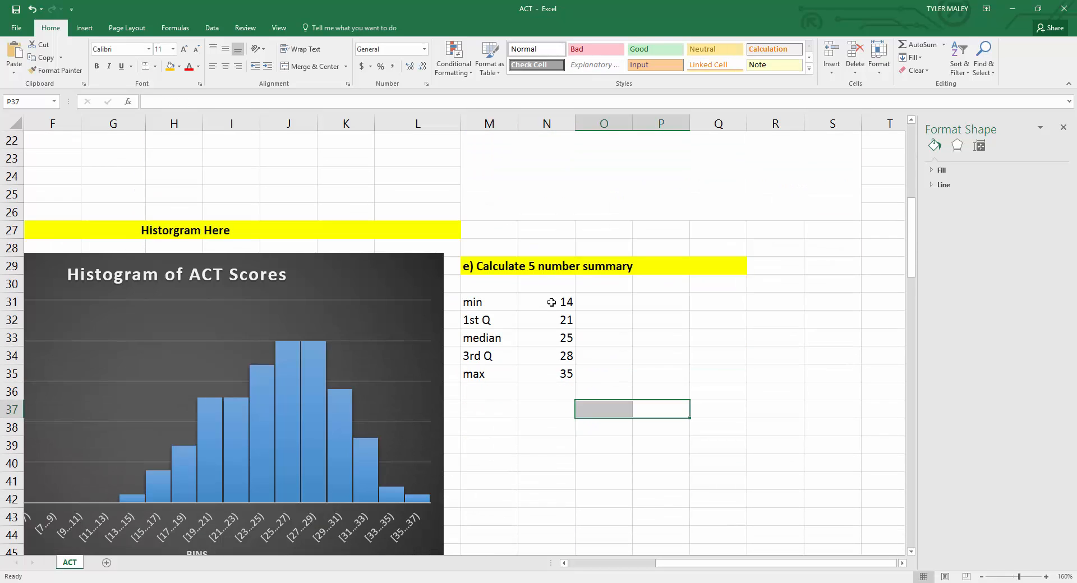
left_click(550, 303)
left_click_drag(549, 329, 548, 358)
left_click(621, 363)
scroll(620, 367, "up", 7)
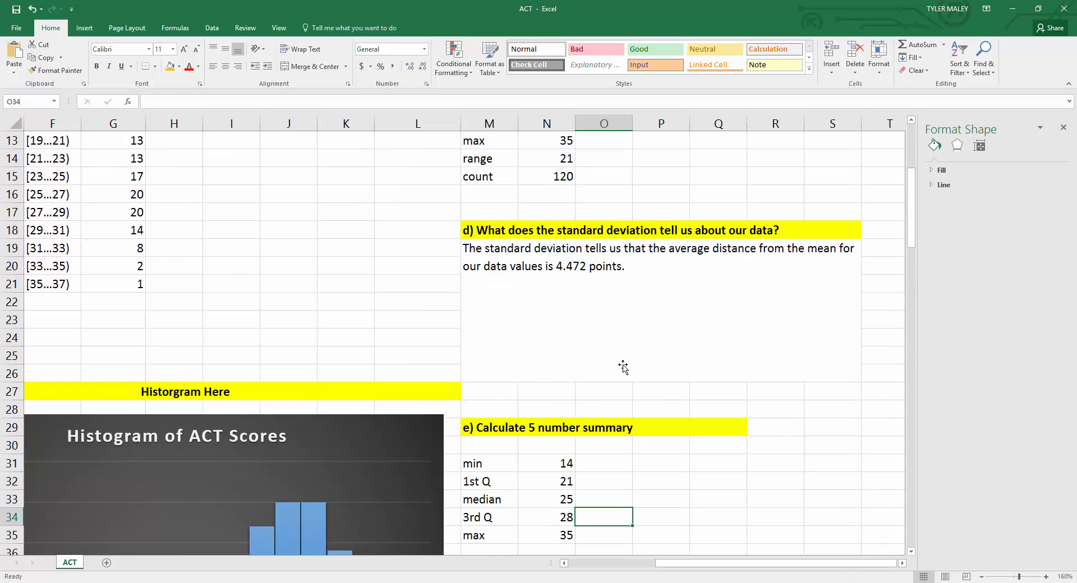
scroll(622, 367, "up", 1)
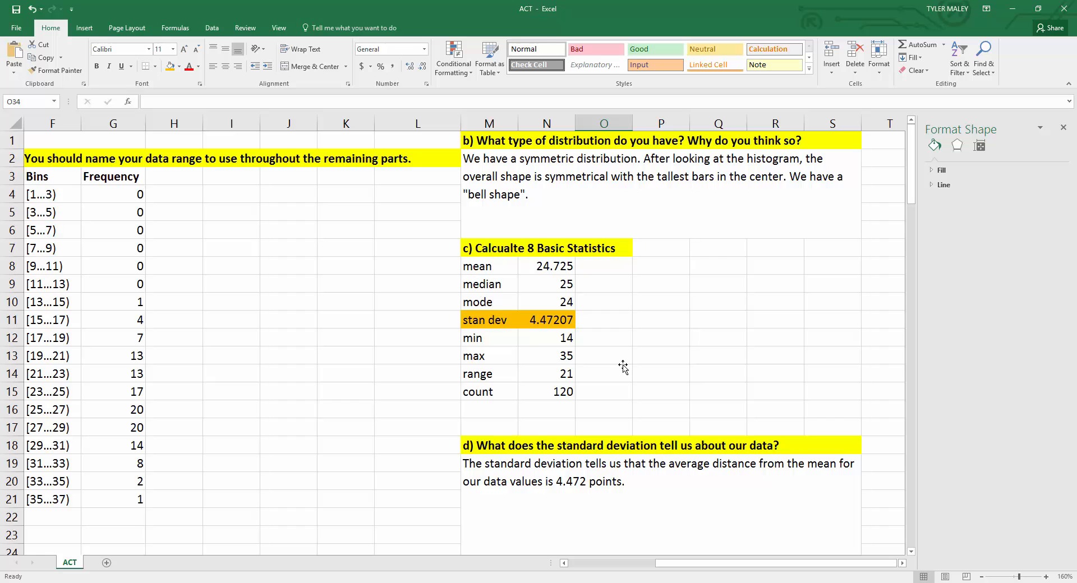
left_click(981, 577)
left_click(982, 578)
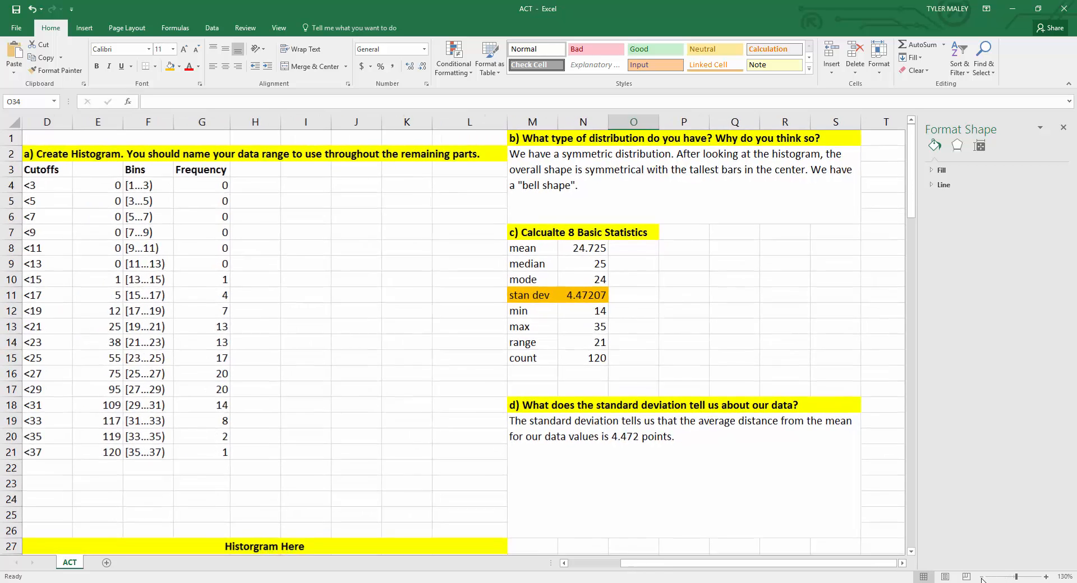
left_click(982, 577)
left_click(982, 577)
left_click(471, 315)
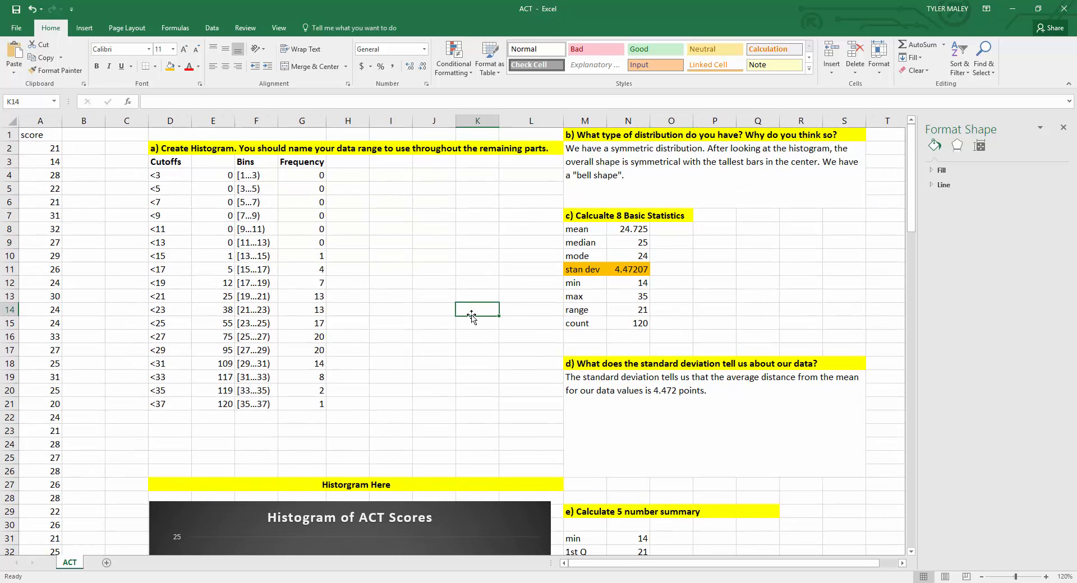